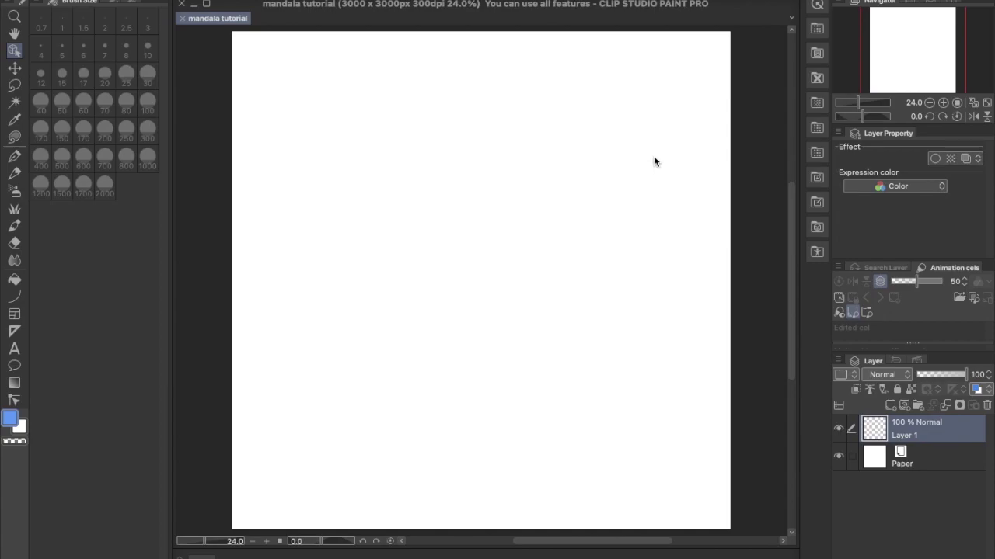
Show the grid on the blank mandala canvas
{"action": "left_click", "coordinate": [648, 160]}
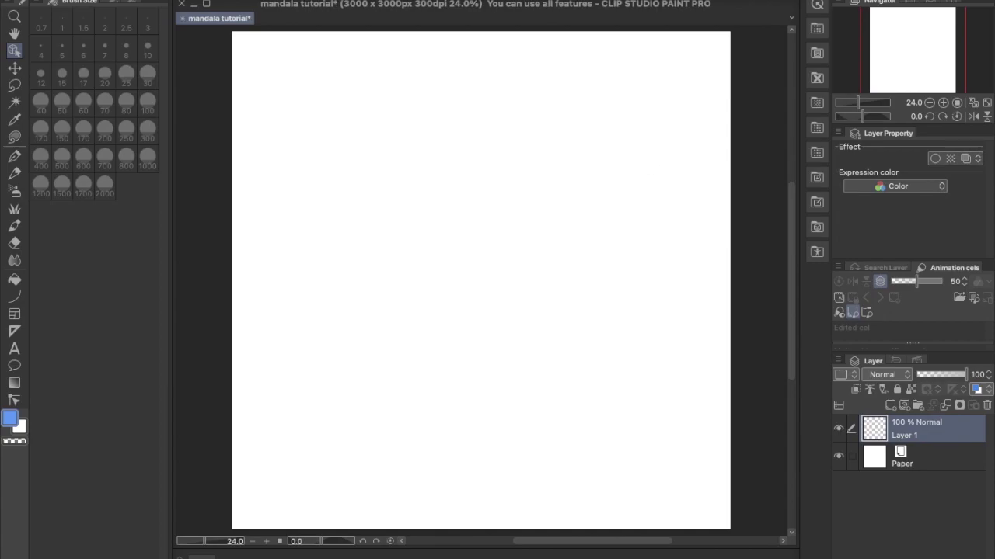
{"action": "left_click", "coordinate": [334, 0]}
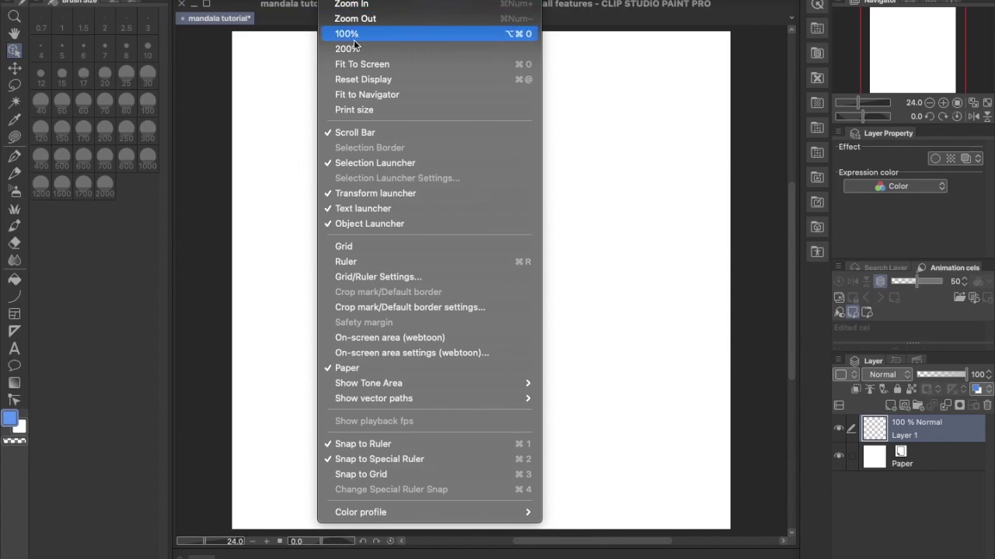
{"action": "left_click", "coordinate": [377, 246]}
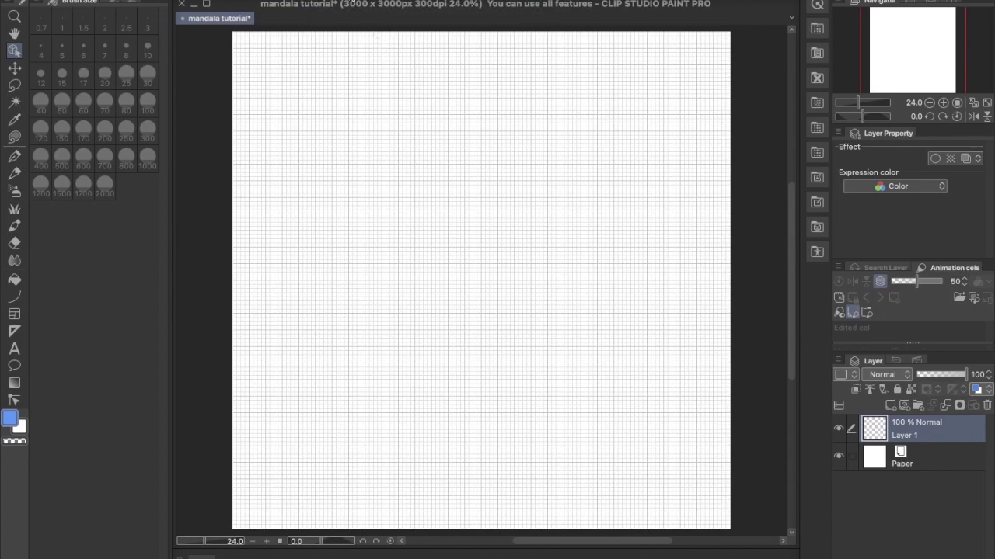
Set the grid origin to the center of the canvas and the grid gap to 1000 px
{"action": "left_click", "coordinate": [334, 0]}
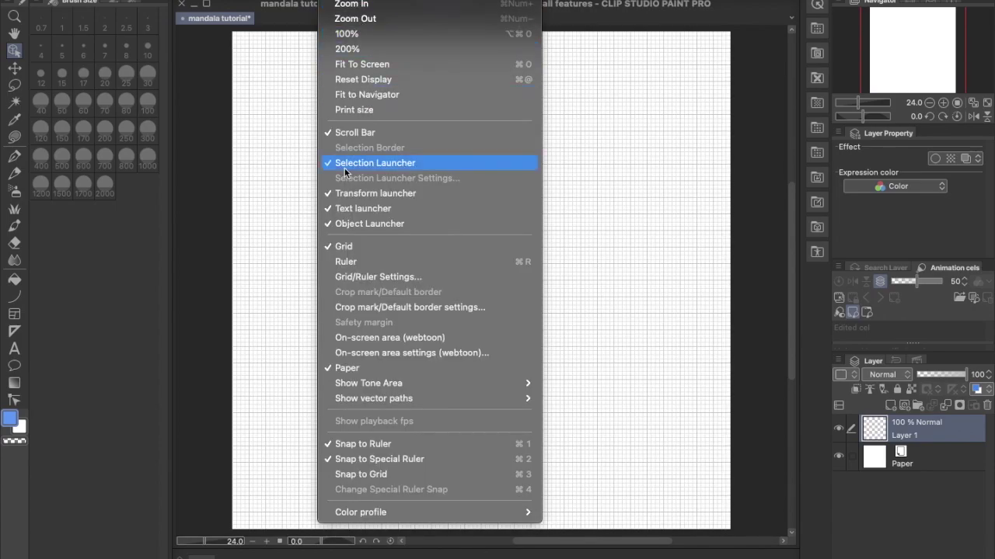
{"action": "left_click", "coordinate": [377, 276]}
{"action": "left_click", "coordinate": [791, 230]}
{"action": "left_click", "coordinate": [881, 334]}
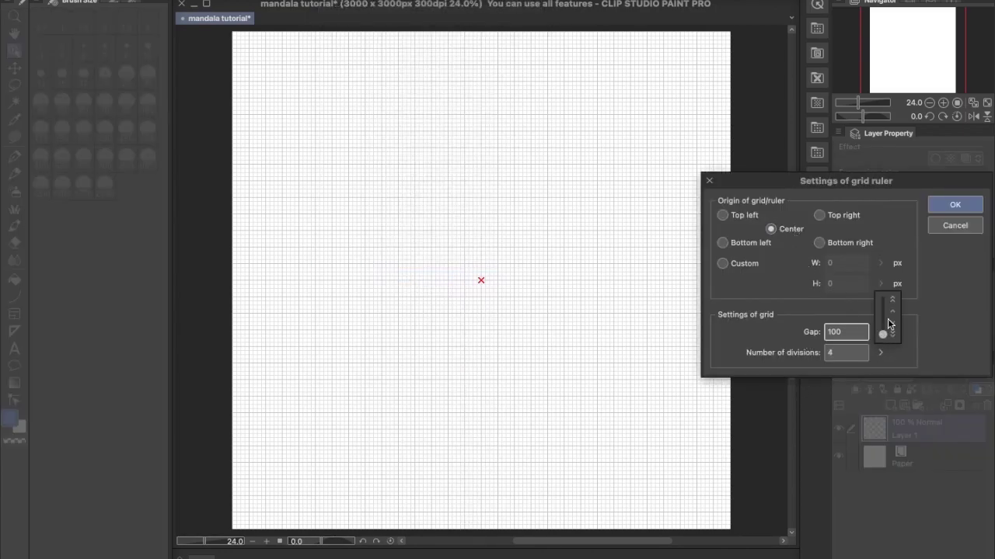
{"action": "left_click_drag", "start_coordinate": [883, 334], "coordinate": [893, 284]}
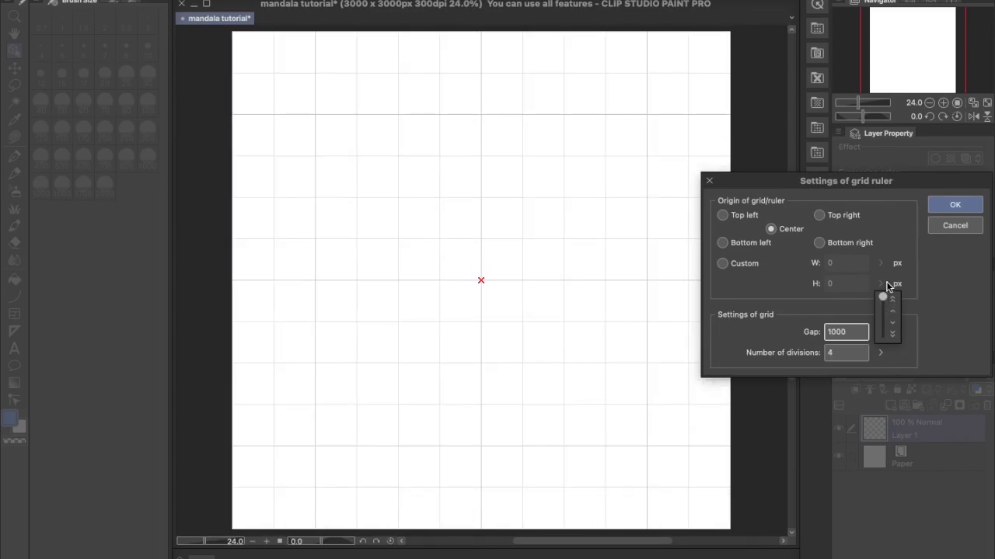
{"action": "left_click", "coordinate": [946, 206]}
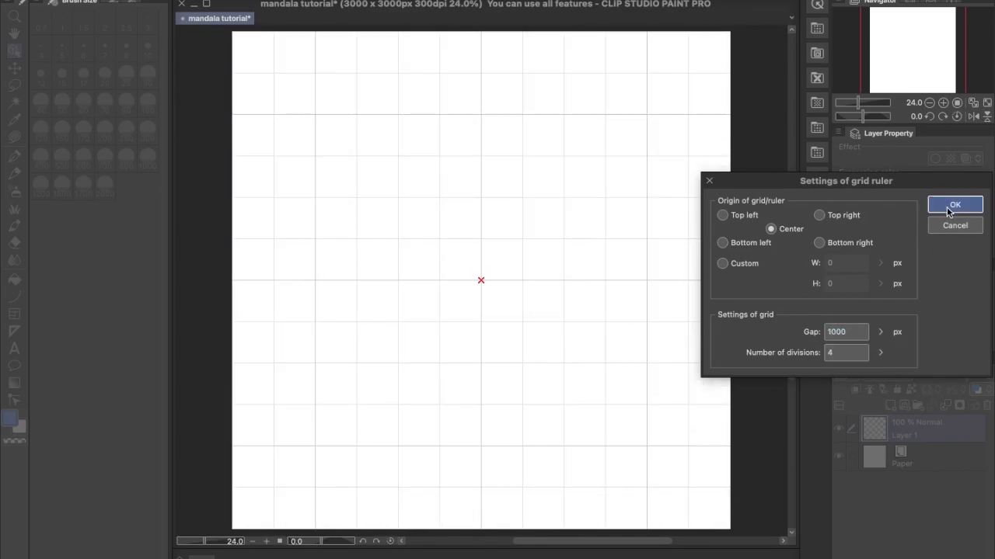
Choose the Symmetrical ruler sub tool and open its tool properties
{"action": "key", "text": "ctrl+plus"}
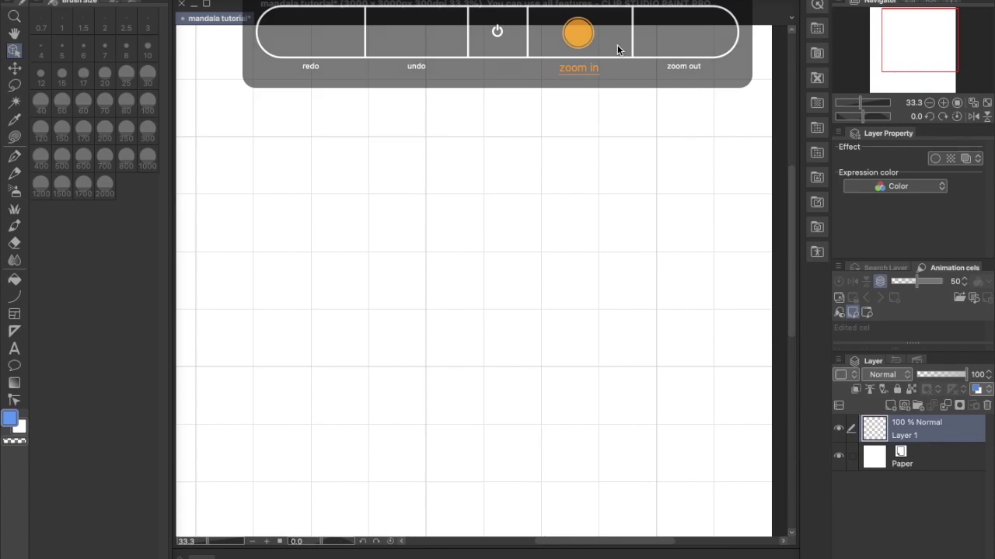
{"action": "left_click_drag", "start_coordinate": [497, 340], "coordinate": [528, 189]}
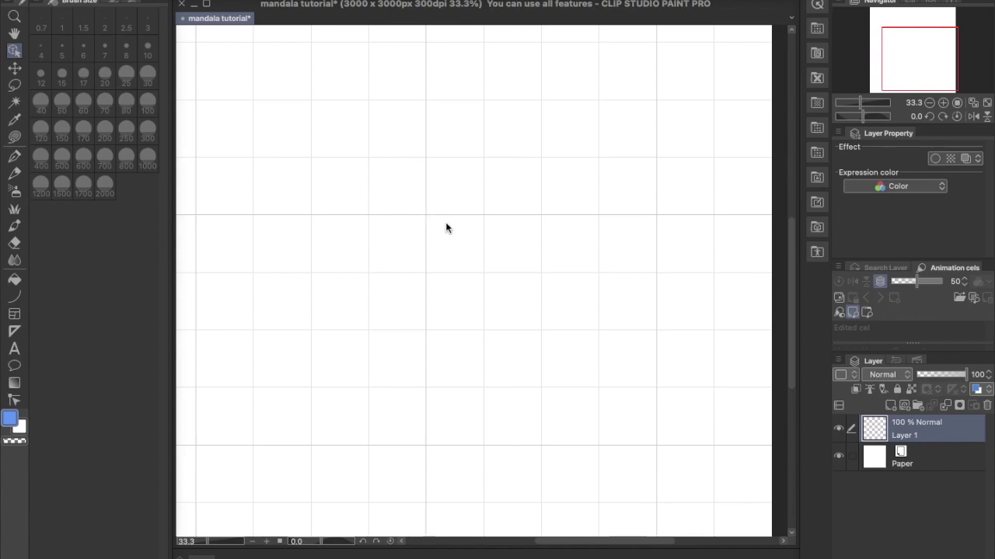
{"action": "left_click", "coordinate": [15, 334]}
{"action": "left_click", "coordinate": [110, 2]}
{"action": "left_click", "coordinate": [94, 221]}
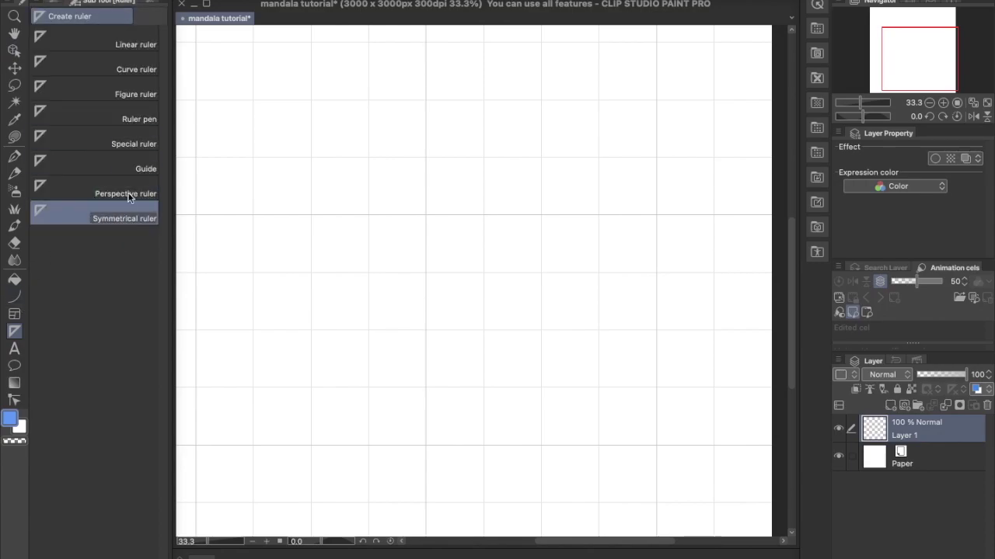
{"action": "left_click", "coordinate": [148, 2]}
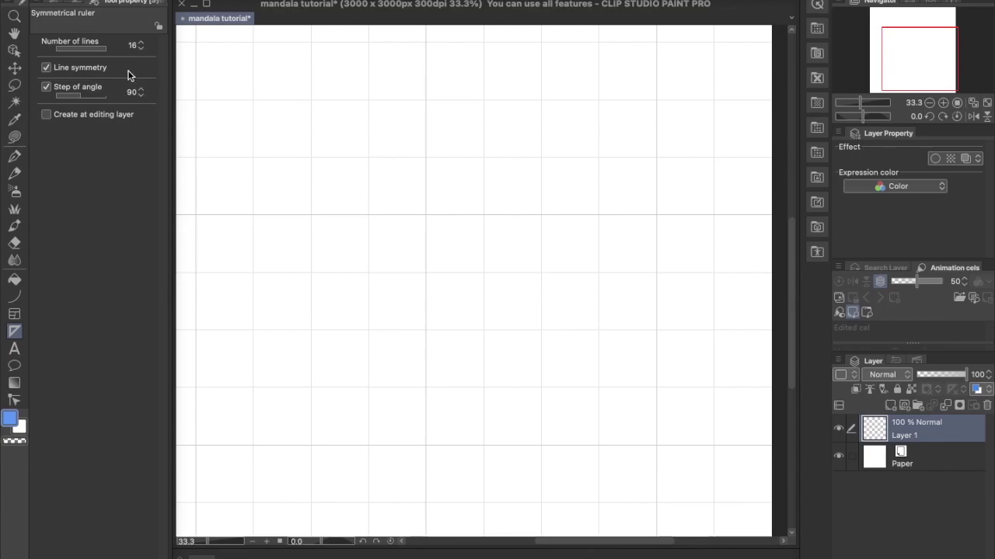
Set the symmetrical ruler's number of lines to 2 and place it vertically through the canvas center
{"action": "left_click", "coordinate": [141, 48]}
{"action": "left_click", "coordinate": [140, 48]}
{"action": "left_click", "coordinate": [141, 48]}
{"action": "left_click", "coordinate": [141, 49]}
{"action": "left_click", "coordinate": [141, 48]}
{"action": "left_click", "coordinate": [141, 48]}
{"action": "left_click", "coordinate": [141, 48]}
{"action": "left_click", "coordinate": [141, 48]}
{"action": "left_click", "coordinate": [141, 48]}
{"action": "left_click", "coordinate": [141, 48]}
{"action": "key", "text": "ctrl+minus"}
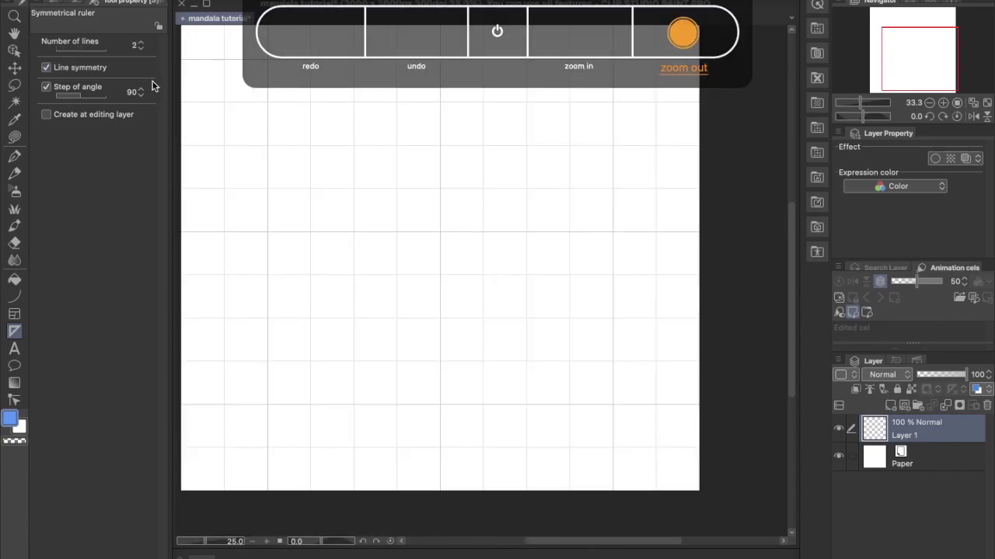
{"action": "key", "text": "ctrl+minus"}
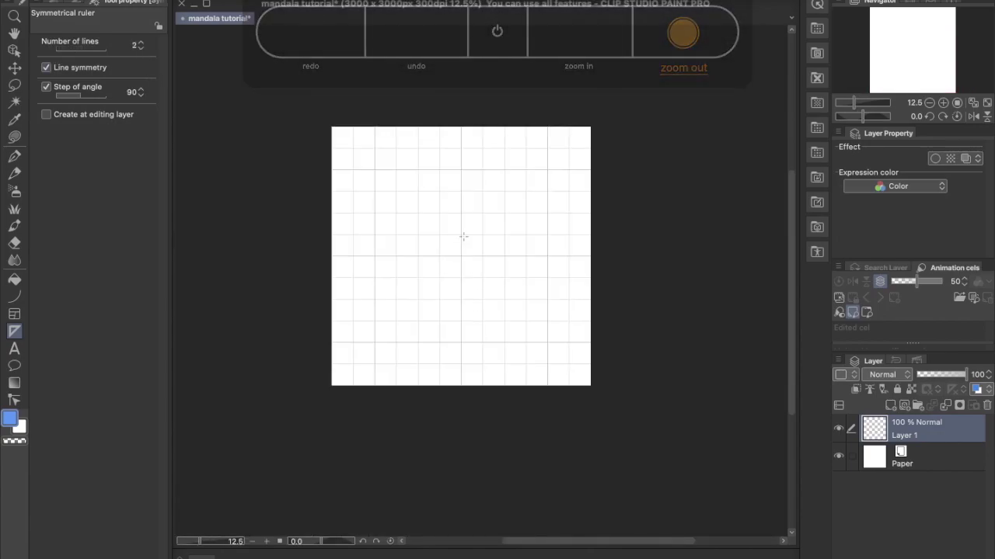
{"action": "left_click_drag", "start_coordinate": [461, 256], "coordinate": [459, 254]}
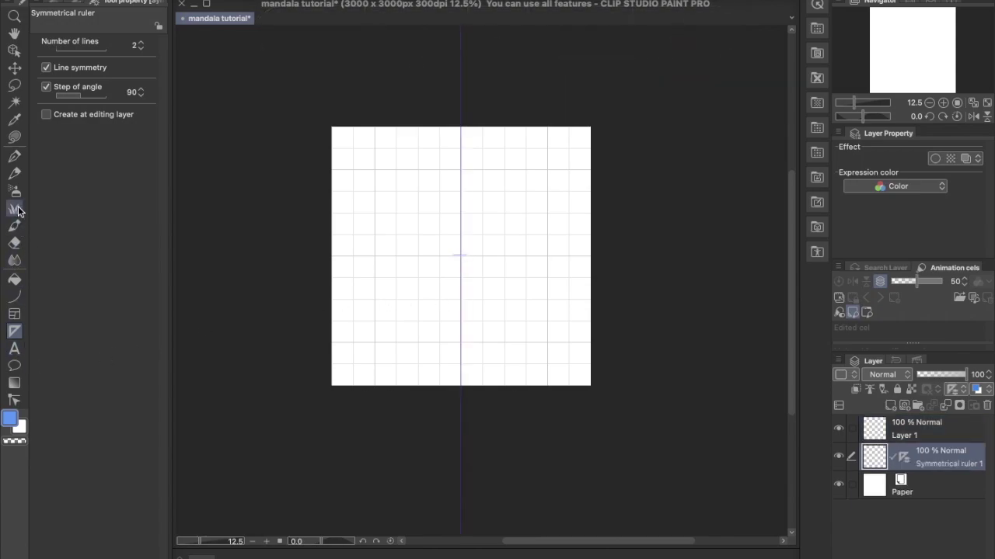
Switch to the pen and set the drawing color to black (000000)
{"action": "left_click", "coordinate": [14, 156]}
{"action": "double_click", "coordinate": [10, 420]}
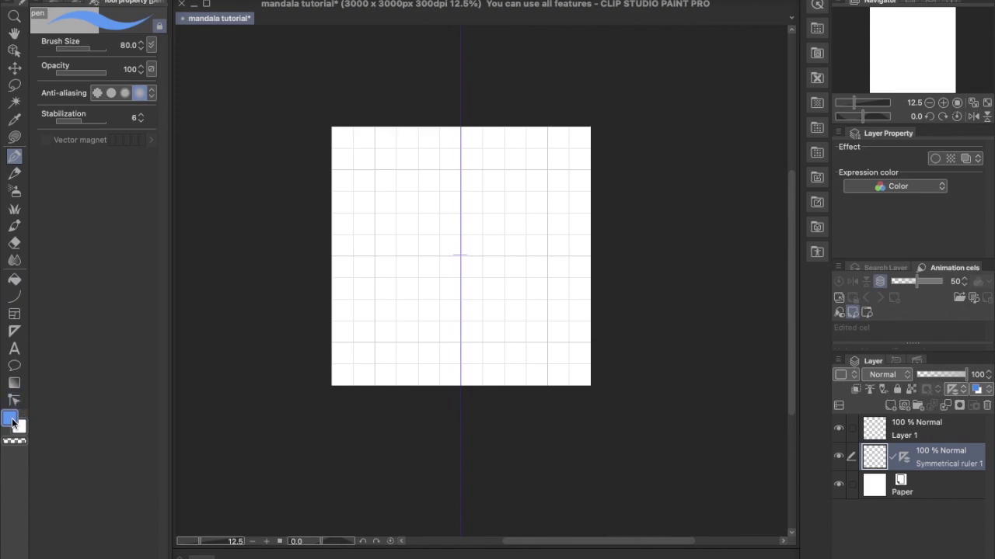
{"action": "left_click", "coordinate": [659, 553]}
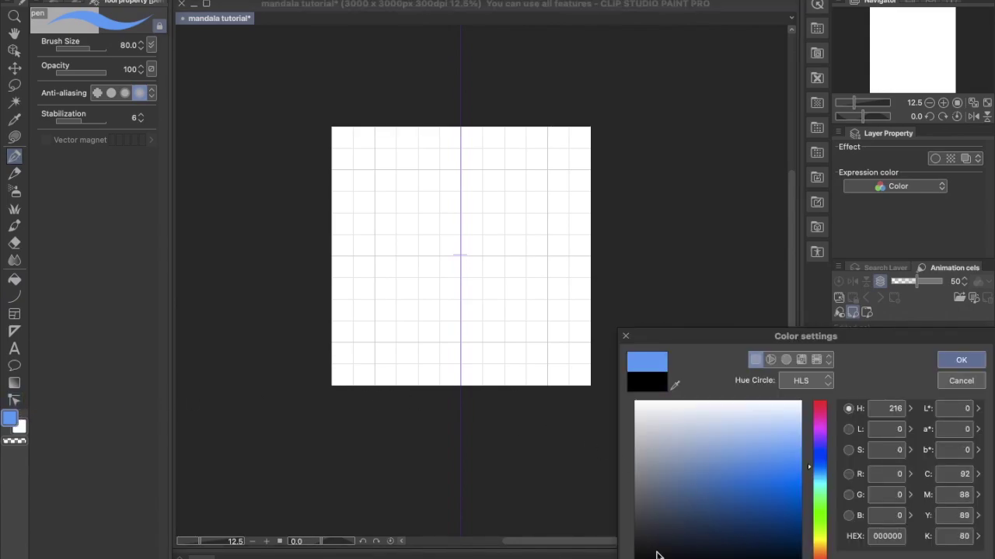
{"action": "left_click", "coordinate": [961, 361]}
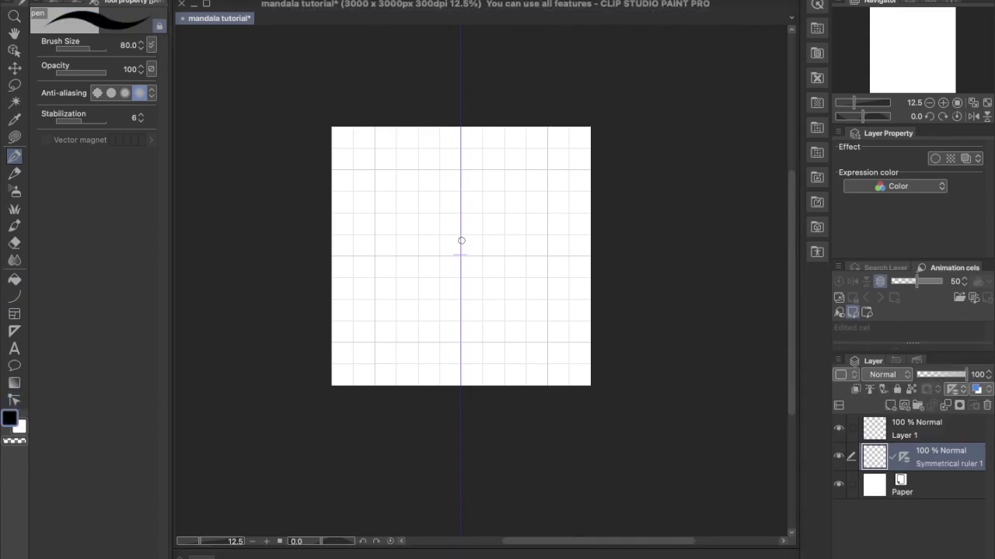
Draw a mirrored long-eared character with a rounded head, eyes, mouth and body sides across the vertical symmetry line
{"action": "mouse_move", "coordinate": [460, 237]}
{"action": "left_mouse_down"}
{"action": "mouse_move", "coordinate": [515, 180]}
{"action": "mouse_move", "coordinate": [497, 220]}
{"action": "mouse_move", "coordinate": [433, 254]}
{"action": "mouse_move", "coordinate": [418, 284]}
{"action": "mouse_move", "coordinate": [442, 276]}
{"action": "mouse_move", "coordinate": [459, 257]}
{"action": "left_mouse_up"}
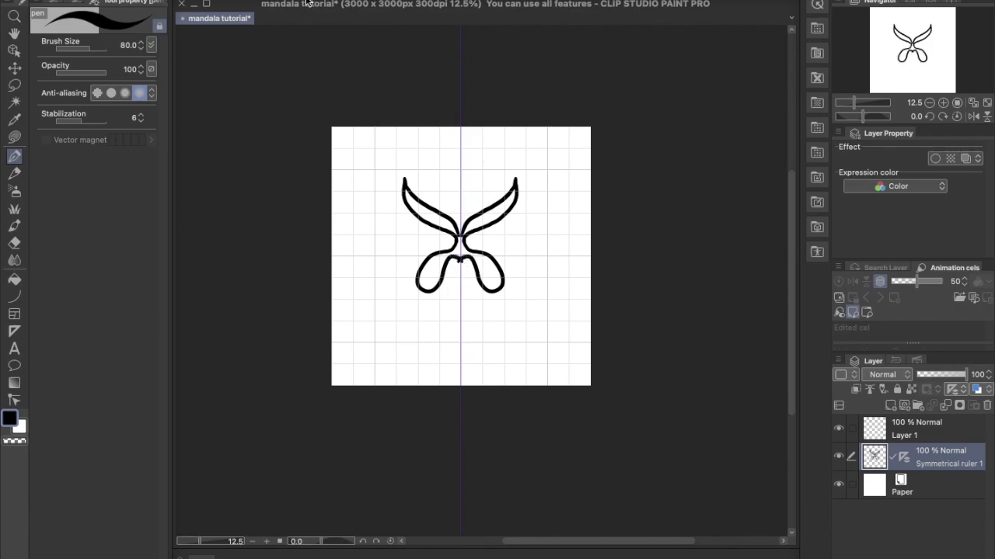
{"action": "key", "text": "ctrl+z"}
{"action": "mouse_move", "coordinate": [459, 238]}
{"action": "left_mouse_down"}
{"action": "mouse_move", "coordinate": [426, 264]}
{"action": "mouse_move", "coordinate": [439, 292]}
{"action": "mouse_move", "coordinate": [460, 291]}
{"action": "left_mouse_up"}
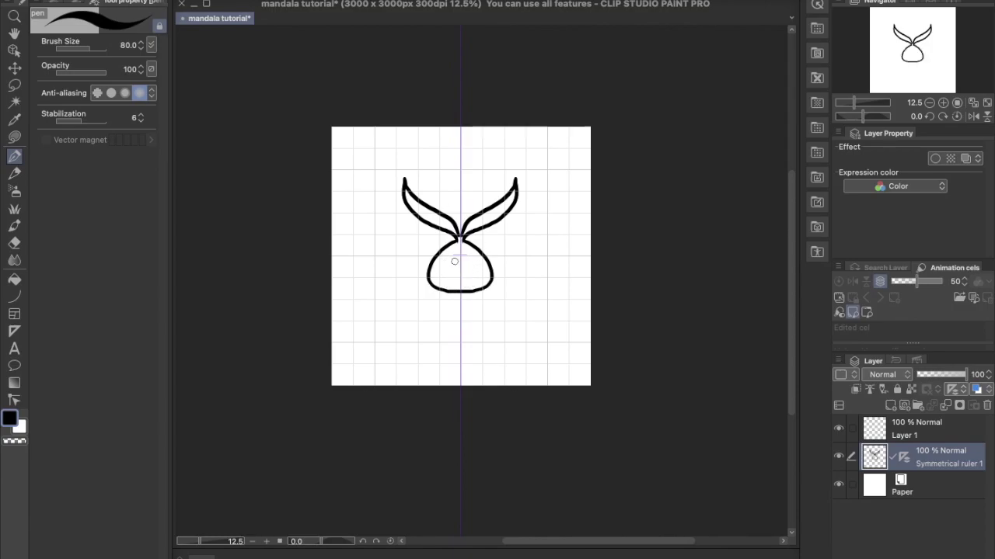
{"action": "left_click_drag", "start_coordinate": [455, 259], "coordinate": [452, 264]}
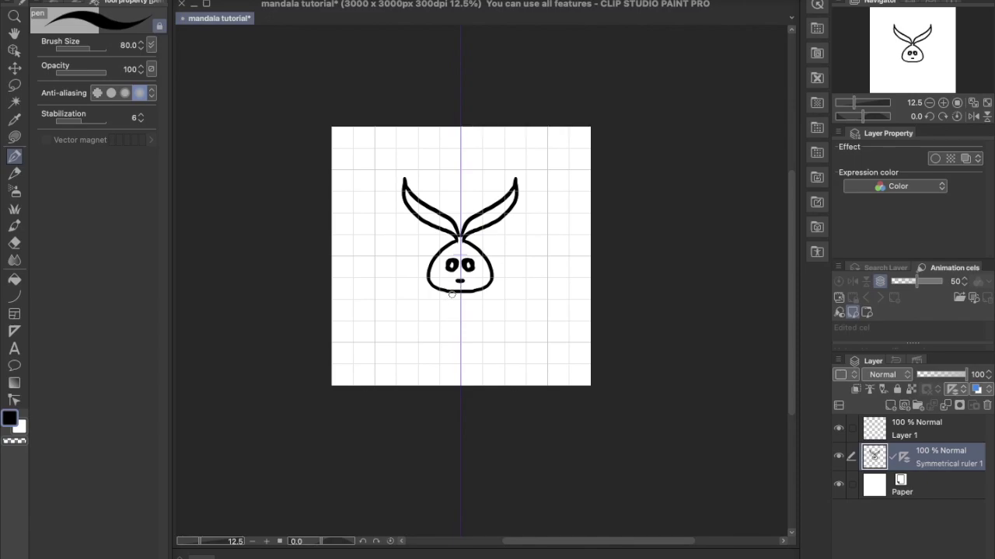
{"action": "mouse_move", "coordinate": [448, 293]}
{"action": "left_mouse_down"}
{"action": "mouse_move", "coordinate": [436, 311]}
{"action": "mouse_move", "coordinate": [445, 330]}
{"action": "left_mouse_up"}
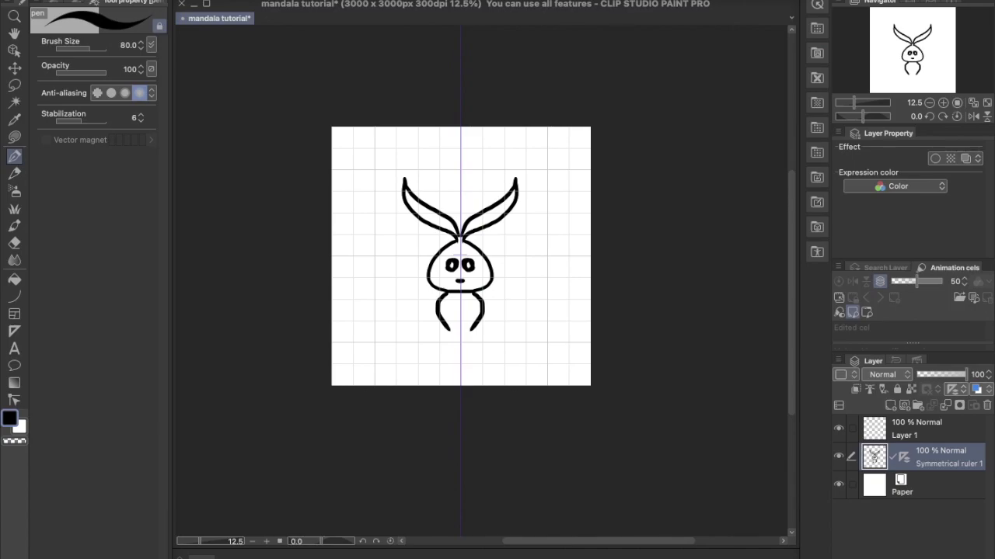
Undo all strokes of the mirrored character as well as the two-line symmetrical ruler
{"action": "key", "text": "super+z"}
{"action": "key", "text": "super+z"}
{"action": "key", "text": "super+z"}
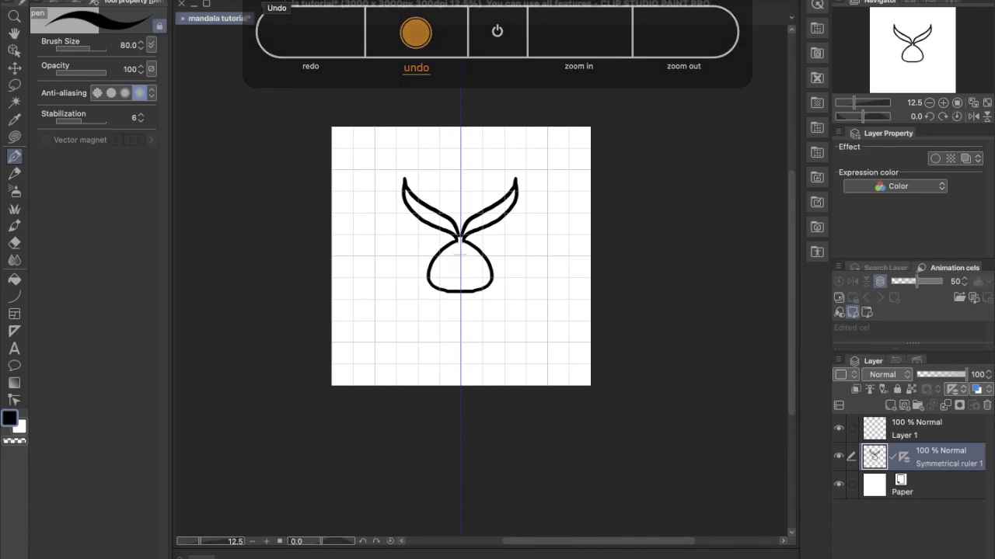
{"action": "key", "text": "super+z"}
{"action": "key", "text": "super+z"}
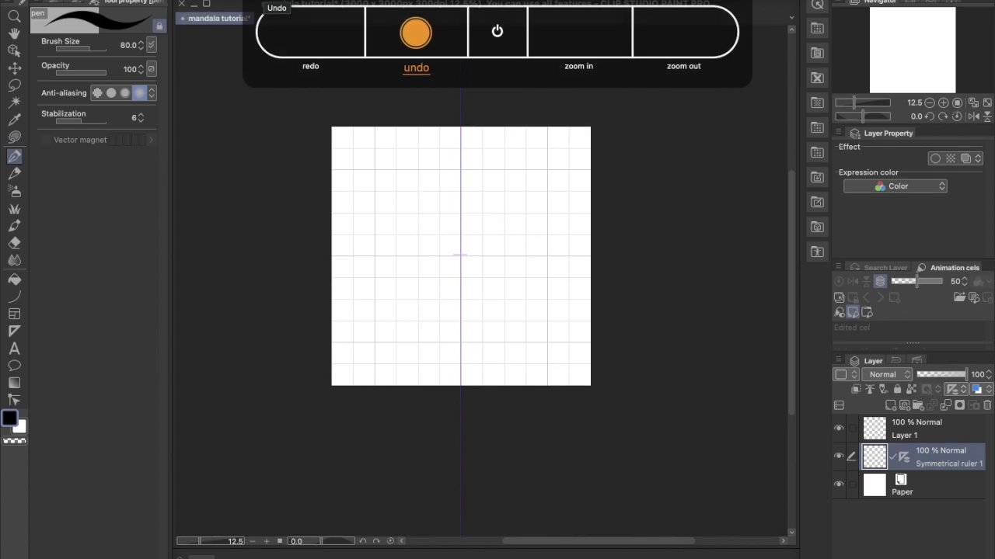
{"action": "key", "text": "super+z"}
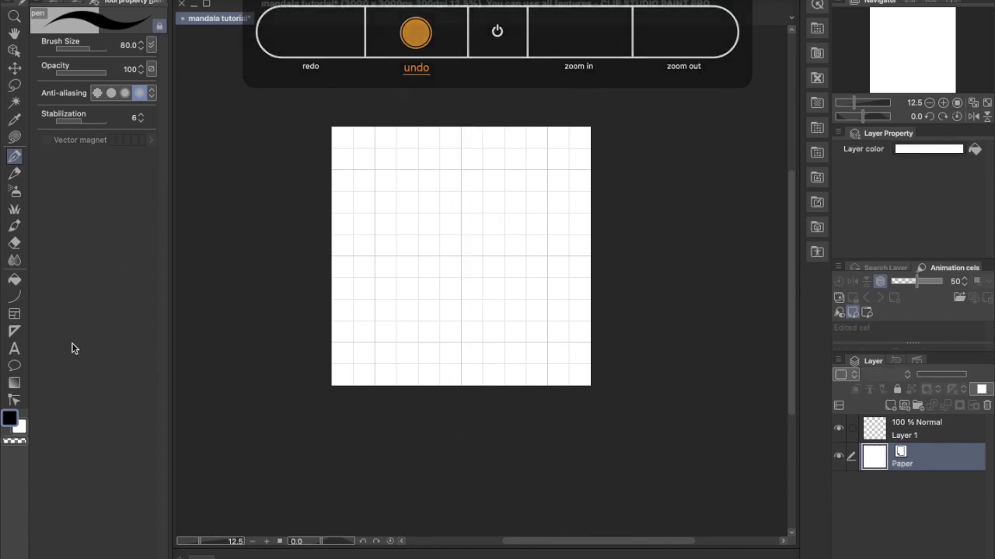
Place a symmetrical ruler with 16 lines and Line symmetry turned off at the center of the grid
{"action": "left_click", "coordinate": [14, 331]}
{"action": "left_click", "coordinate": [141, 43]}
{"action": "left_click", "coordinate": [141, 44]}
{"action": "left_click", "coordinate": [141, 43]}
{"action": "left_click", "coordinate": [141, 44]}
{"action": "left_click", "coordinate": [141, 43]}
{"action": "left_click", "coordinate": [141, 44]}
{"action": "left_click", "coordinate": [141, 45]}
{"action": "left_click", "coordinate": [141, 44]}
{"action": "left_click", "coordinate": [140, 44]}
{"action": "left_click", "coordinate": [140, 45]}
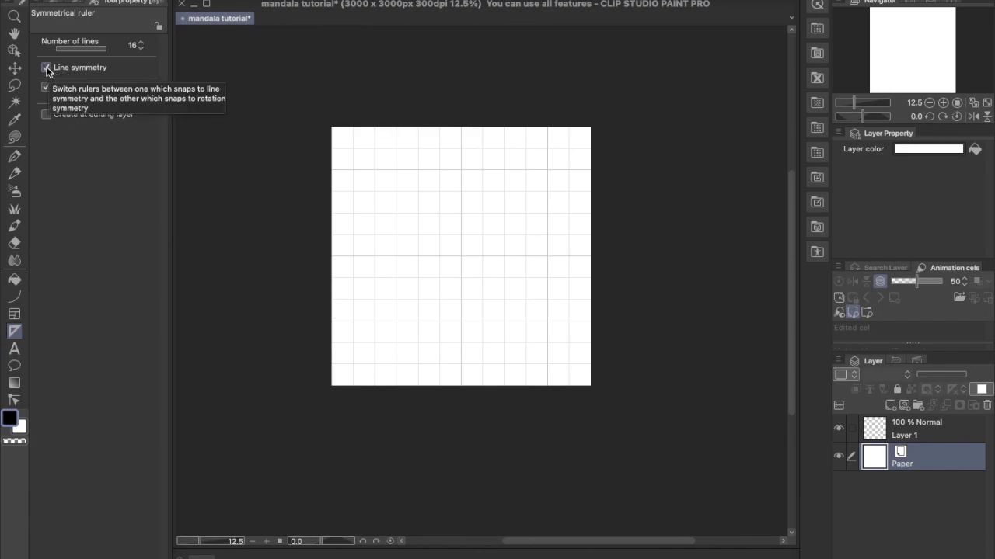
{"action": "left_click", "coordinate": [460, 257]}
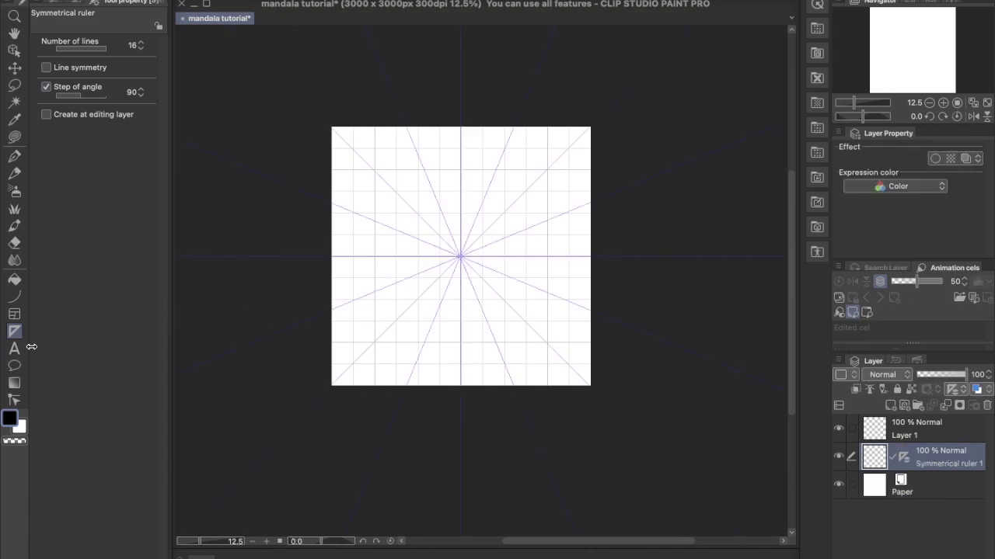
Draw a rotating pattern with the pen: slanted outer spikes, an inner ring and curved strokes around the center
{"action": "left_click", "coordinate": [14, 155]}
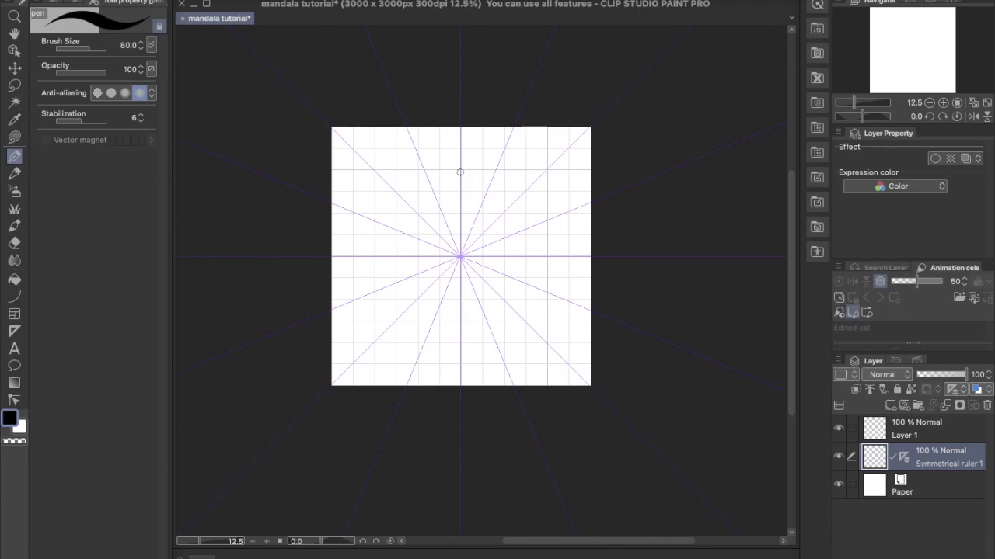
{"action": "left_click_drag", "start_coordinate": [460, 171], "coordinate": [491, 147]}
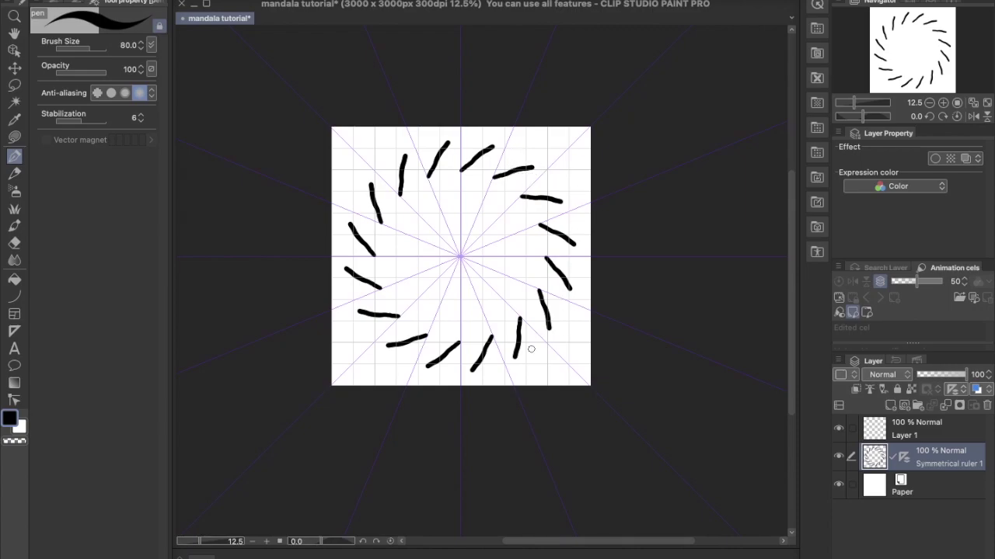
{"action": "mouse_move", "coordinate": [493, 146]}
{"action": "left_mouse_down"}
{"action": "mouse_move", "coordinate": [477, 175]}
{"action": "mouse_move", "coordinate": [481, 201]}
{"action": "mouse_move", "coordinate": [460, 173]}
{"action": "mouse_move", "coordinate": [436, 200]}
{"action": "left_mouse_up"}
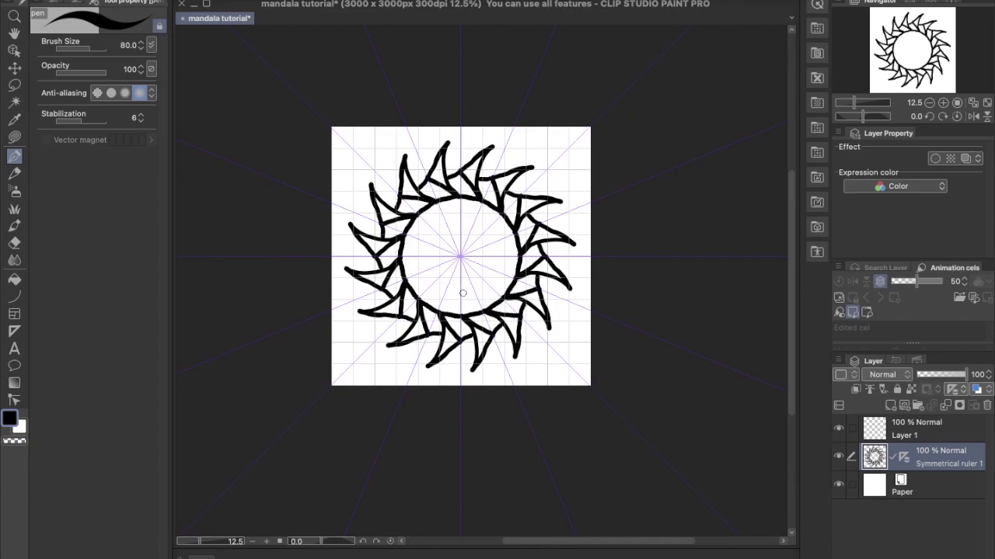
{"action": "mouse_move", "coordinate": [424, 242]}
{"action": "left_mouse_down"}
{"action": "mouse_move", "coordinate": [444, 233]}
{"action": "mouse_move", "coordinate": [440, 243]}
{"action": "mouse_move", "coordinate": [459, 256]}
{"action": "mouse_move", "coordinate": [401, 237]}
{"action": "left_mouse_up"}
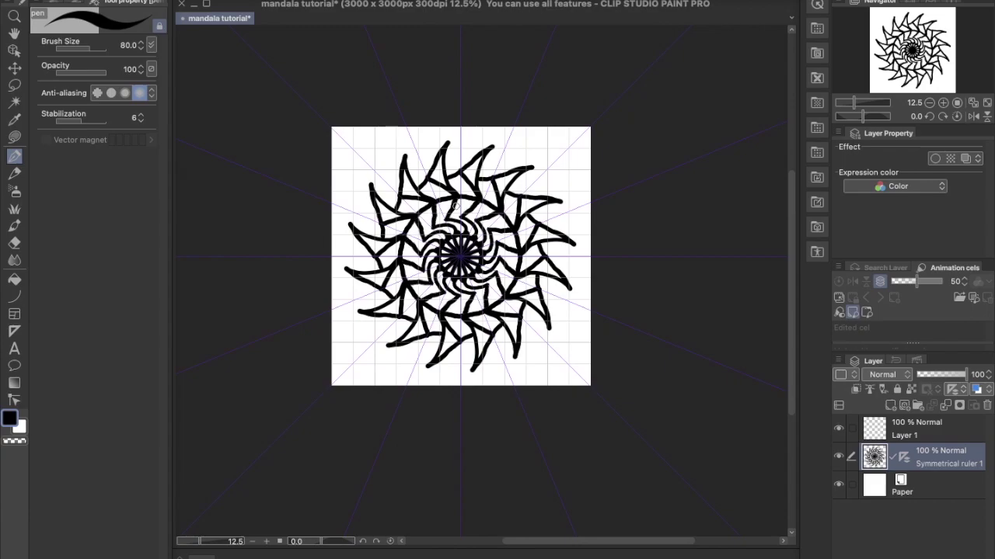
Undo all strokes of the rotating pattern and the ruler placed without line symmetry
{"action": "key", "text": "ctrl+z"}
{"action": "key", "text": "ctrl+z"}
{"action": "key", "text": "ctrl+z"}
{"action": "key", "text": "ctrl+z"}
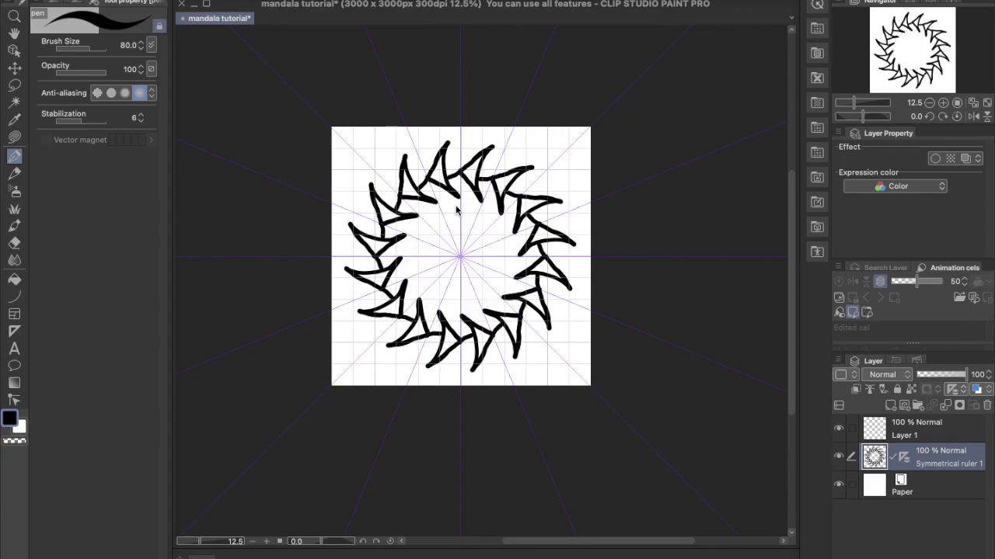
{"action": "key", "text": "ctrl+z"}
{"action": "key", "text": "ctrl+z"}
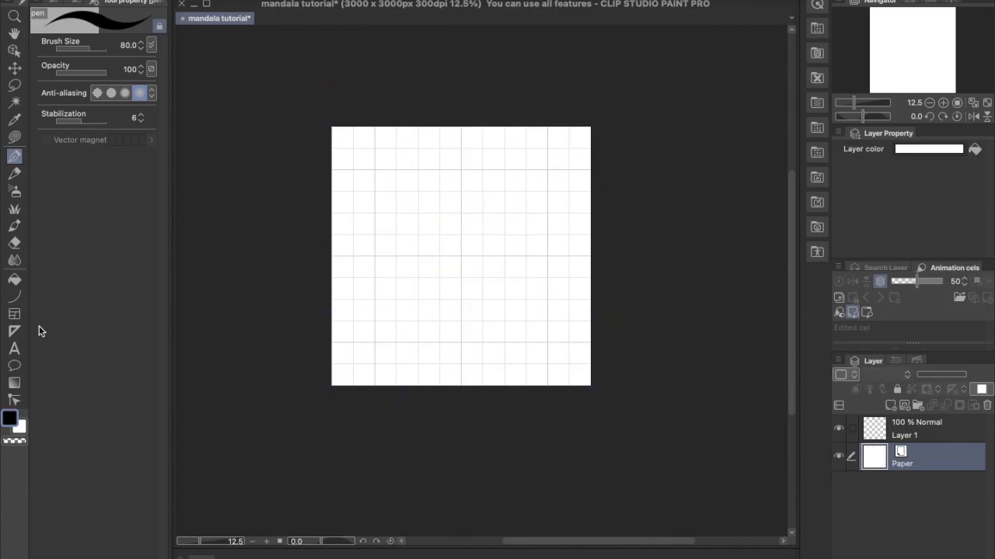
Turn Line symmetry on and place a 16-line symmetrical ruler exactly on the grid's center intersection
{"action": "left_click", "coordinate": [18, 333]}
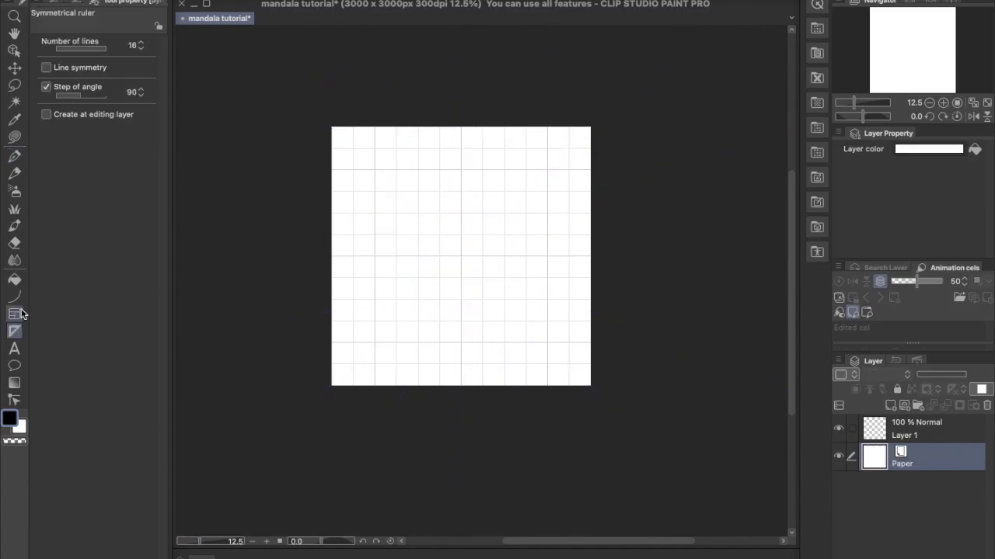
{"action": "left_click", "coordinate": [66, 71]}
{"action": "key", "text": "ctrl+plus"}
{"action": "key", "text": "ctrl+plus"}
{"action": "key", "text": "ctrl+plus"}
{"action": "key", "text": "ctrl+plus"}
{"action": "key", "text": "ctrl+plus"}
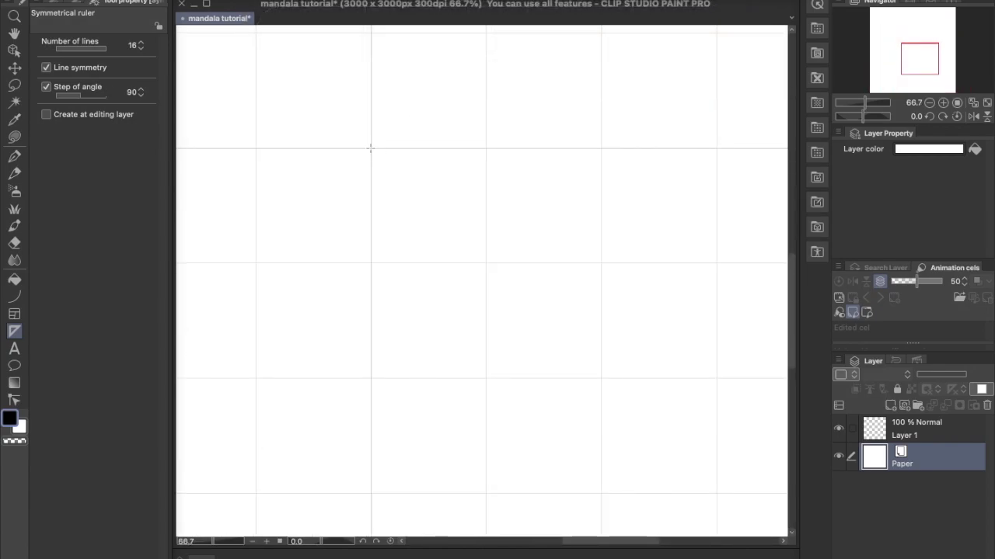
{"action": "left_click_drag", "start_coordinate": [371, 148], "coordinate": [387, 153]}
{"action": "key", "text": "ctrl+minus"}
{"action": "key", "text": "ctrl+minus"}
{"action": "key", "text": "ctrl+minus"}
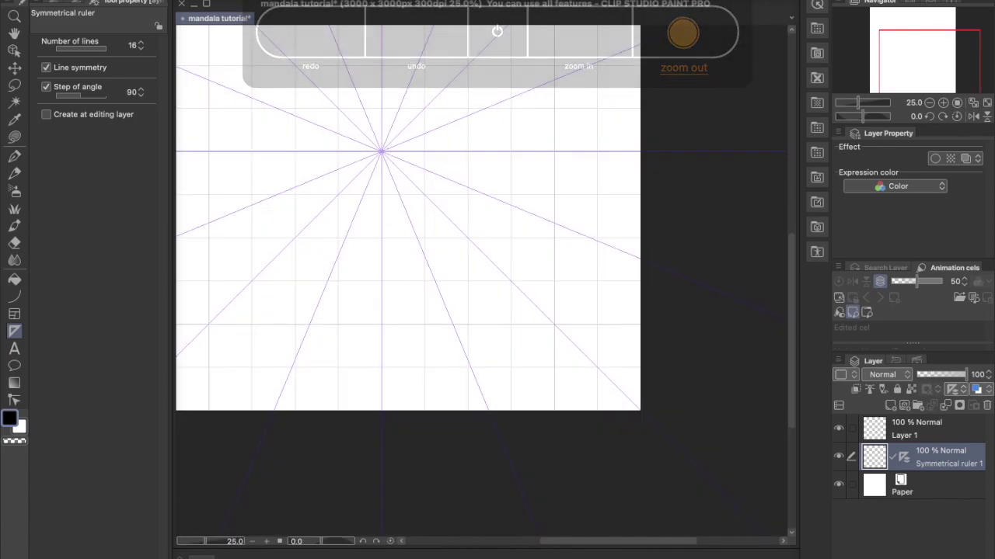
Hide the canvas grid so that only the symmetrical ruler's guide lines remain over the canvas
{"action": "left_click", "coordinate": [326, 2]}
{"action": "left_click", "coordinate": [366, 244]}
{"action": "scroll", "coordinate": [365, 196], "scroll_direction": "left", "scroll_amount": 3}
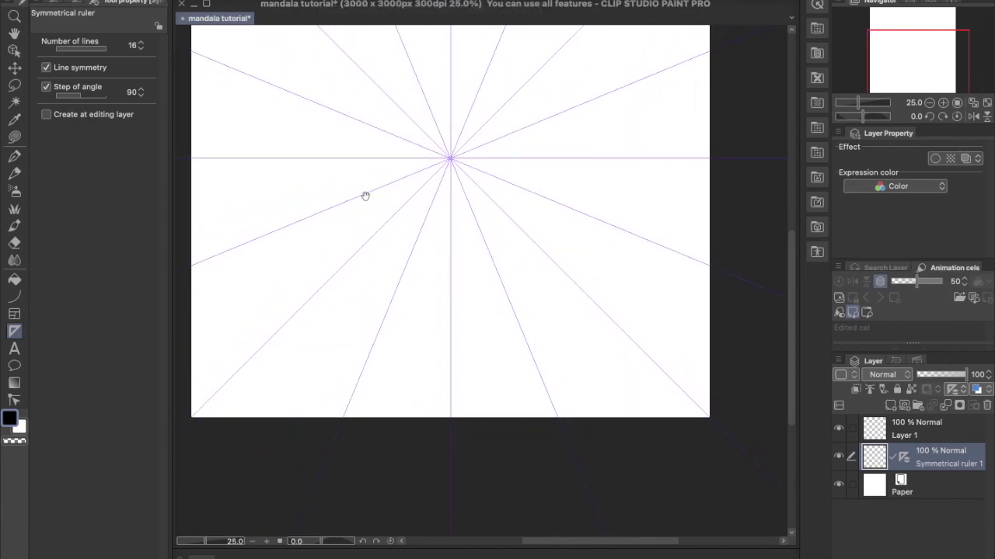
{"action": "scroll", "coordinate": [419, 178], "scroll_direction": "up", "scroll_amount": 5}
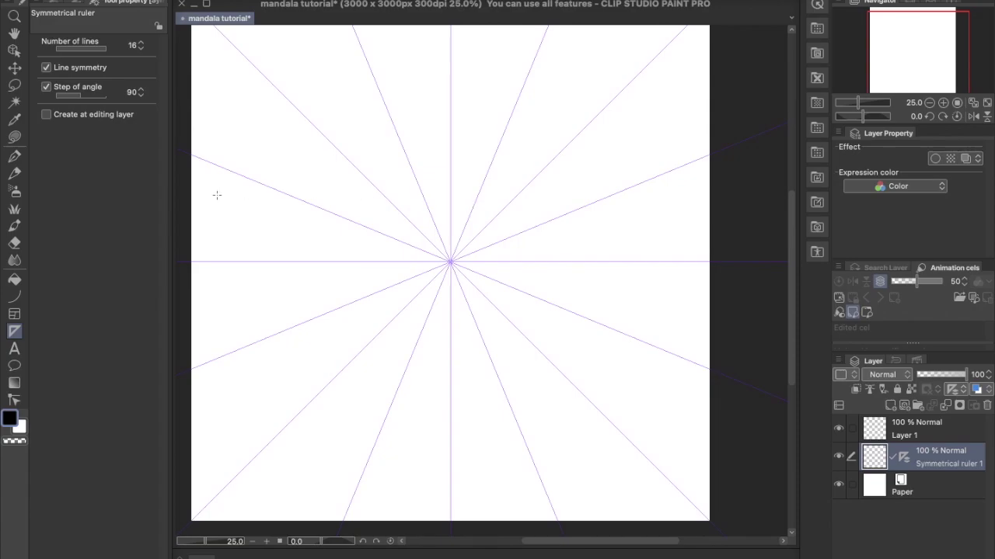
Draw a test eight-pointed star outline around the ruler's center with the size 80 pen, and undo it
{"action": "left_click", "coordinate": [16, 157]}
{"action": "left_click_drag", "start_coordinate": [355, 158], "coordinate": [388, 85]}
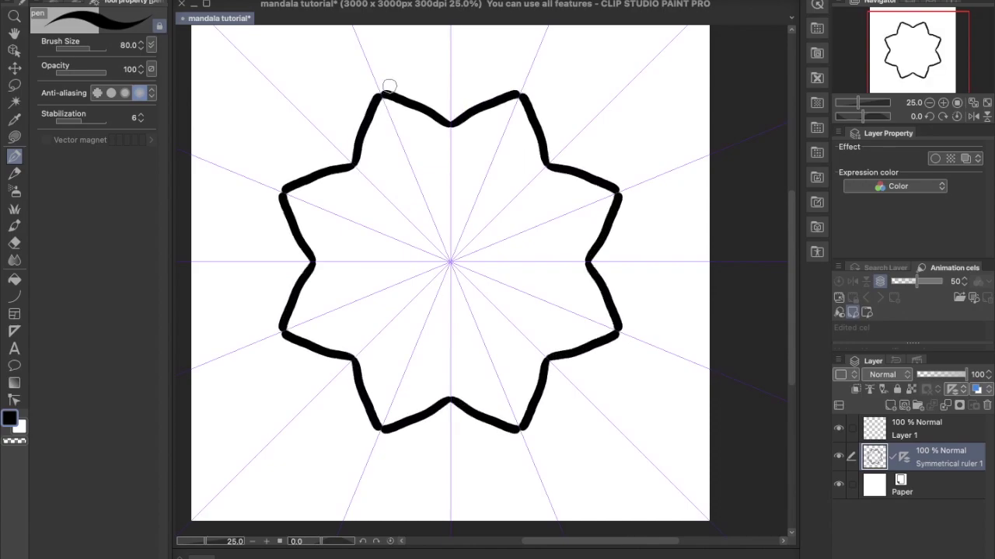
{"action": "key", "text": "ctrl+z"}
Try a short symmetrical stroke with the Emphasizing texture brush at size 20, and undo it
{"action": "left_click", "coordinate": [16, 226]}
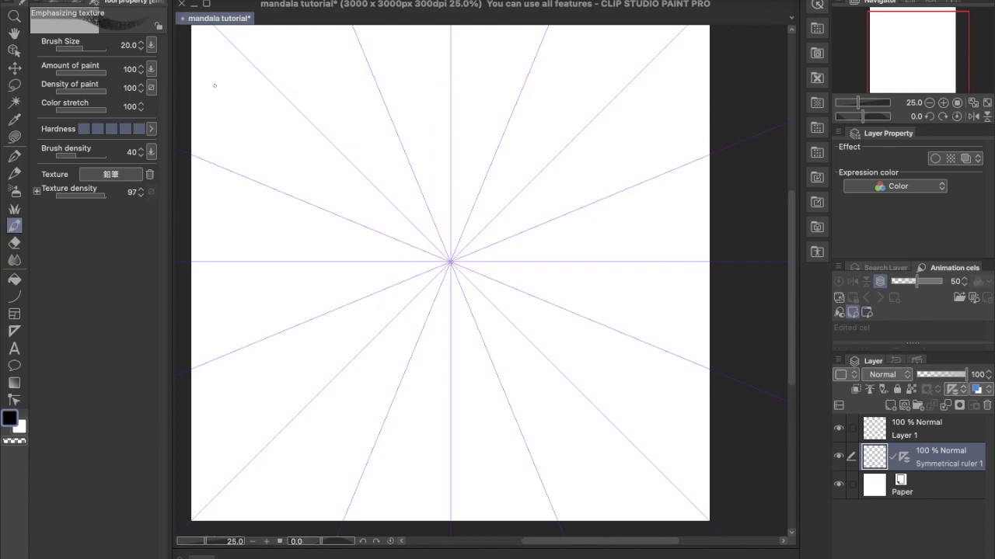
{"action": "left_click_drag", "start_coordinate": [380, 192], "coordinate": [397, 139]}
{"action": "key", "text": "ctrl+z"}
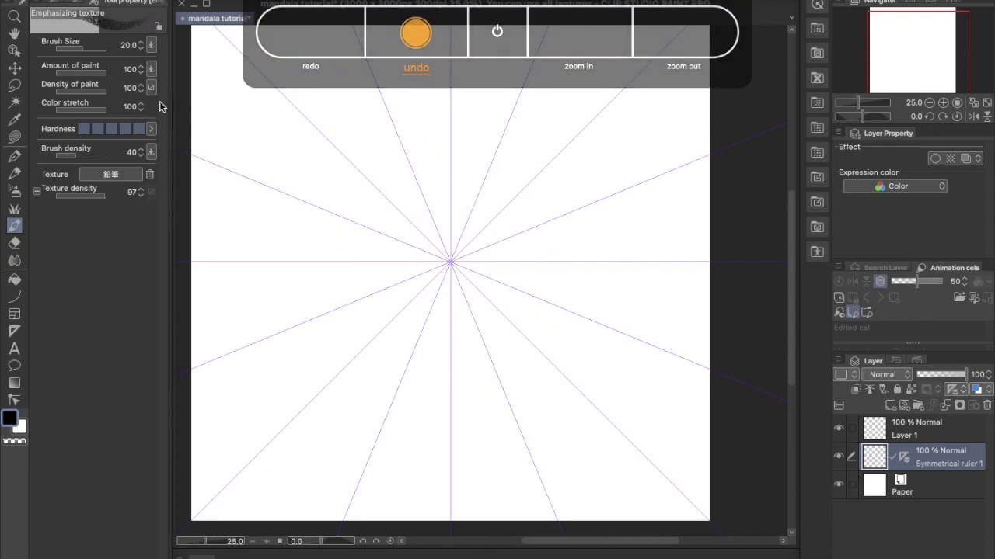
Paint a soft scalloped ring around the ruler's center with the Transparent watercolor brush at size 600
{"action": "left_click", "coordinate": [108, 3]}
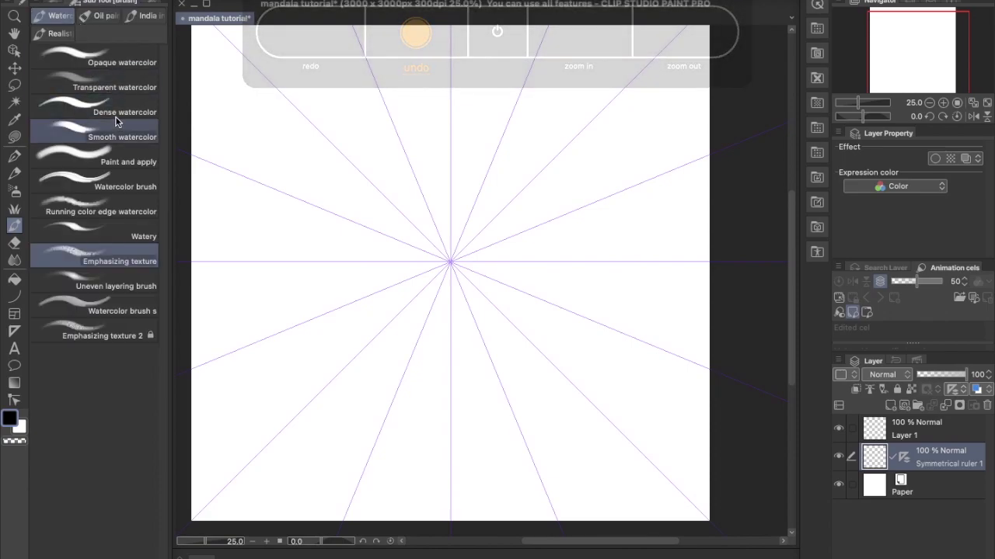
{"action": "left_click", "coordinate": [106, 78]}
{"action": "left_click", "coordinate": [62, 4]}
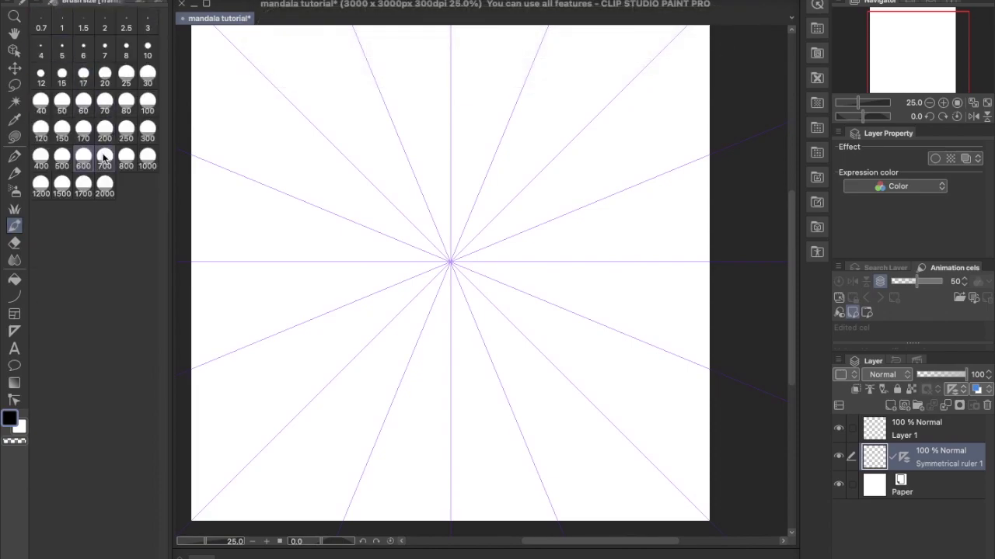
{"action": "left_click_drag", "start_coordinate": [348, 206], "coordinate": [350, 173]}
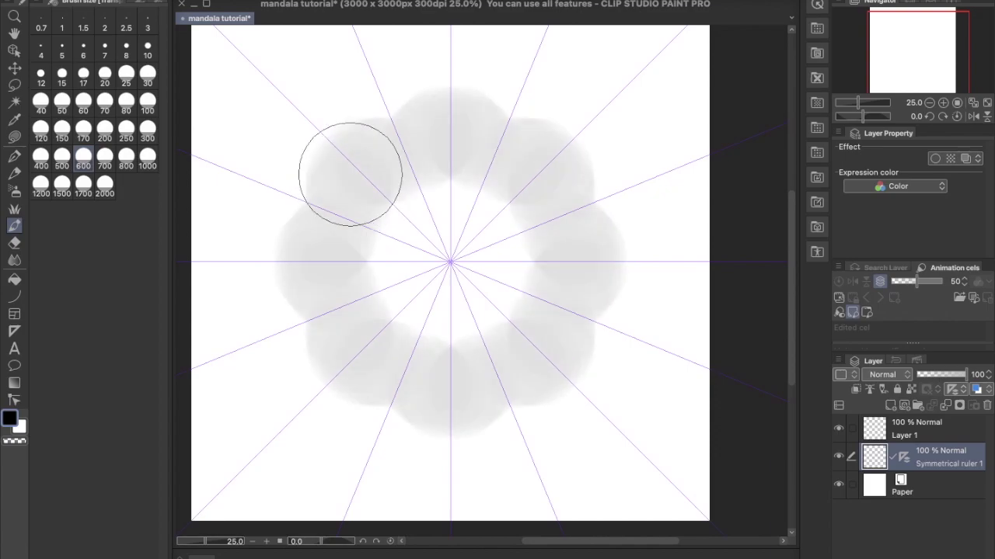
Reduce the brush size to 70 and paint a gray star along the ring's inner edge and a wavy outline around its outer edge
{"action": "key", "text": "bracketleft"}
{"action": "key", "text": "bracketleft"}
{"action": "key", "text": "bracketleft"}
{"action": "key", "text": "bracketleft"}
{"action": "key", "text": "bracketleft"}
{"action": "key", "text": "bracketleft"}
{"action": "key", "text": "bracketleft"}
{"action": "key", "text": "bracketleft"}
{"action": "key", "text": "bracketleft"}
{"action": "key", "text": "bracketleft"}
{"action": "key", "text": "bracketleft"}
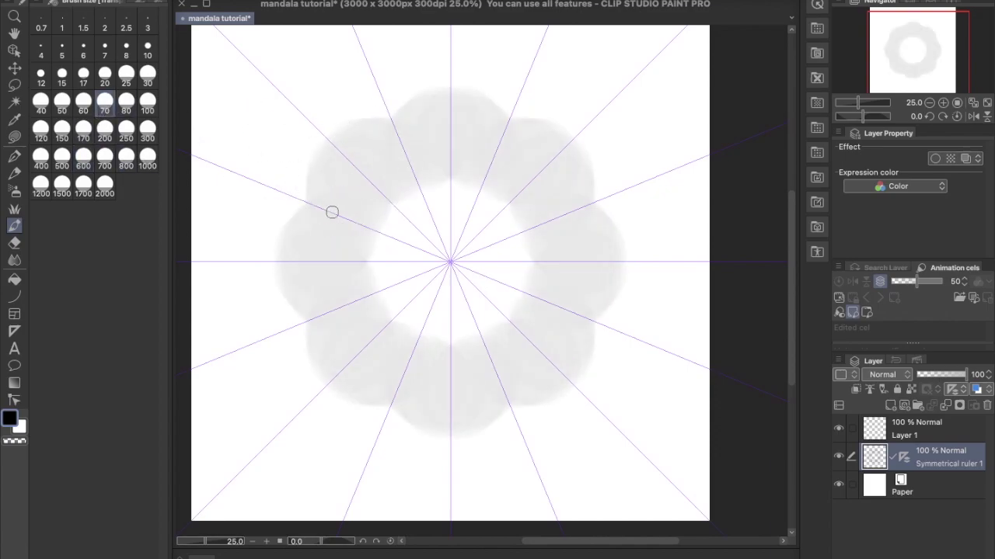
{"action": "mouse_move", "coordinate": [378, 225]}
{"action": "left_mouse_down"}
{"action": "mouse_move", "coordinate": [376, 193]}
{"action": "mouse_move", "coordinate": [379, 233]}
{"action": "left_mouse_up"}
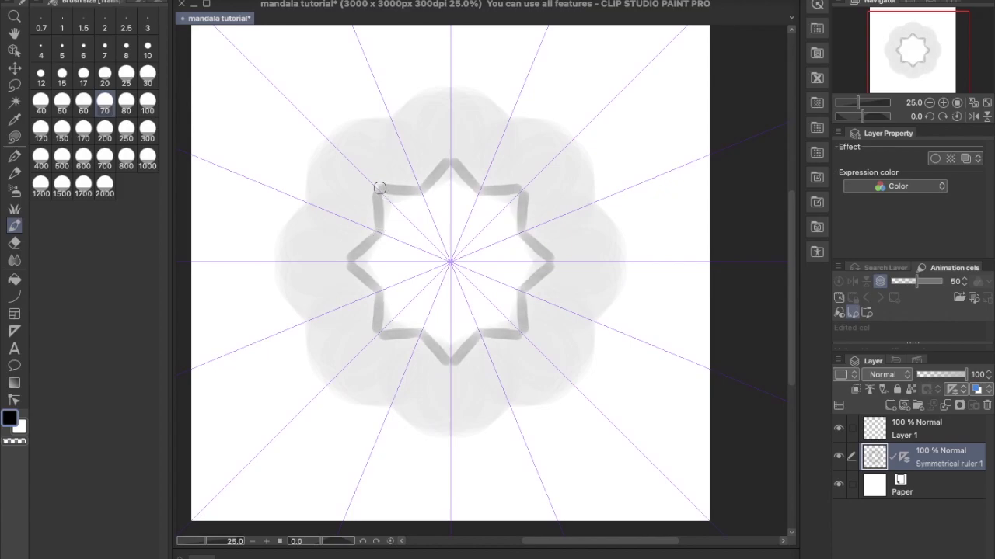
{"action": "left_click_drag", "start_coordinate": [377, 192], "coordinate": [383, 229]}
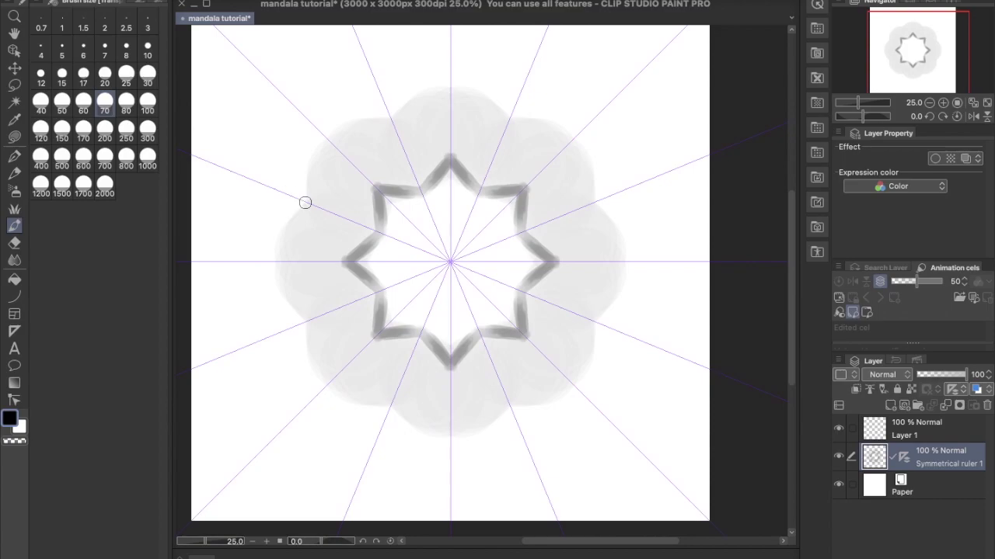
{"action": "mouse_move", "coordinate": [305, 202]}
{"action": "left_mouse_down"}
{"action": "mouse_move", "coordinate": [338, 128]}
{"action": "mouse_move", "coordinate": [319, 151]}
{"action": "mouse_move", "coordinate": [307, 204]}
{"action": "mouse_move", "coordinate": [310, 165]}
{"action": "mouse_move", "coordinate": [335, 133]}
{"action": "left_mouse_up"}
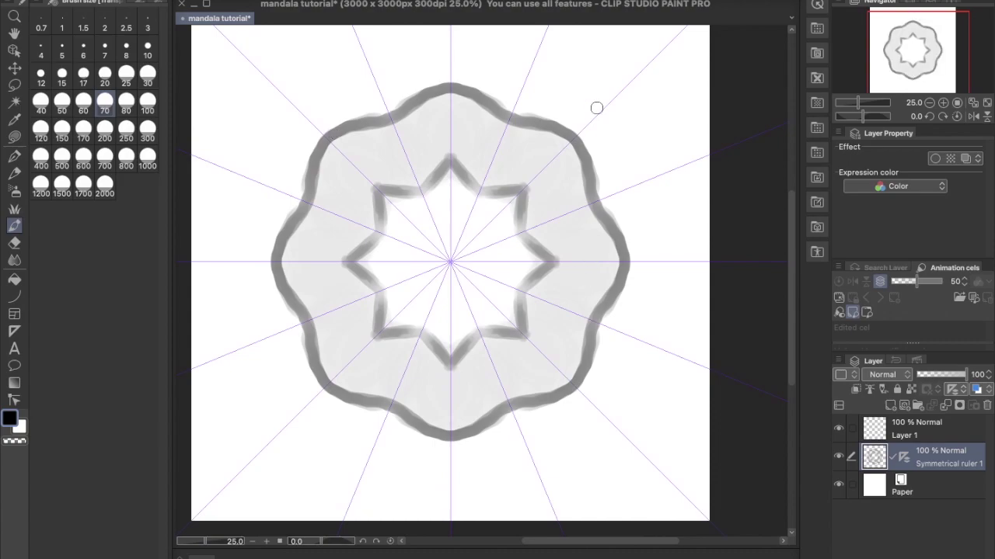
Undo all watercolor strokes of the test pattern, including the scalloped ring
{"action": "key", "text": "ctrl+z"}
{"action": "key", "text": "ctrl+z"}
{"action": "key", "text": "ctrl+z"}
{"action": "key", "text": "ctrl+z"}
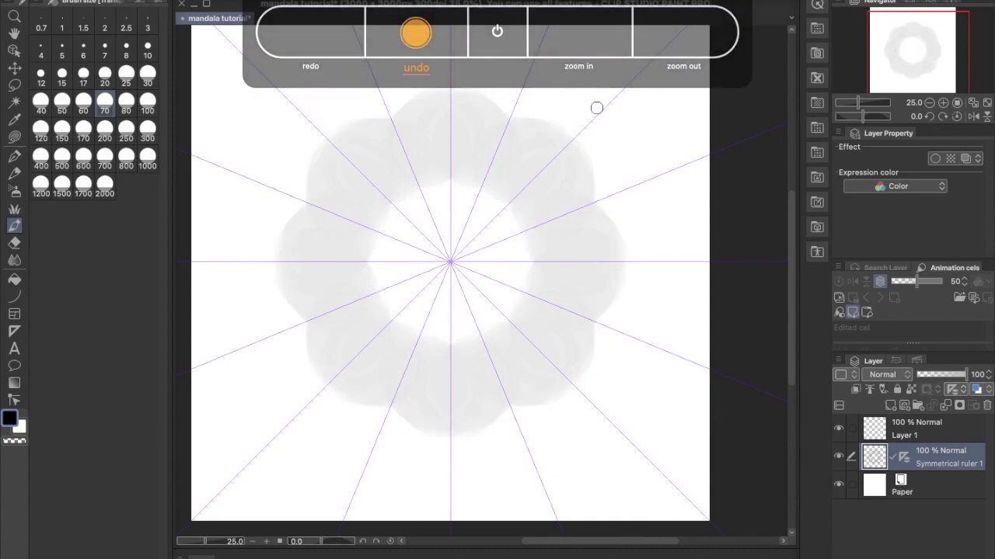
{"action": "key", "text": "ctrl+z"}
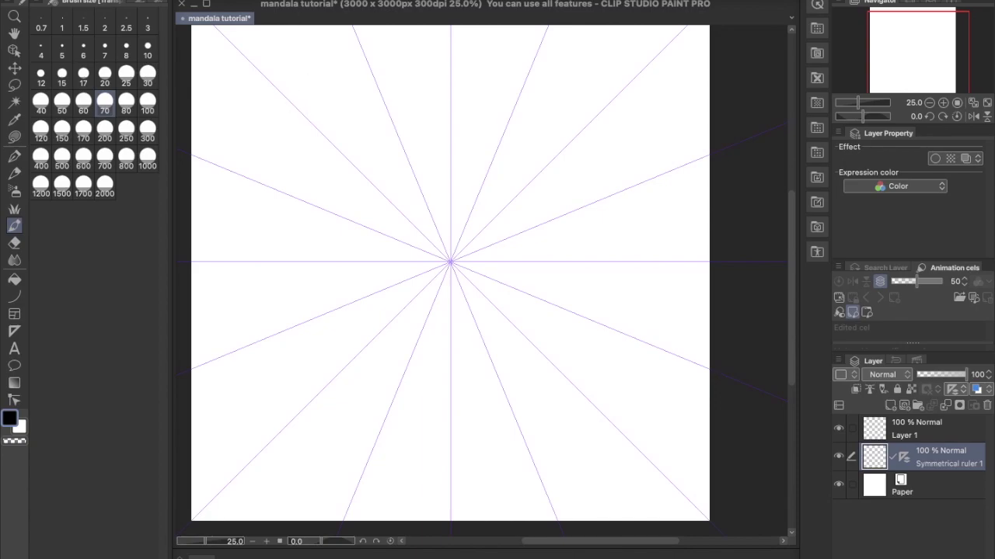
Add three new raster layers between the symmetrical ruler layer and Layer 1
{"action": "left_click", "coordinate": [264, 1]}
{"action": "left_click", "coordinate": [288, 1]}
{"action": "left_click", "coordinate": [264, 0]}
{"action": "left_click", "coordinate": [287, 0]}
{"action": "left_click", "coordinate": [265, 1]}
{"action": "left_click", "coordinate": [287, 1]}
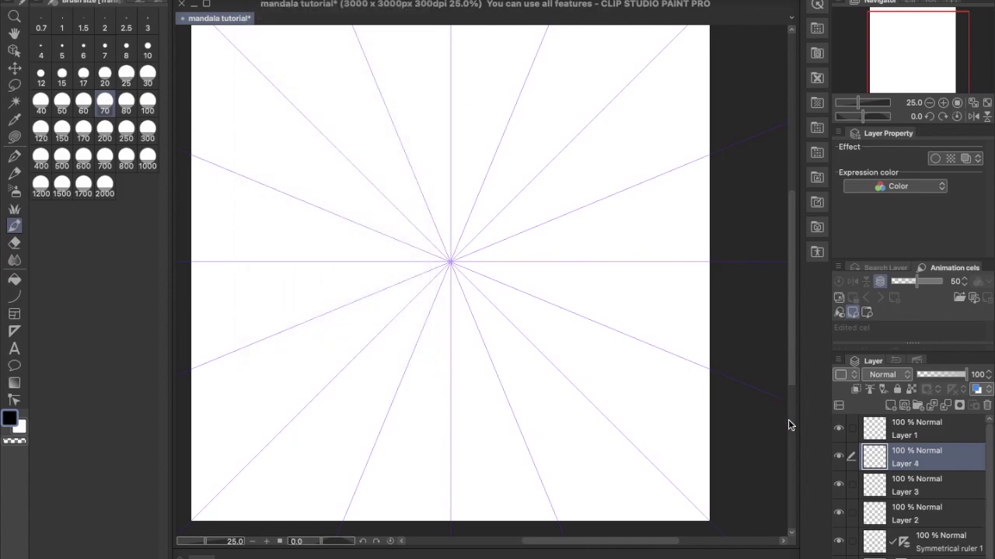
Hide the symmetrical ruler layer and fill Layer 2 with a dark navy blue
{"action": "left_click", "coordinate": [875, 514]}
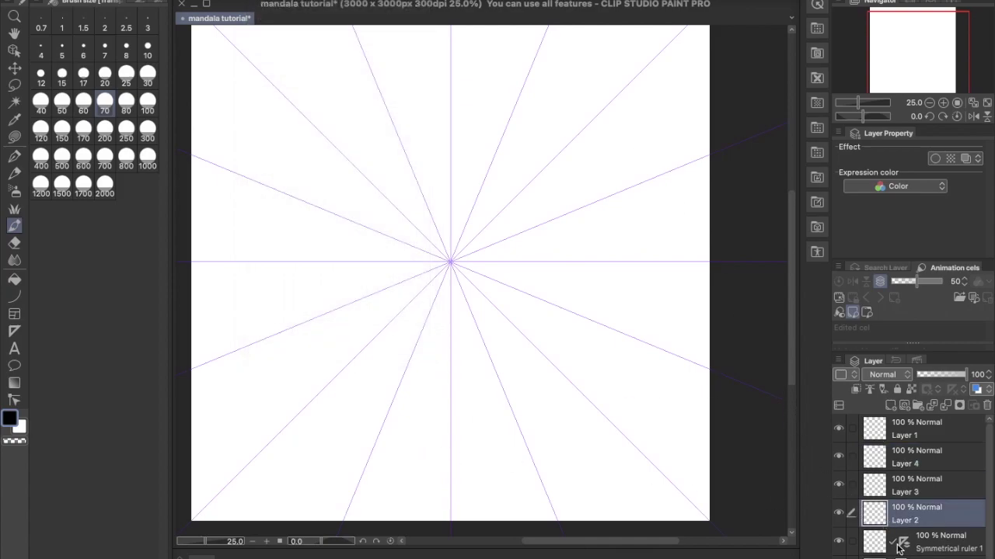
{"action": "left_click", "coordinate": [839, 543]}
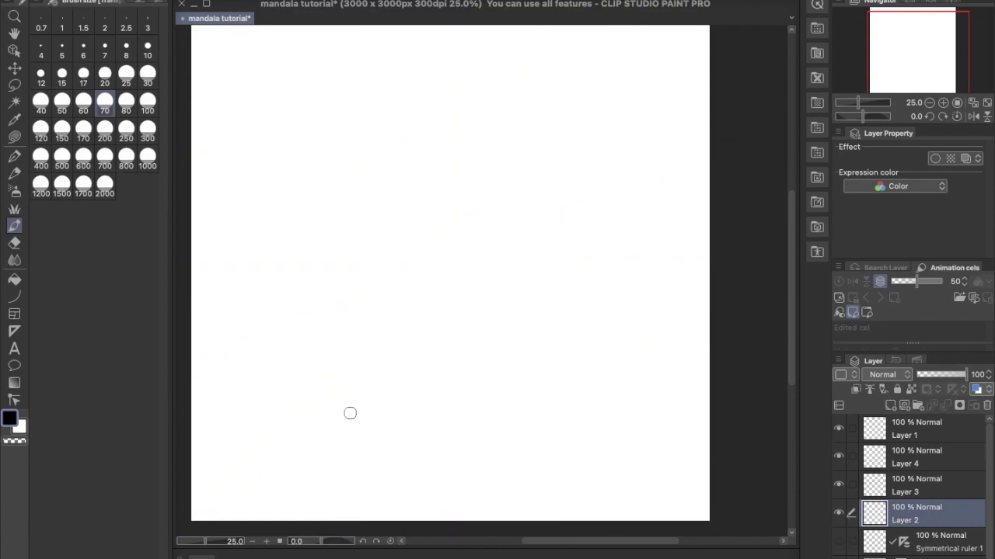
{"action": "left_click", "coordinate": [12, 420]}
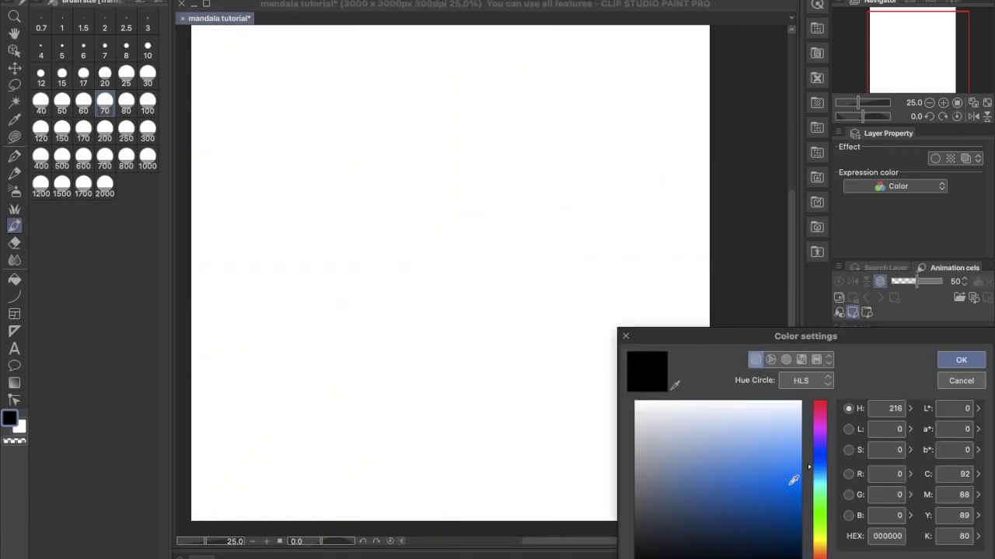
{"action": "left_click", "coordinate": [769, 526]}
{"action": "left_click", "coordinate": [944, 361]}
{"action": "left_click", "coordinate": [14, 278]}
{"action": "left_click", "coordinate": [805, 435]}
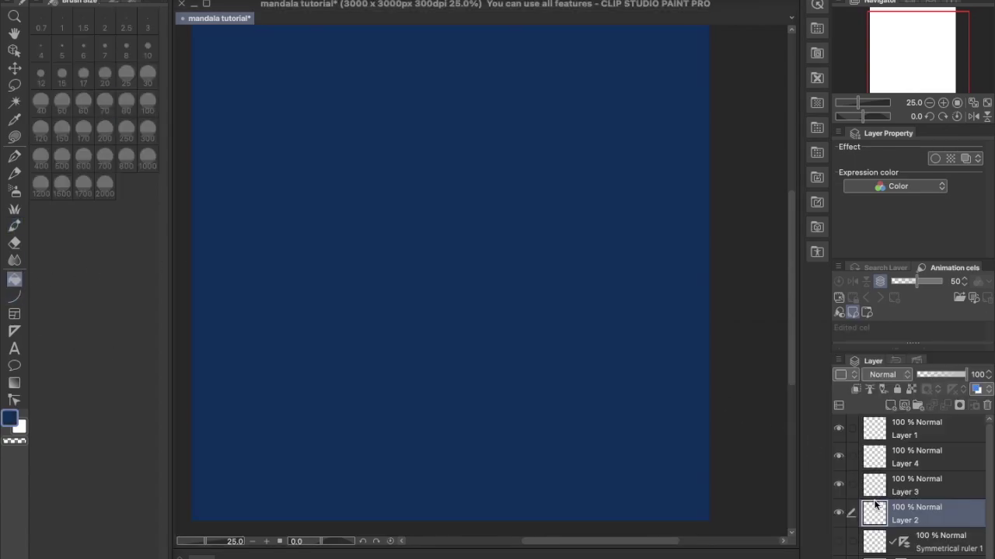
Fill Layer 3 with the light blue 5594F6 and set its blending mode to Add (Glow)
{"action": "left_click", "coordinate": [883, 491]}
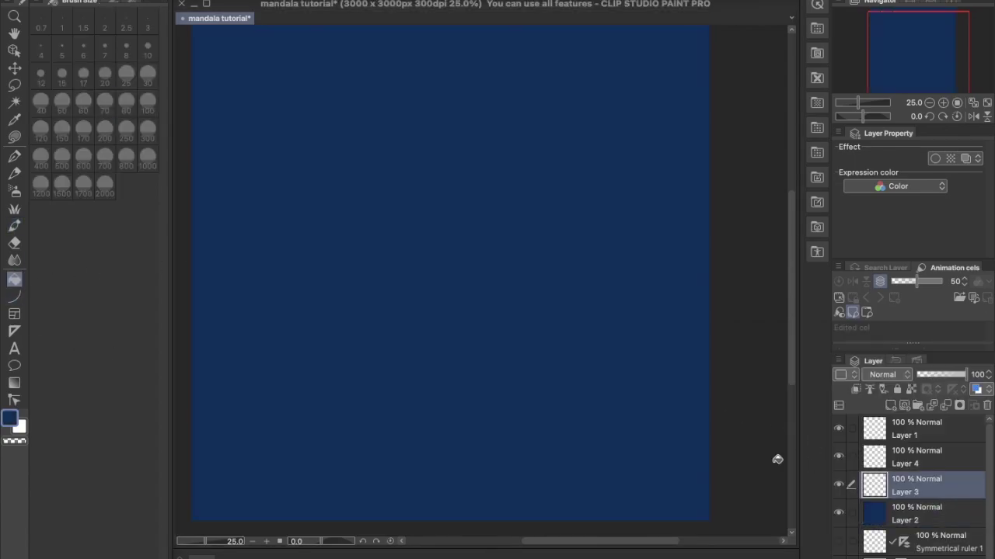
{"action": "double_click", "coordinate": [11, 419]}
{"action": "left_click", "coordinate": [798, 457]}
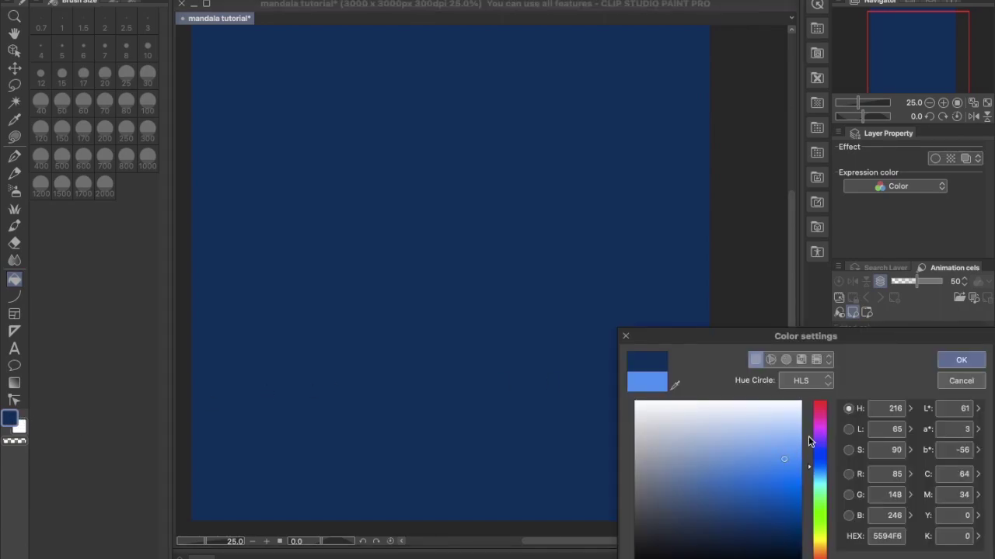
{"action": "left_click", "coordinate": [961, 360]}
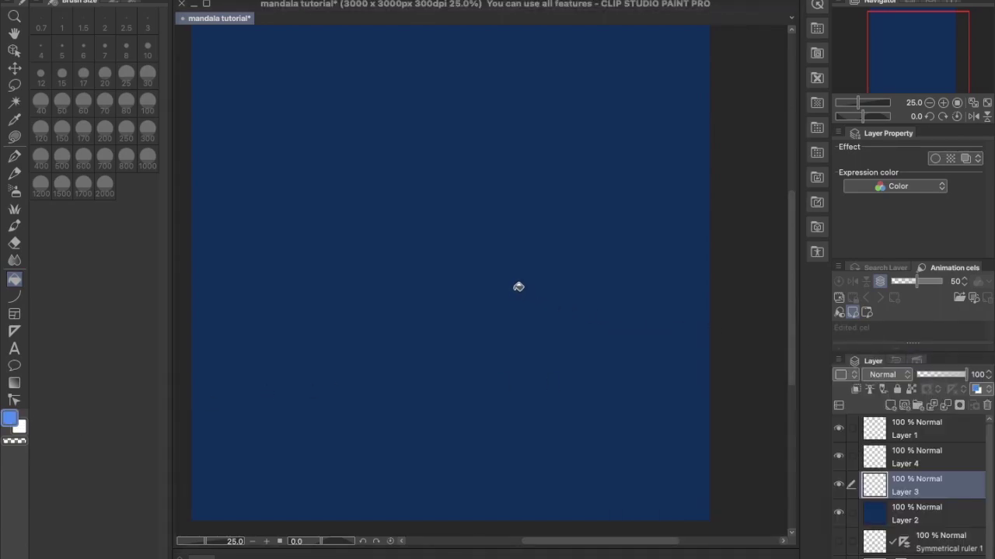
{"action": "key", "text": "alt+BackSpace"}
{"action": "left_click", "coordinate": [883, 375]}
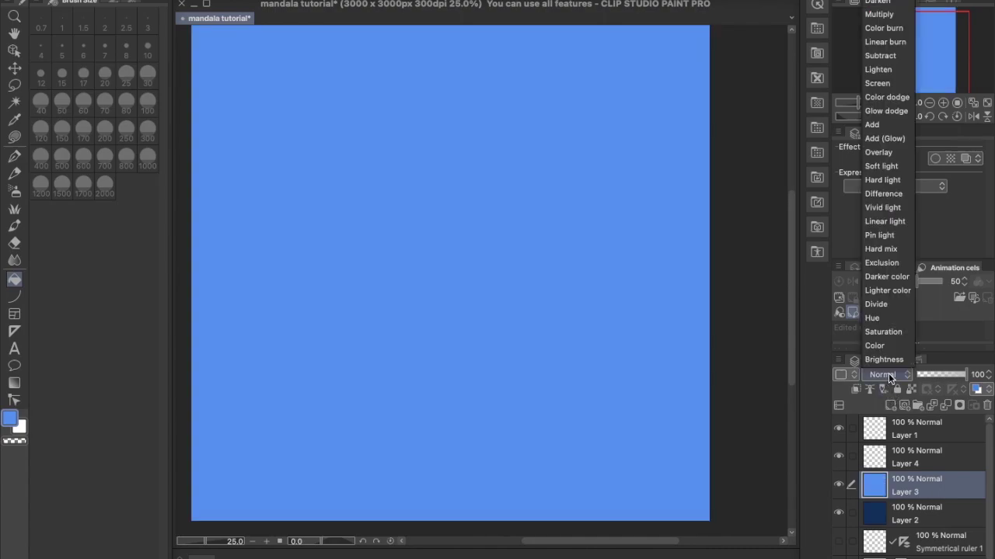
{"action": "left_click", "coordinate": [884, 139]}
Erase soft diagonal patches all over Layer 3 with the Soft eraser to create a mottled light and dark blue background
{"action": "key", "text": "ctrl+minus"}
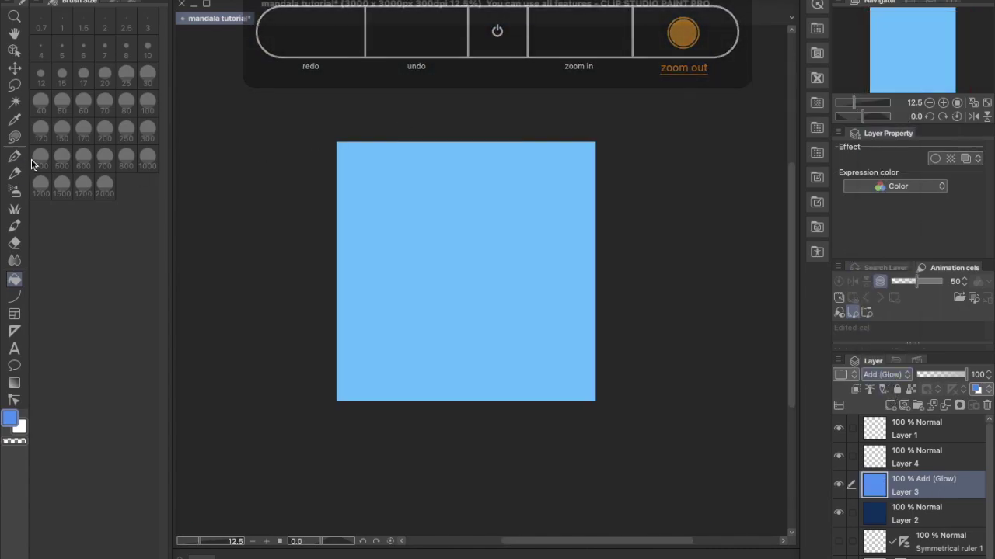
{"action": "left_click", "coordinate": [14, 243]}
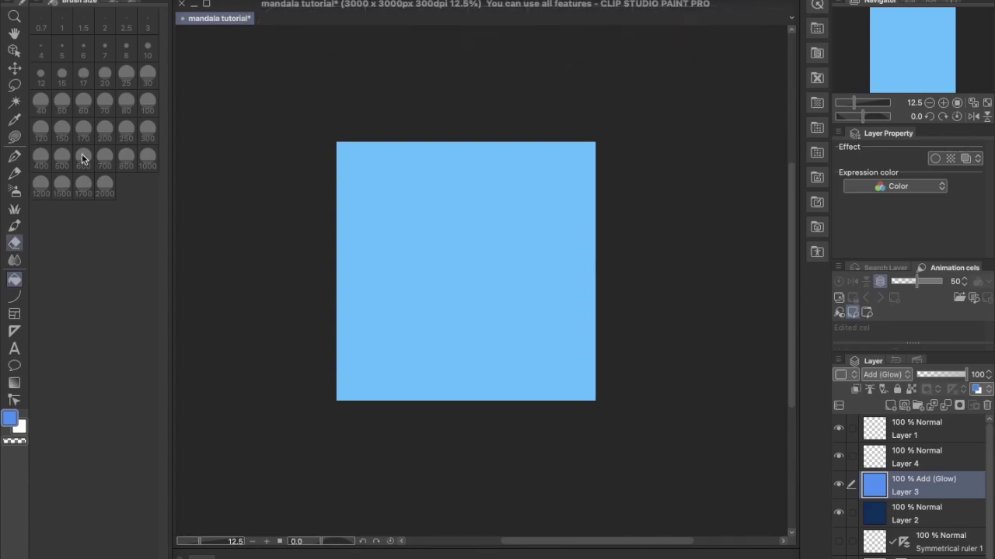
{"action": "left_click", "coordinate": [126, 3]}
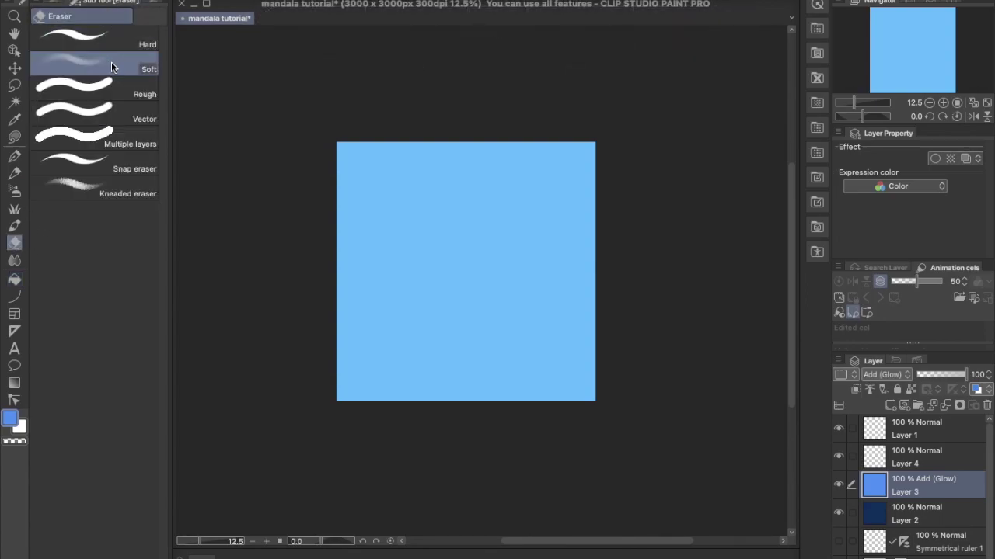
{"action": "left_click_drag", "start_coordinate": [335, 181], "coordinate": [373, 129]}
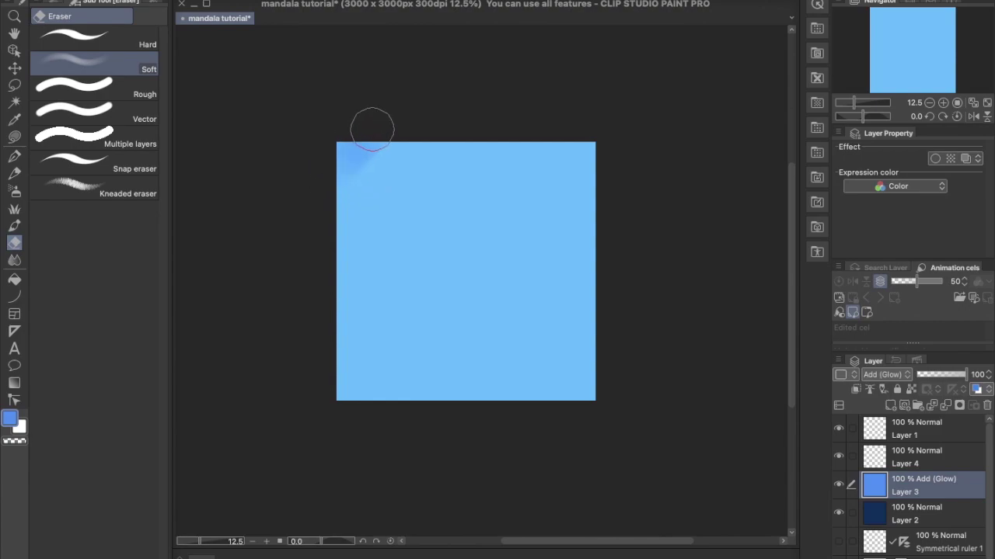
{"action": "mouse_move", "coordinate": [354, 230]}
{"action": "left_mouse_down"}
{"action": "mouse_move", "coordinate": [350, 248]}
{"action": "mouse_move", "coordinate": [366, 195]}
{"action": "mouse_move", "coordinate": [377, 261]}
{"action": "mouse_move", "coordinate": [350, 348]}
{"action": "mouse_move", "coordinate": [355, 399]}
{"action": "mouse_move", "coordinate": [399, 388]}
{"action": "mouse_move", "coordinate": [455, 399]}
{"action": "mouse_move", "coordinate": [521, 392]}
{"action": "mouse_move", "coordinate": [581, 350]}
{"action": "mouse_move", "coordinate": [552, 295]}
{"action": "mouse_move", "coordinate": [533, 216]}
{"action": "mouse_move", "coordinate": [439, 279]}
{"action": "mouse_move", "coordinate": [433, 266]}
{"action": "mouse_move", "coordinate": [388, 282]}
{"action": "mouse_move", "coordinate": [400, 199]}
{"action": "mouse_move", "coordinate": [477, 92]}
{"action": "left_mouse_up"}
{"action": "mouse_move", "coordinate": [477, 172]}
{"action": "left_mouse_down"}
{"action": "mouse_move", "coordinate": [465, 200]}
{"action": "mouse_move", "coordinate": [575, 198]}
{"action": "mouse_move", "coordinate": [568, 230]}
{"action": "mouse_move", "coordinate": [585, 290]}
{"action": "left_mouse_up"}
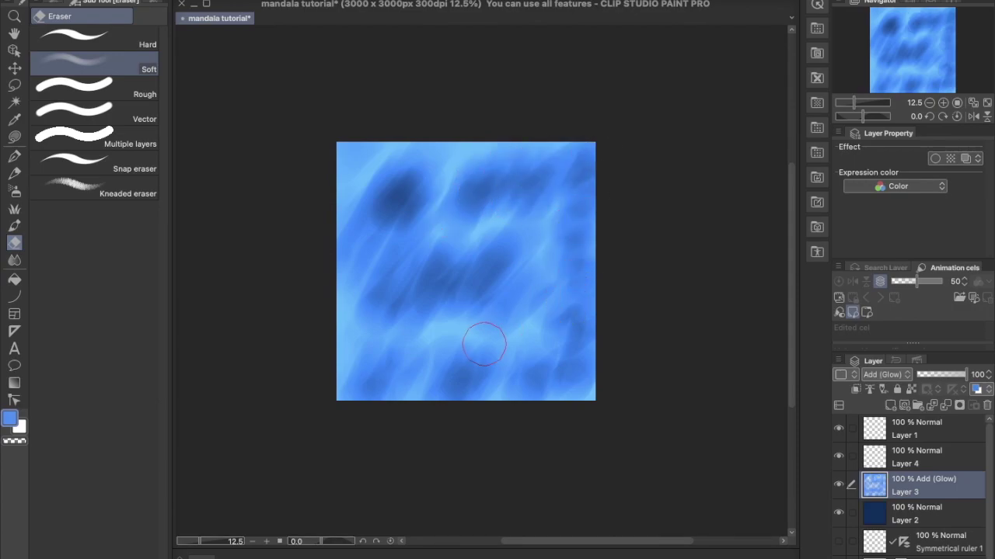
{"action": "mouse_move", "coordinate": [466, 328]}
{"action": "left_mouse_down"}
{"action": "mouse_move", "coordinate": [415, 352]}
{"action": "mouse_move", "coordinate": [411, 326]}
{"action": "mouse_move", "coordinate": [313, 303]}
{"action": "left_mouse_up"}
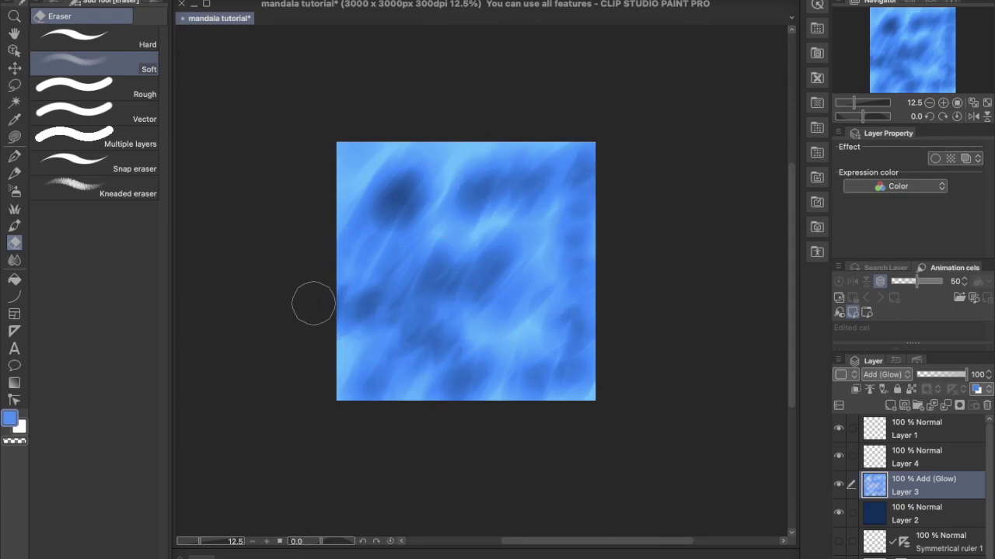
{"action": "left_click_drag", "start_coordinate": [369, 135], "coordinate": [362, 162]}
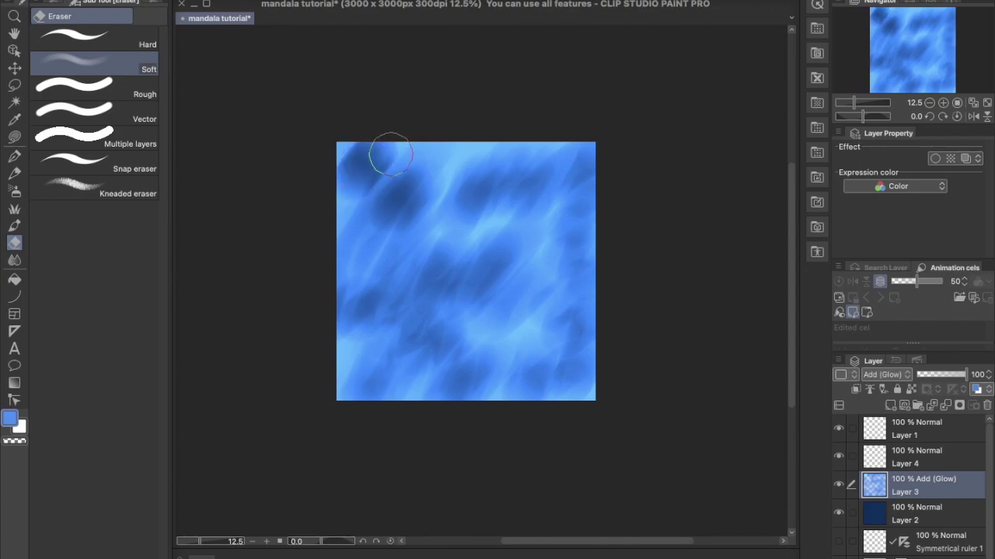
{"action": "mouse_move", "coordinate": [336, 343]}
{"action": "left_mouse_down"}
{"action": "mouse_move", "coordinate": [339, 390]}
{"action": "mouse_move", "coordinate": [334, 206]}
{"action": "left_mouse_up"}
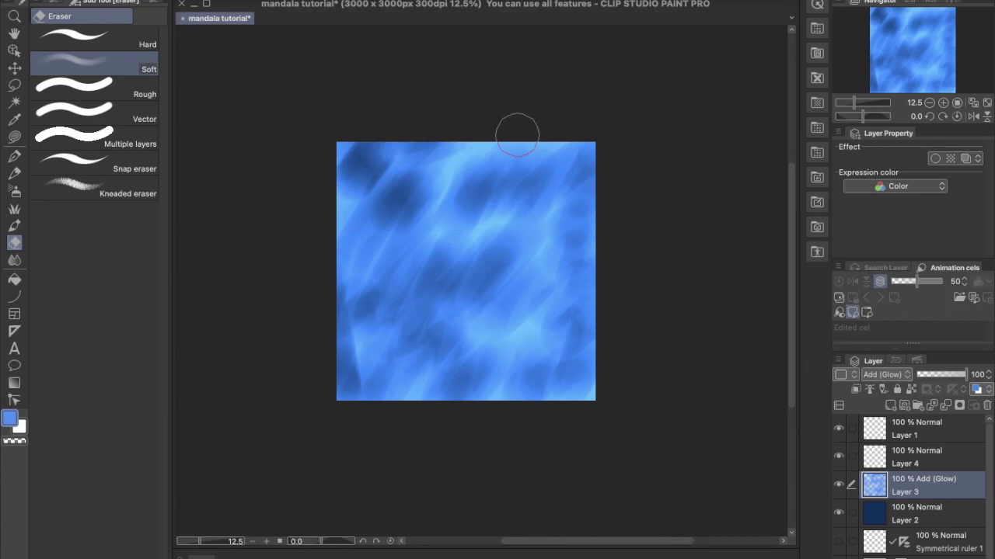
{"action": "left_click_drag", "start_coordinate": [551, 131], "coordinate": [547, 200]}
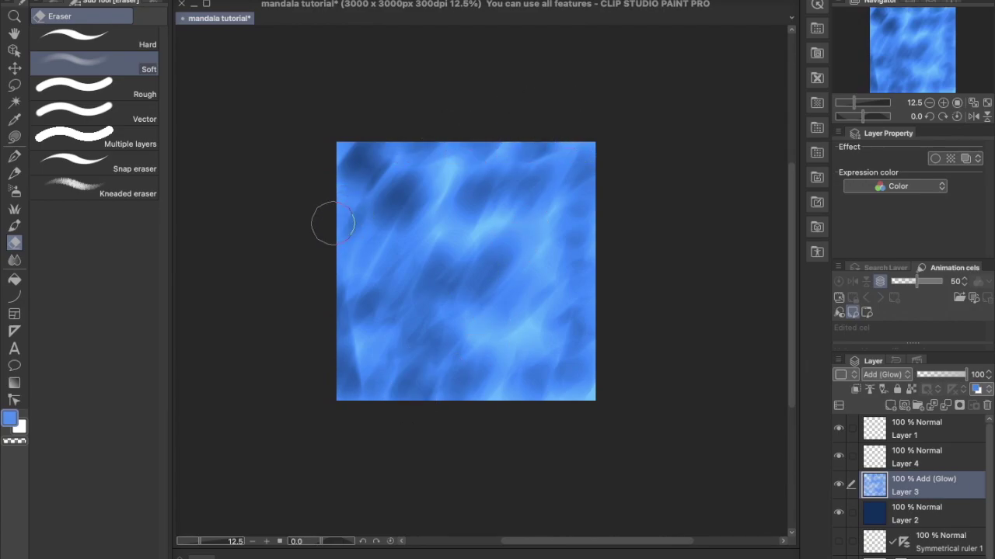
{"action": "mouse_move", "coordinate": [495, 235]}
{"action": "left_mouse_down"}
{"action": "mouse_move", "coordinate": [473, 215]}
{"action": "mouse_move", "coordinate": [488, 311]}
{"action": "mouse_move", "coordinate": [526, 284]}
{"action": "mouse_move", "coordinate": [558, 330]}
{"action": "mouse_move", "coordinate": [507, 362]}
{"action": "mouse_move", "coordinate": [476, 294]}
{"action": "left_mouse_up"}
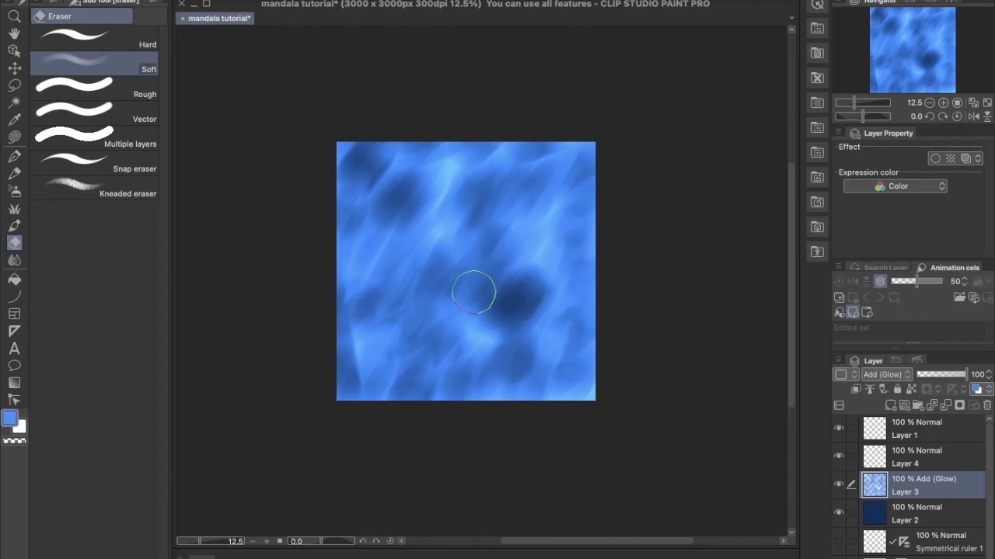
{"action": "mouse_move", "coordinate": [428, 260]}
{"action": "left_mouse_down"}
{"action": "mouse_move", "coordinate": [413, 222]}
{"action": "mouse_move", "coordinate": [419, 229]}
{"action": "left_mouse_up"}
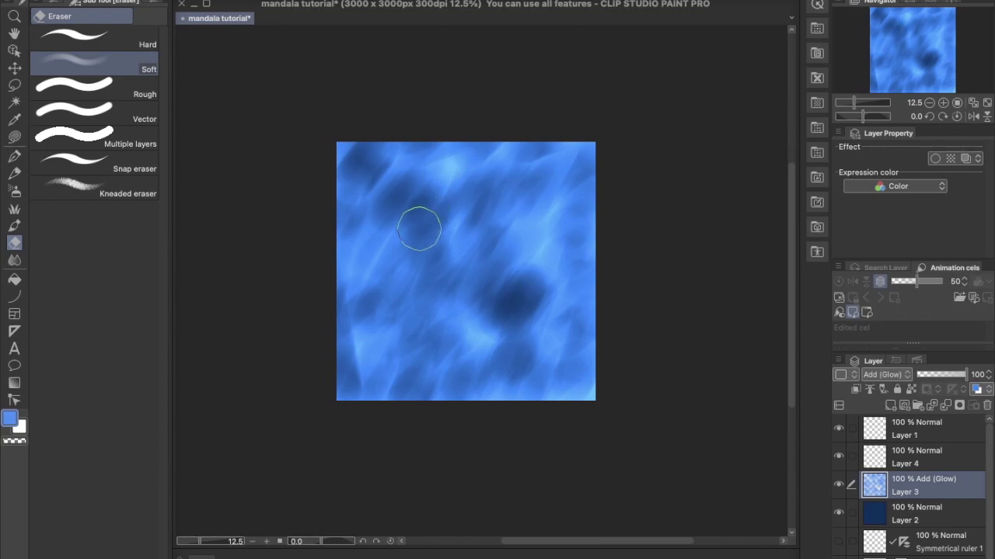
{"action": "mouse_move", "coordinate": [533, 268]}
{"action": "left_mouse_down"}
{"action": "mouse_move", "coordinate": [568, 184]}
{"action": "mouse_move", "coordinate": [542, 193]}
{"action": "mouse_move", "coordinate": [554, 180]}
{"action": "mouse_move", "coordinate": [522, 185]}
{"action": "left_mouse_up"}
{"action": "mouse_move", "coordinate": [439, 190]}
{"action": "left_mouse_down"}
{"action": "mouse_move", "coordinate": [435, 176]}
{"action": "mouse_move", "coordinate": [390, 240]}
{"action": "mouse_move", "coordinate": [378, 212]}
{"action": "mouse_move", "coordinate": [381, 225]}
{"action": "left_mouse_up"}
{"action": "mouse_move", "coordinate": [407, 314]}
{"action": "left_mouse_down"}
{"action": "mouse_move", "coordinate": [404, 399]}
{"action": "mouse_move", "coordinate": [466, 354]}
{"action": "left_mouse_up"}
{"action": "mouse_move", "coordinate": [546, 398]}
{"action": "left_mouse_down"}
{"action": "mouse_move", "coordinate": [485, 384]}
{"action": "mouse_move", "coordinate": [462, 413]}
{"action": "mouse_move", "coordinate": [352, 394]}
{"action": "left_mouse_up"}
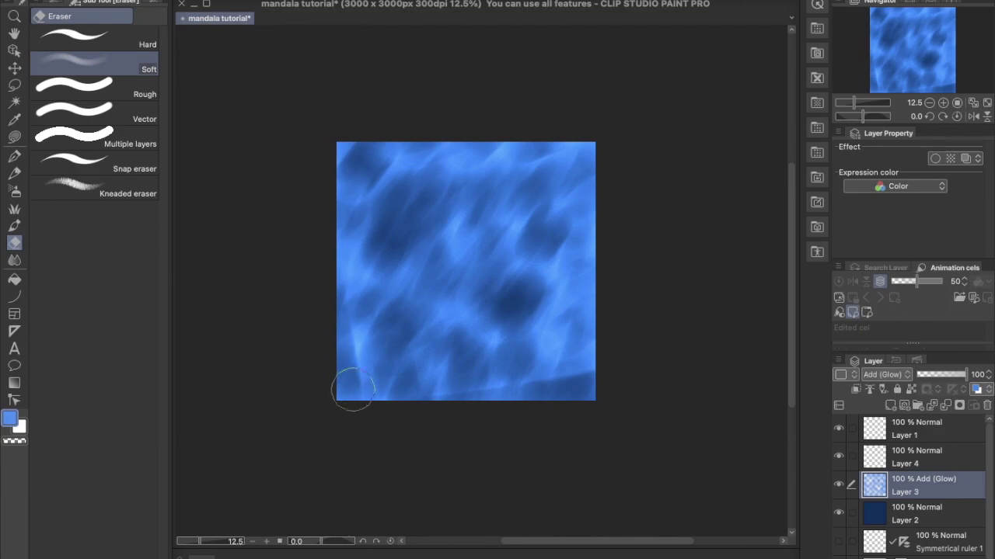
Erase soft patches in the upper-right and lower-left corners of Layer 3 and make Layer 4 active
{"action": "mouse_move", "coordinate": [571, 146]}
{"action": "left_mouse_down"}
{"action": "mouse_move", "coordinate": [584, 142]}
{"action": "mouse_move", "coordinate": [590, 174]}
{"action": "left_mouse_up"}
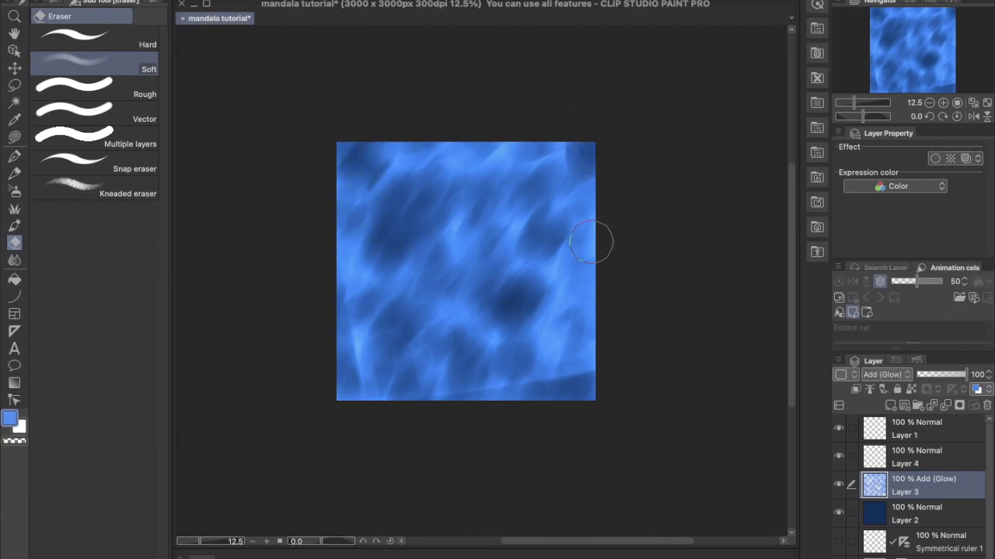
{"action": "mouse_move", "coordinate": [324, 356]}
{"action": "left_mouse_down"}
{"action": "mouse_move", "coordinate": [404, 358]}
{"action": "mouse_move", "coordinate": [375, 398]}
{"action": "left_mouse_up"}
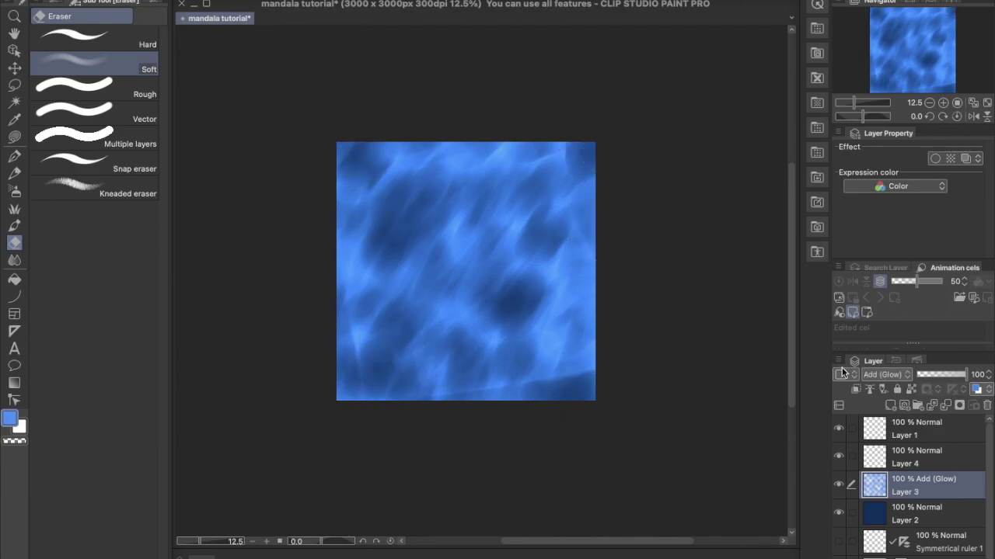
{"action": "left_click", "coordinate": [897, 459]}
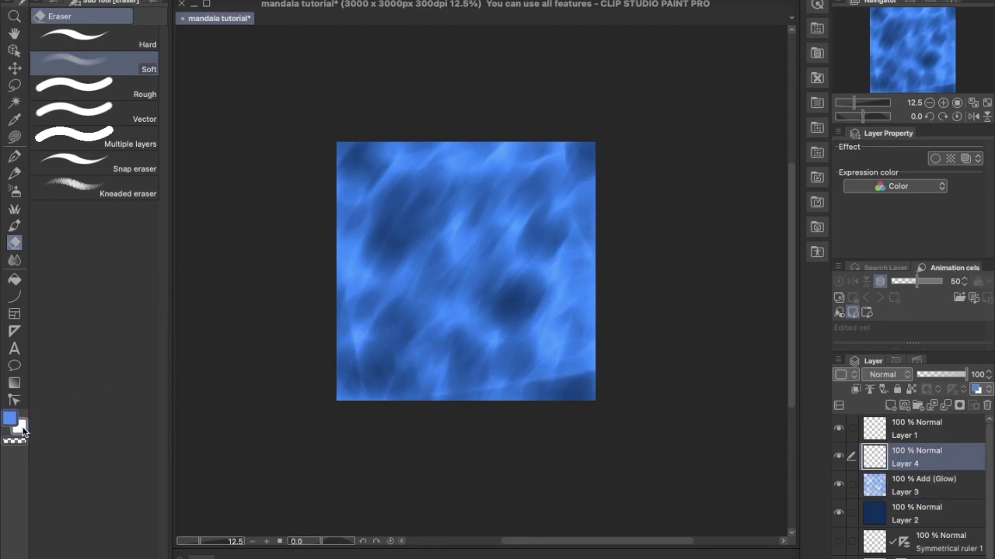
Try speckling Layer 4 in white with the Spray airbrush at size 700 and with the Tone scraping airbrush
{"action": "left_click", "coordinate": [14, 192]}
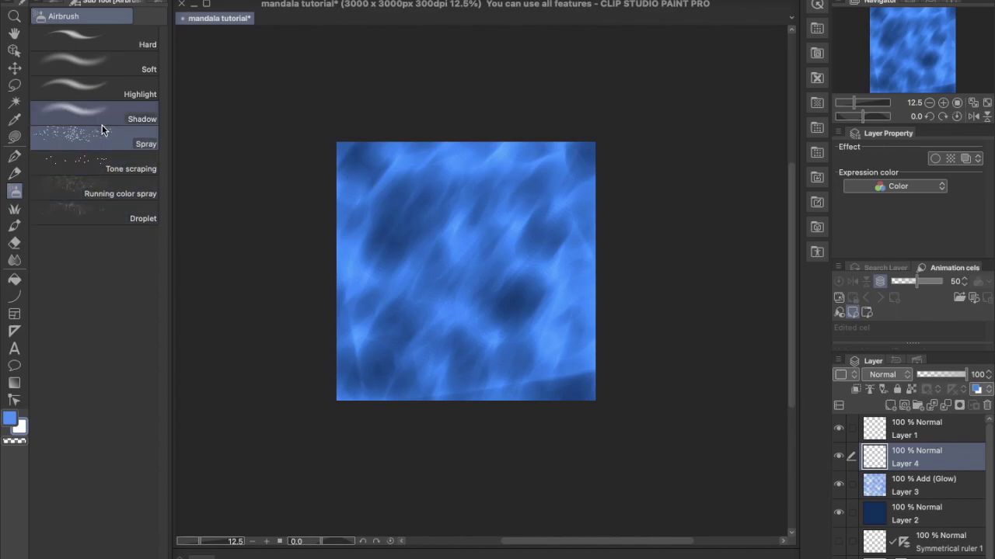
{"action": "left_click", "coordinate": [52, 4]}
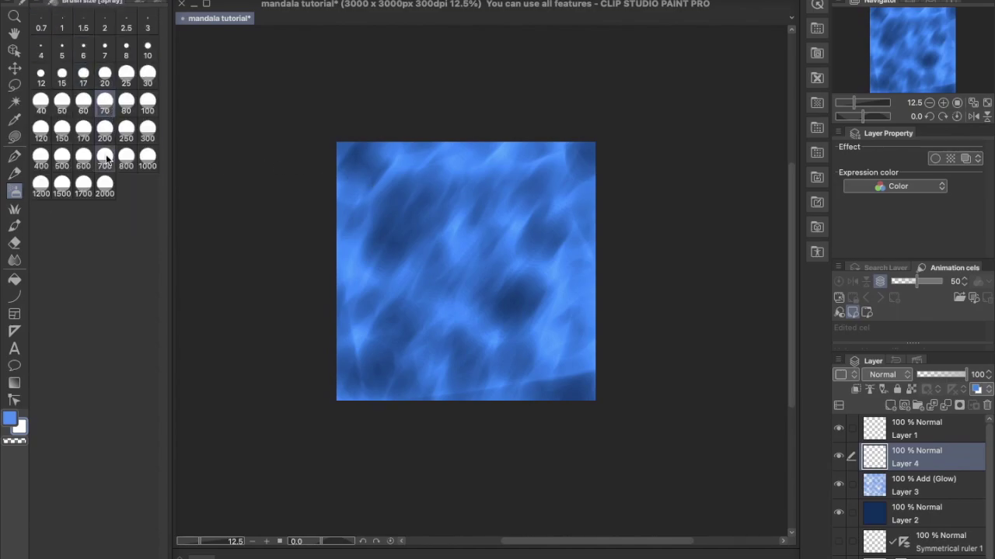
{"action": "mouse_move", "coordinate": [367, 159]}
{"action": "left_mouse_down"}
{"action": "mouse_move", "coordinate": [379, 221]}
{"action": "mouse_move", "coordinate": [354, 387]}
{"action": "mouse_move", "coordinate": [385, 231]}
{"action": "mouse_move", "coordinate": [426, 121]}
{"action": "mouse_move", "coordinate": [420, 348]}
{"action": "mouse_move", "coordinate": [462, 179]}
{"action": "mouse_move", "coordinate": [517, 360]}
{"action": "left_mouse_up"}
{"action": "key", "text": "ctrl+z"}
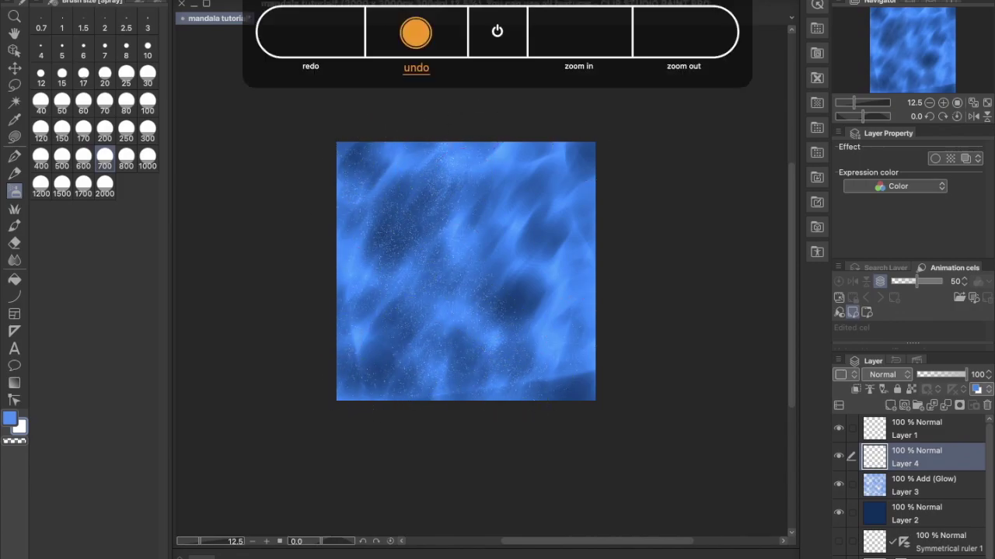
{"action": "left_click", "coordinate": [138, 4]}
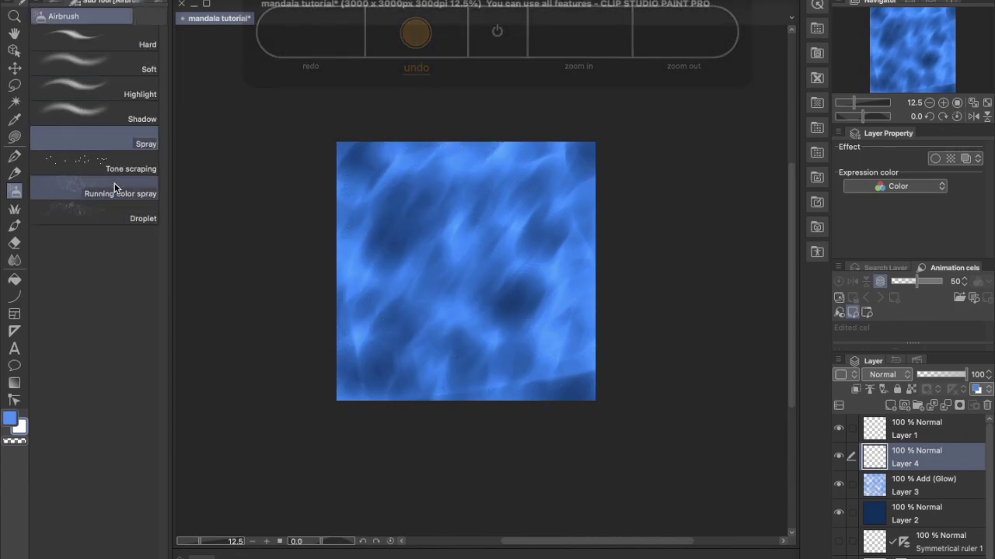
{"action": "left_click", "coordinate": [104, 166]}
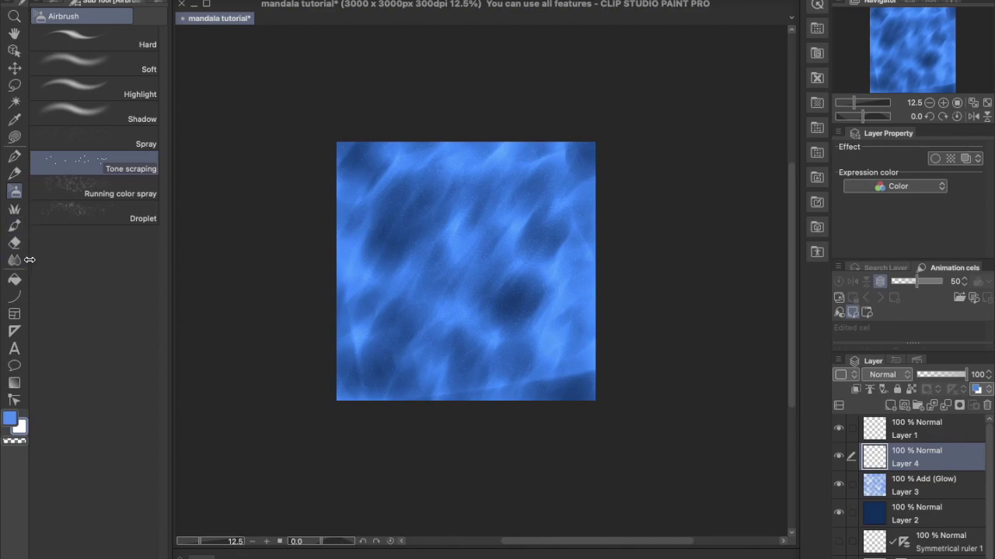
Scatter small white stars over all of Layer 4 with the Sparkle A effect decoration brush
{"action": "left_click", "coordinate": [14, 208]}
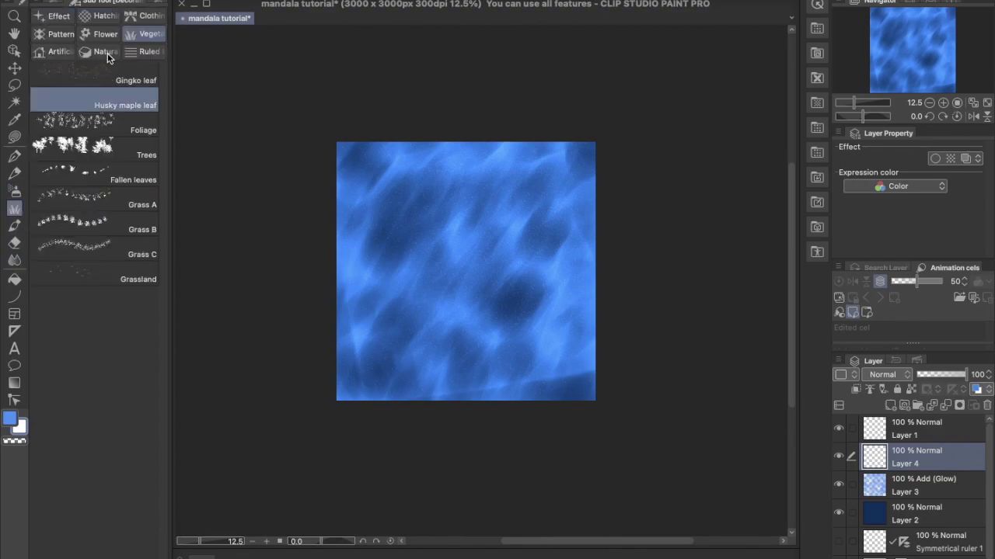
{"action": "left_click", "coordinate": [54, 15]}
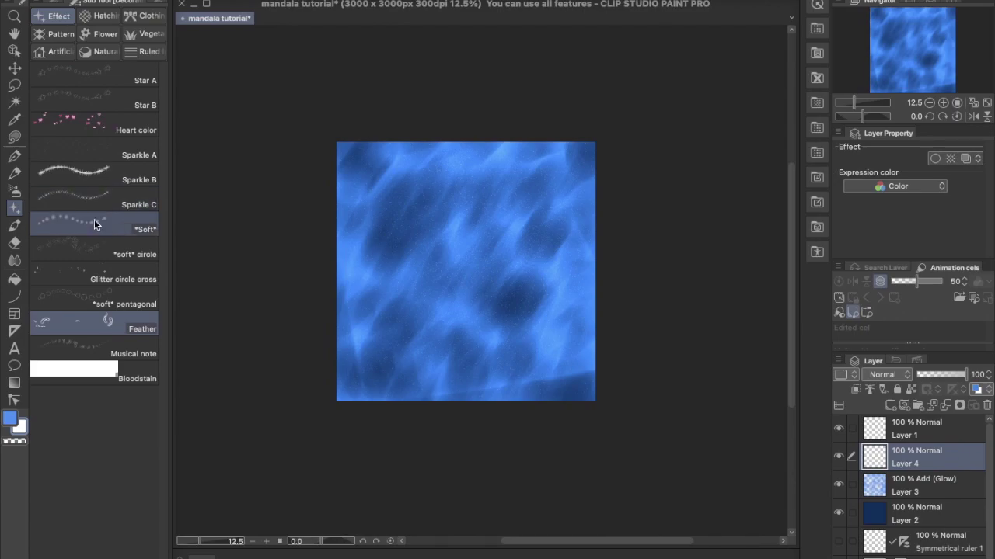
{"action": "left_click", "coordinate": [118, 154]}
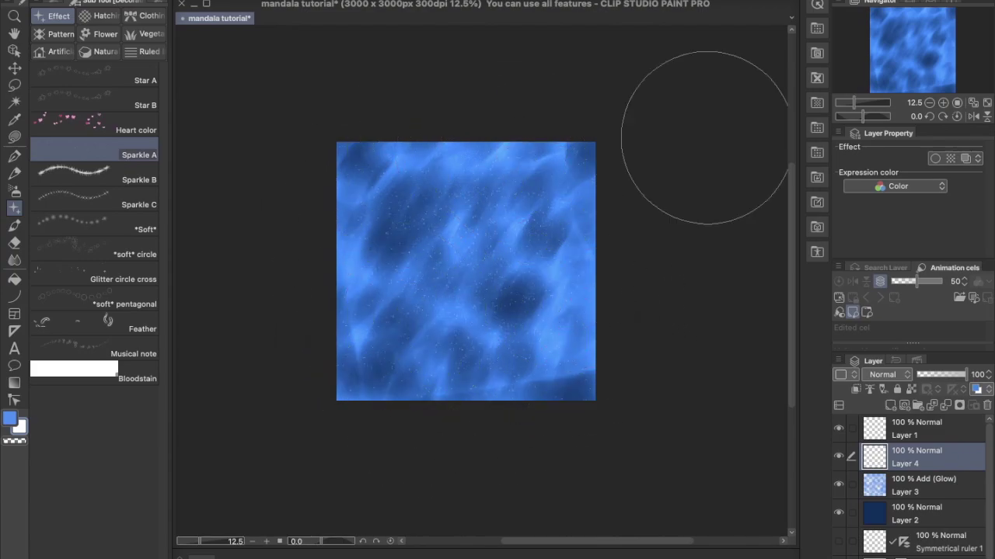
{"action": "key", "text": "ctrl+plus"}
{"action": "key", "text": "ctrl+plus"}
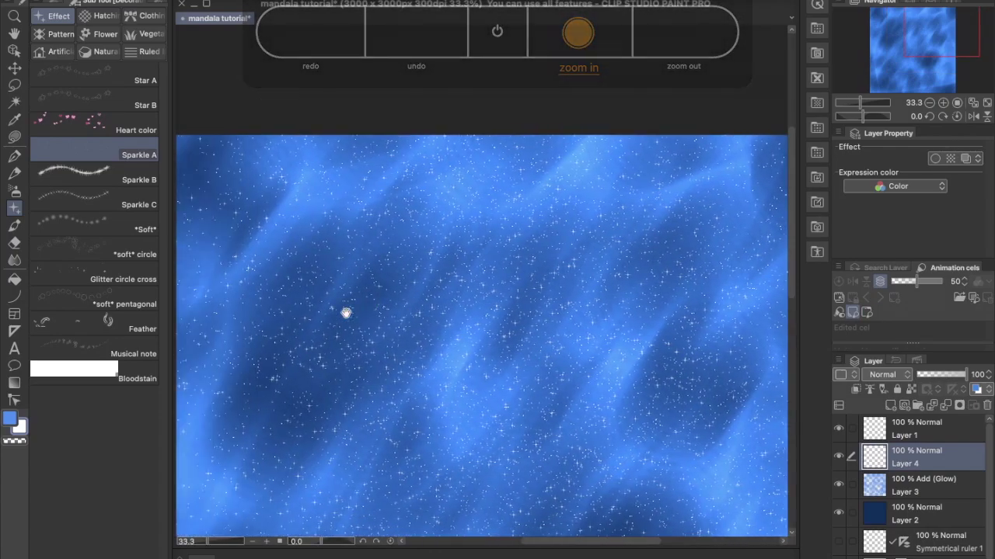
{"action": "scroll", "coordinate": [482, 292], "scroll_direction": "down", "scroll_amount": 3}
{"action": "scroll", "coordinate": [482, 292], "scroll_direction": "left", "scroll_amount": 4}
{"action": "key", "text": "ctrl+minus"}
{"action": "key", "text": "ctrl+minus"}
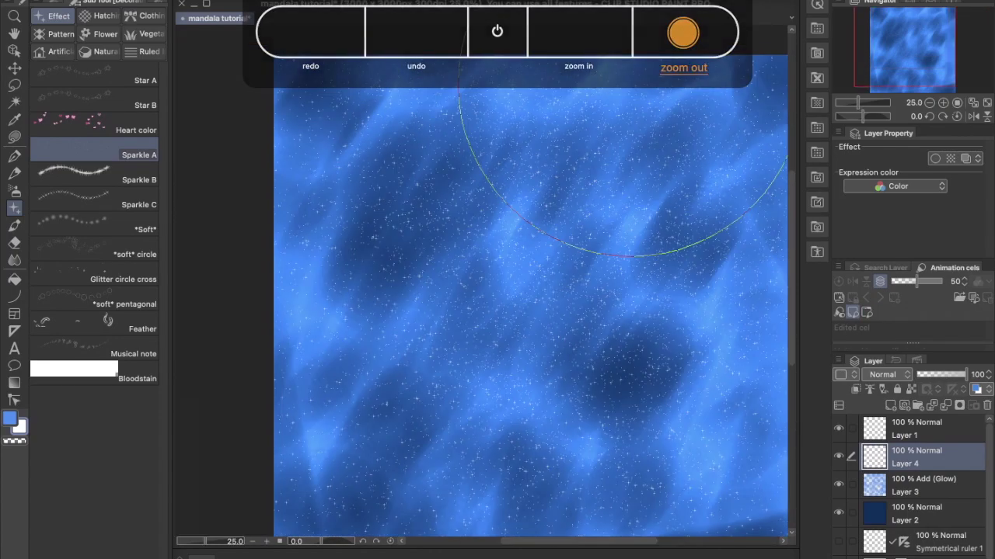
{"action": "scroll", "coordinate": [589, 176], "scroll_direction": "right", "scroll_amount": 3}
{"action": "scroll", "coordinate": [589, 176], "scroll_direction": "up", "scroll_amount": 2}
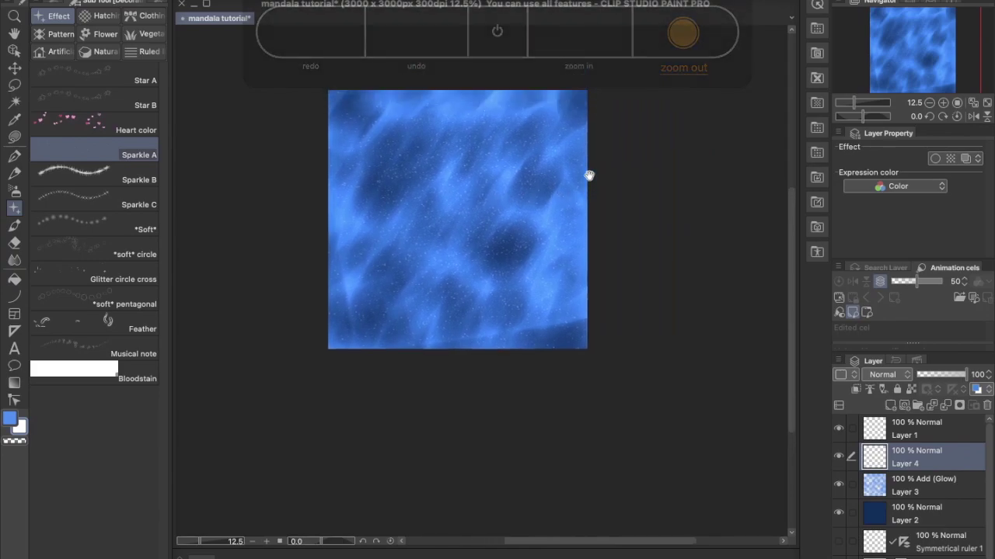
Fill Layer 1 with black (000000) and show the symmetrical ruler layer again
{"action": "left_click", "coordinate": [876, 433]}
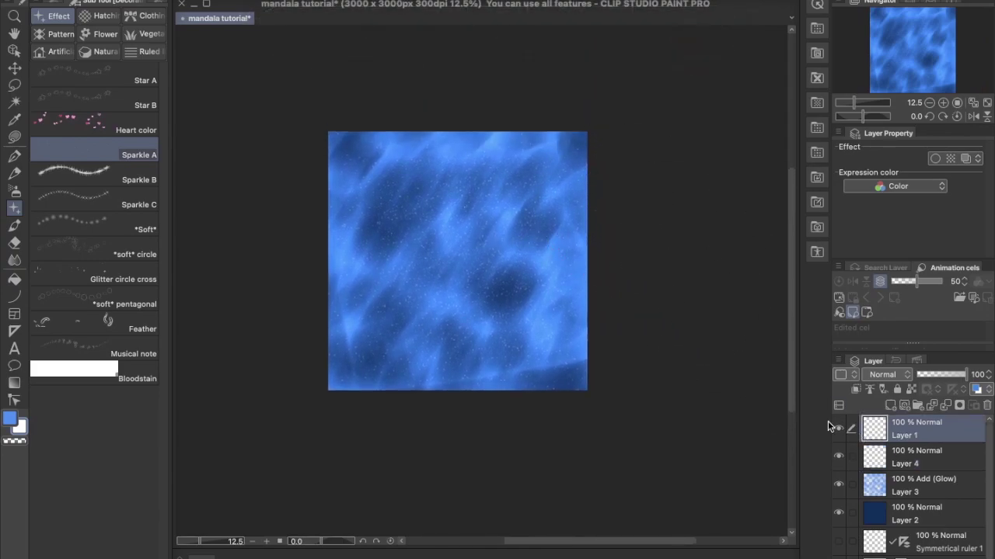
{"action": "left_click", "coordinate": [12, 421]}
{"action": "left_click", "coordinate": [732, 553]}
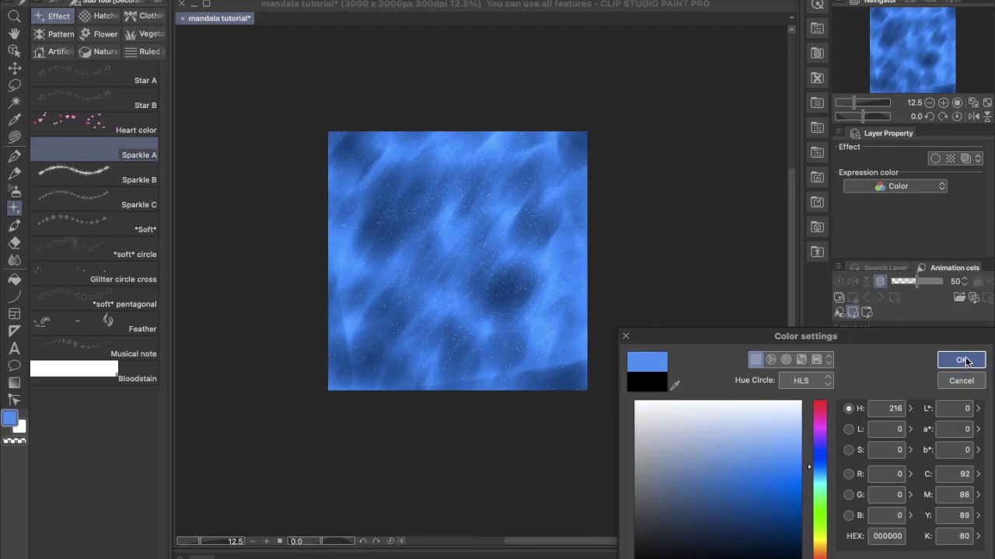
{"action": "left_click", "coordinate": [963, 362]}
{"action": "left_click", "coordinate": [14, 279]}
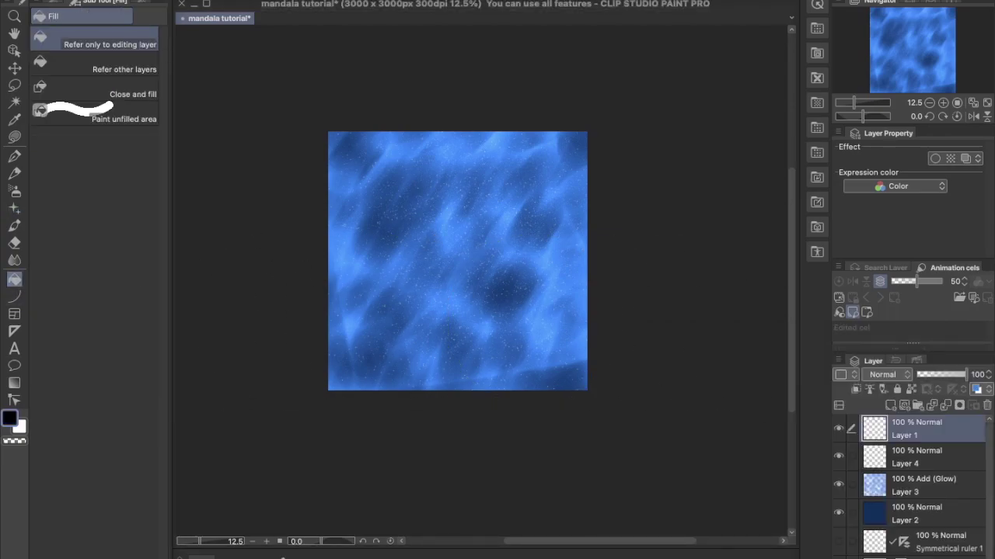
{"action": "left_click", "coordinate": [286, 518]}
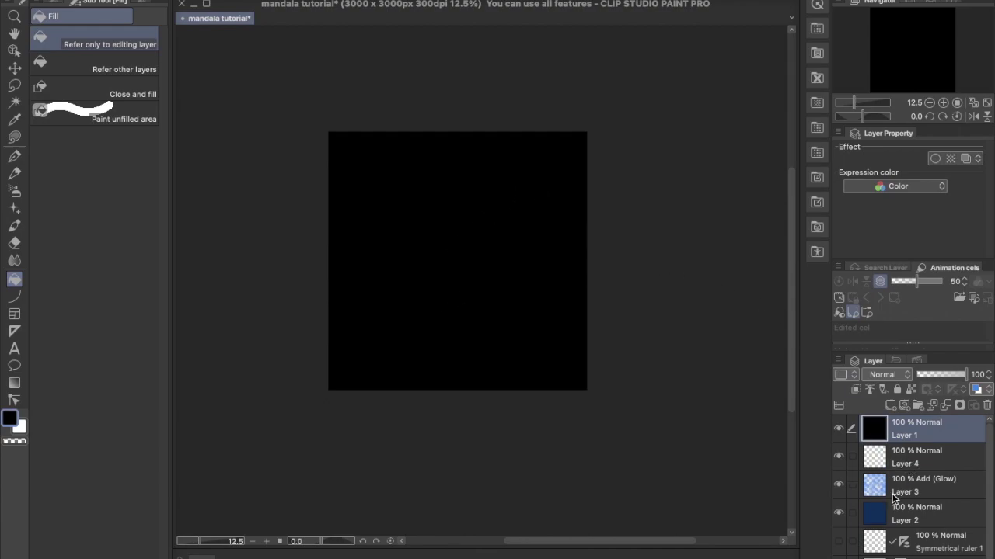
{"action": "left_click", "coordinate": [839, 541]}
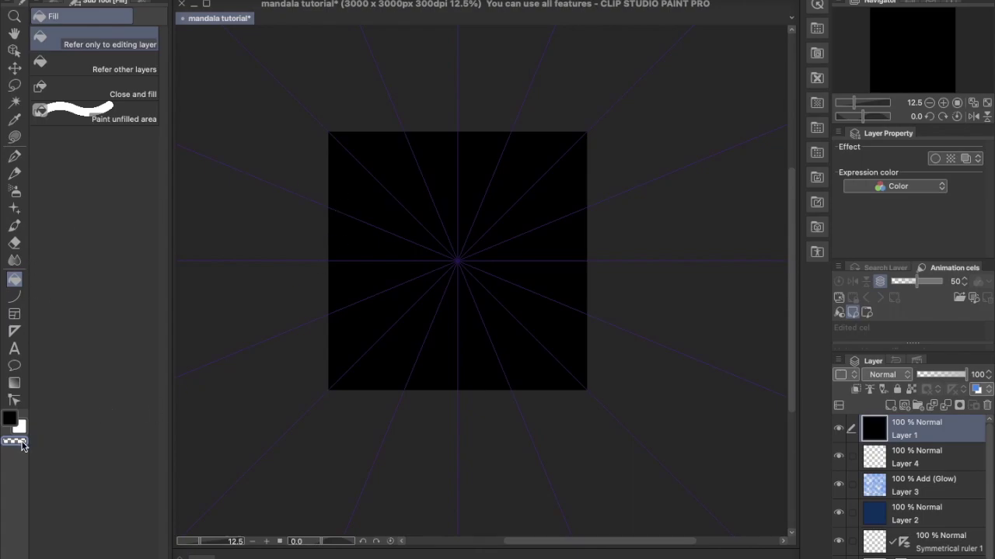
Try erasing a curved stroke through the black Layer 1 with the Hard eraser at size 200
{"action": "key", "text": "ctrl+equal"}
{"action": "key", "text": "ctrl+equal"}
{"action": "key", "text": "ctrl+minus"}
{"action": "key", "text": "ctrl+minus"}
{"action": "key", "text": "e"}
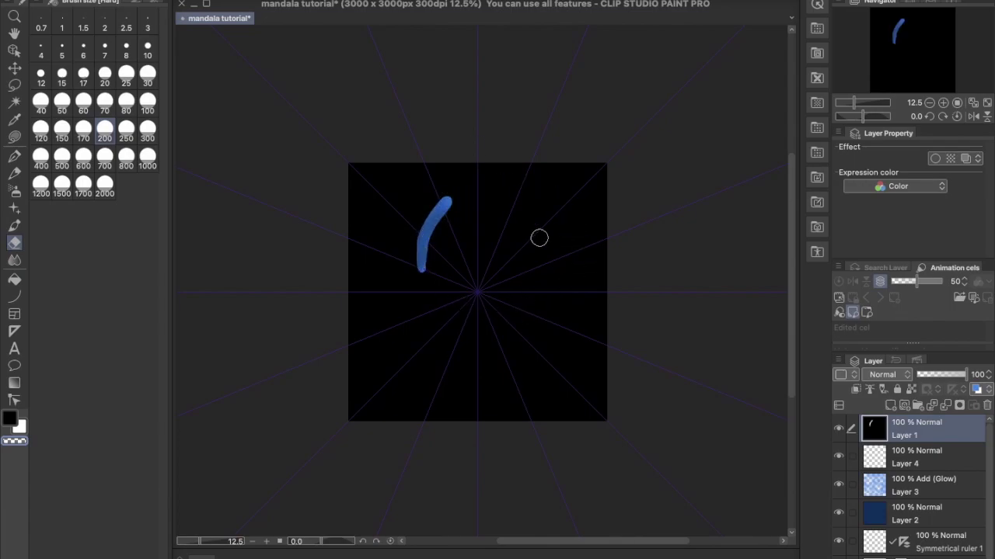
{"action": "key", "text": "ctrl+z"}
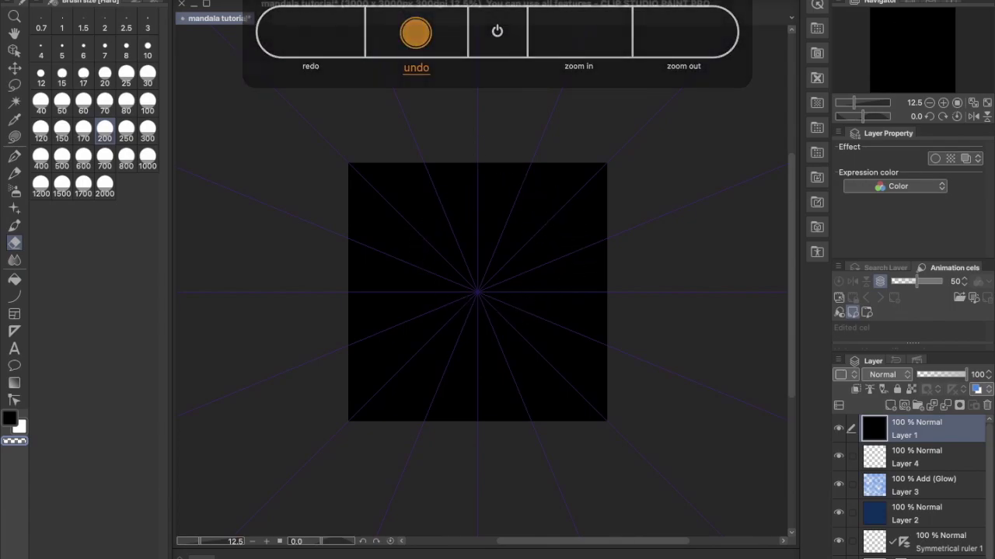
Try cutting mirrored teardrop shapes out of the black Layer 1 with a lasso fill in transparent color
{"action": "key", "text": "ctrl+plus"}
{"action": "left_click_drag", "start_coordinate": [404, 336], "coordinate": [404, 246]}
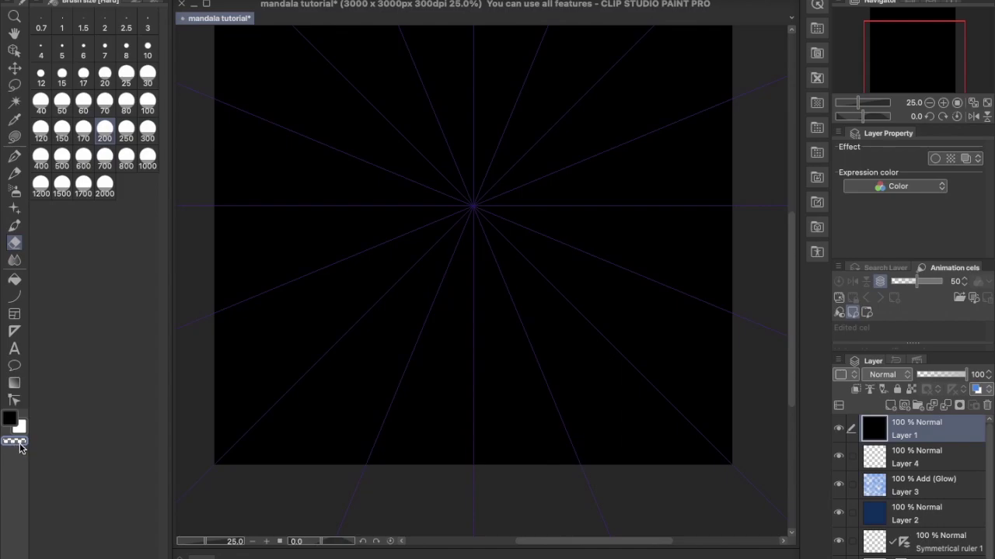
{"action": "left_click", "coordinate": [15, 139]}
{"action": "key", "text": "ctrl+plus"}
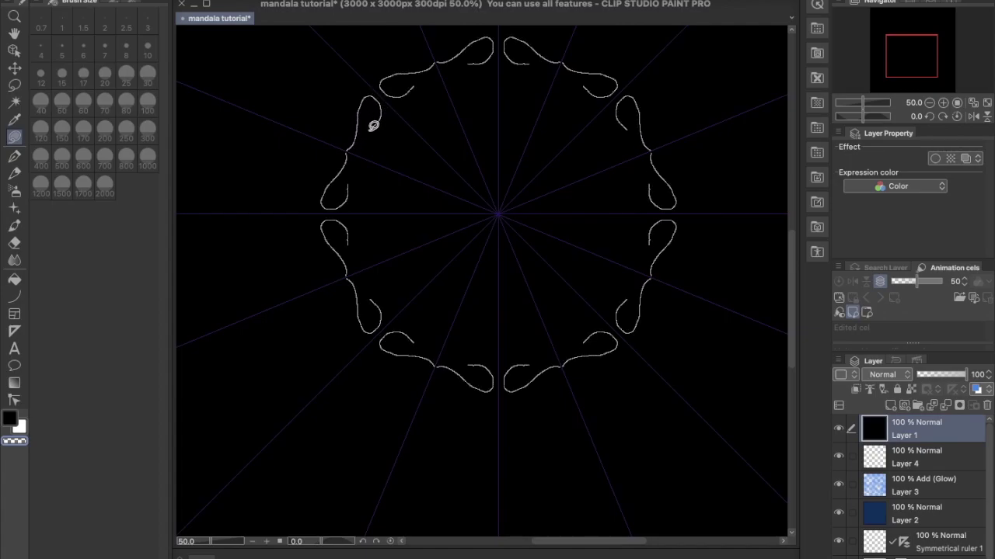
{"action": "left_click_drag", "start_coordinate": [352, 146], "coordinate": [351, 149]}
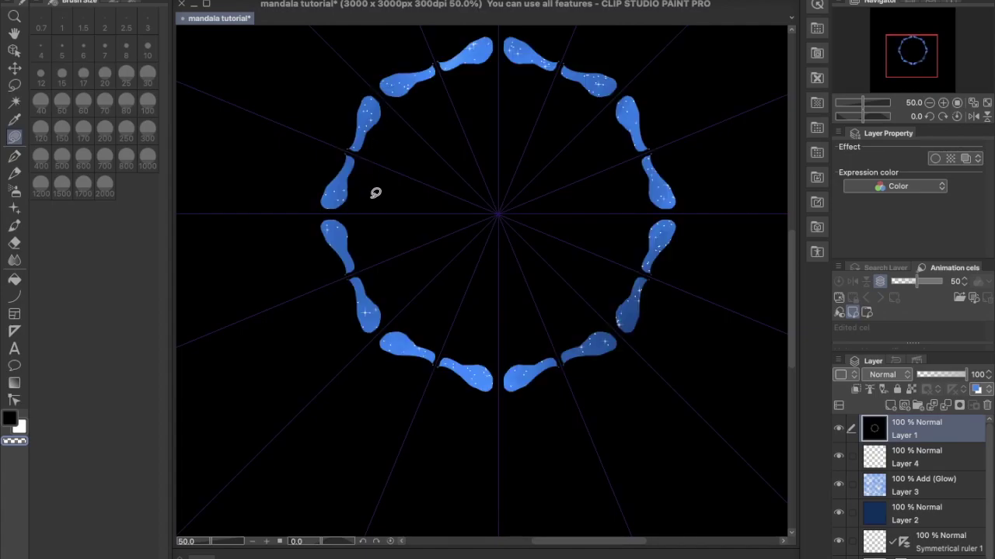
{"action": "key", "text": "ctrl+z"}
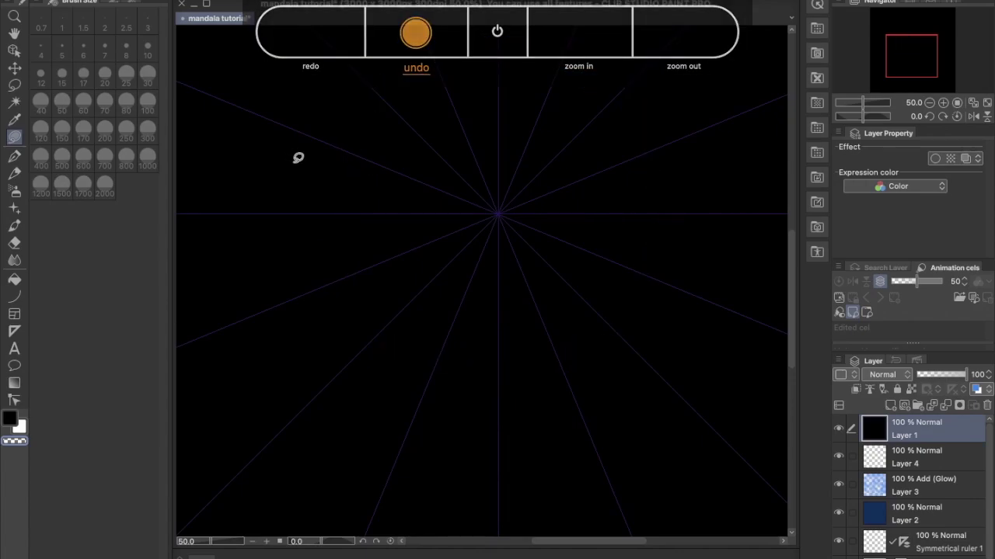
Cut a wavy ring around the center and pointed petals along its outside into Layer 1 with transparent lasso fills
{"action": "left_click_drag", "start_coordinate": [337, 210], "coordinate": [338, 160]}
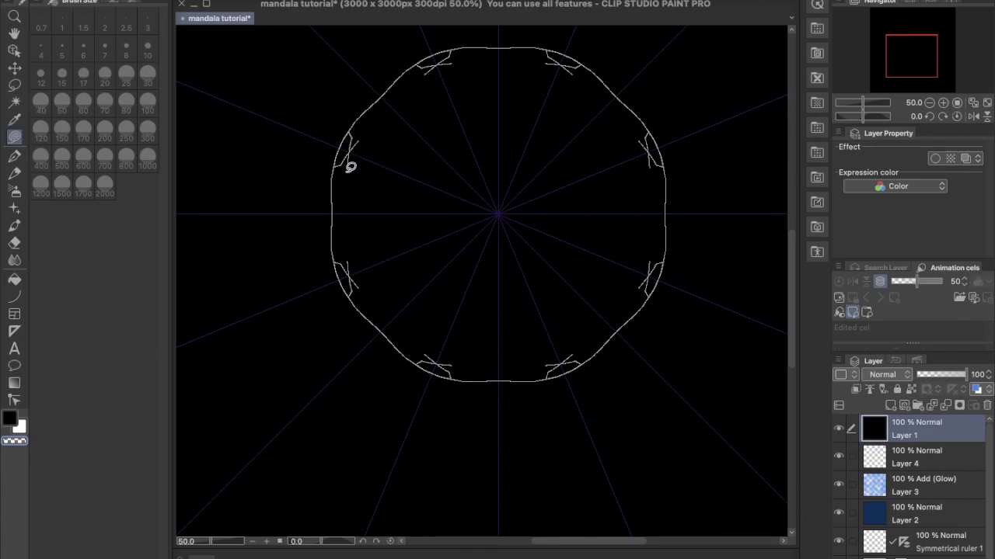
{"action": "left_click_drag", "start_coordinate": [345, 211], "coordinate": [342, 217]}
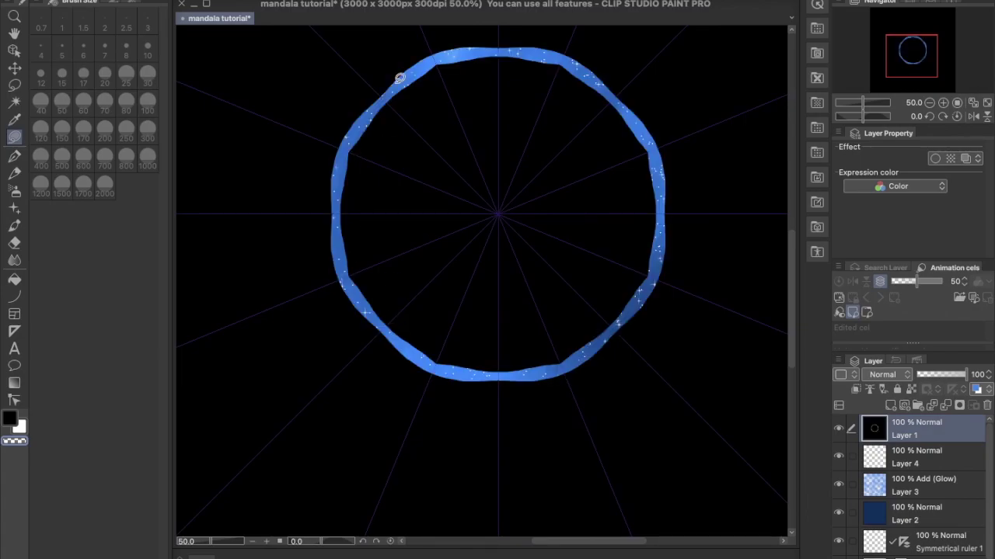
{"action": "left_click_drag", "start_coordinate": [347, 145], "coordinate": [321, 126]}
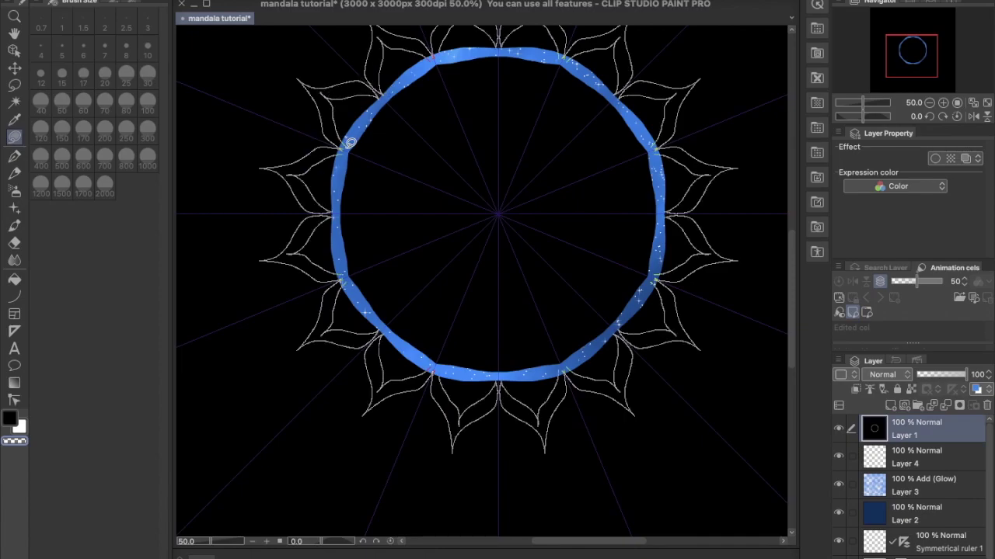
{"action": "left_click_drag", "start_coordinate": [350, 143], "coordinate": [349, 147]}
{"action": "left_click_drag", "start_coordinate": [521, 139], "coordinate": [394, 166]}
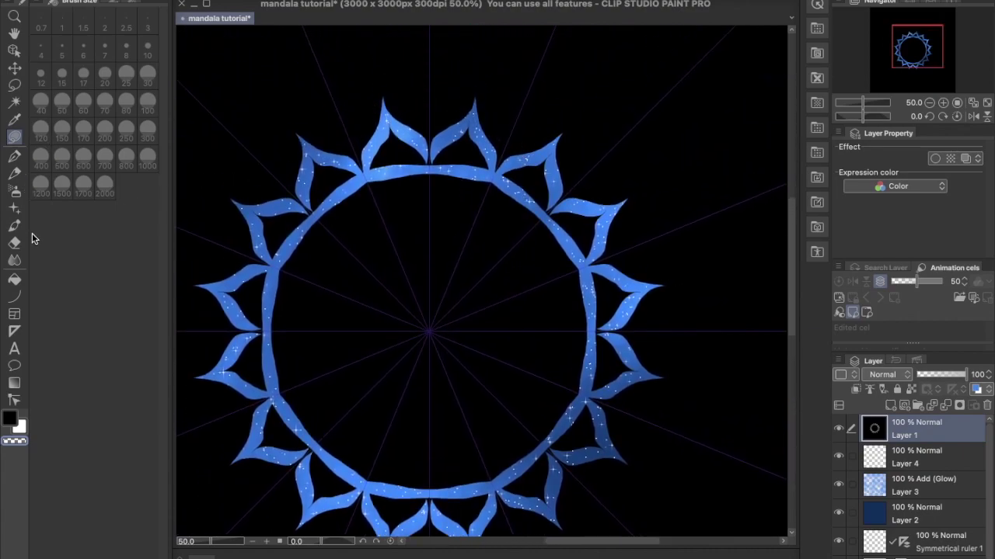
Draw an eight-lobed flower outline inside the ring with the Curve tool at size 20 in transparent color
{"action": "left_click", "coordinate": [15, 294]}
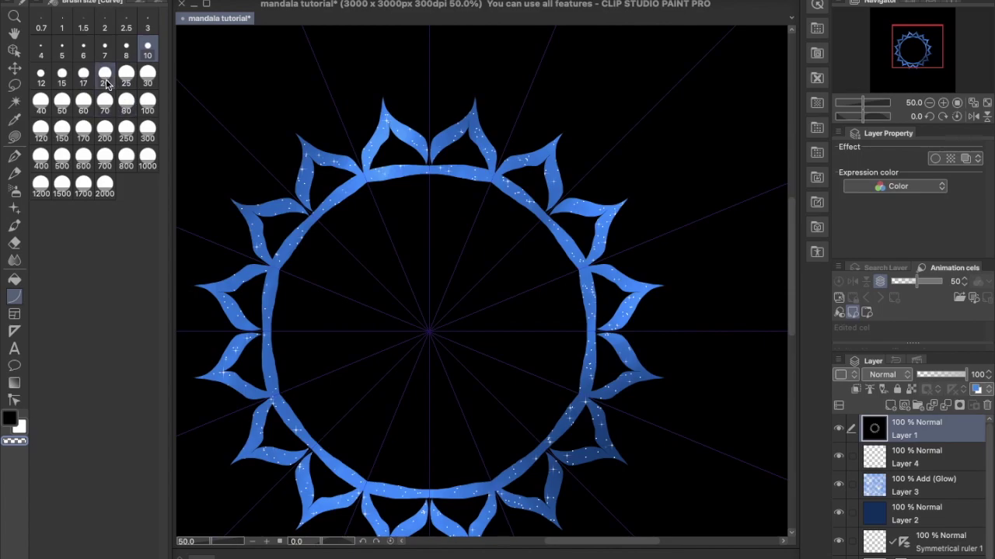
{"action": "left_click_drag", "start_coordinate": [535, 235], "coordinate": [495, 234]}
{"action": "left_click_drag", "start_coordinate": [535, 296], "coordinate": [535, 184]}
{"action": "key", "text": "super+plus"}
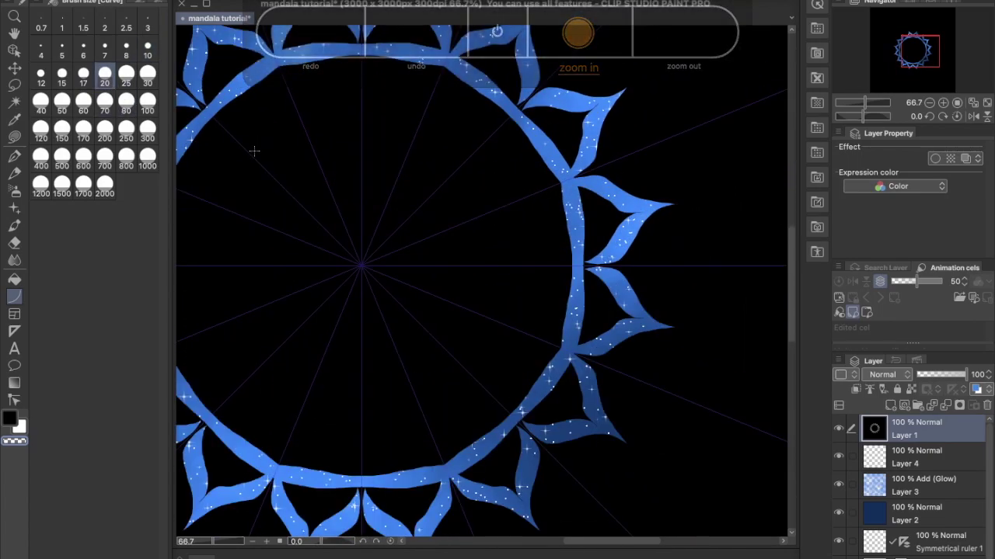
{"action": "mouse_move", "coordinate": [238, 173]}
{"action": "left_mouse_down"}
{"action": "mouse_move", "coordinate": [269, 142]}
{"action": "mouse_move", "coordinate": [285, 99]}
{"action": "left_mouse_up"}
{"action": "left_click_drag", "start_coordinate": [285, 138], "coordinate": [252, 120]}
{"action": "left_click", "coordinate": [253, 121]}
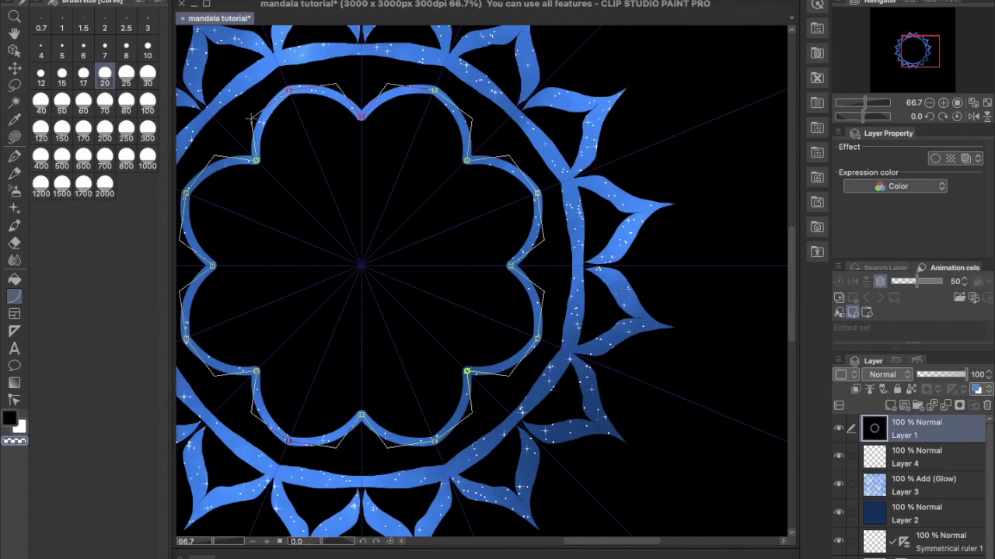
Undo the flower outline, the petals and the wavy ring on Layer 1
{"action": "key", "text": "ctrl+z"}
{"action": "key", "text": "ctrl+z"}
{"action": "key", "text": "ctrl+z"}
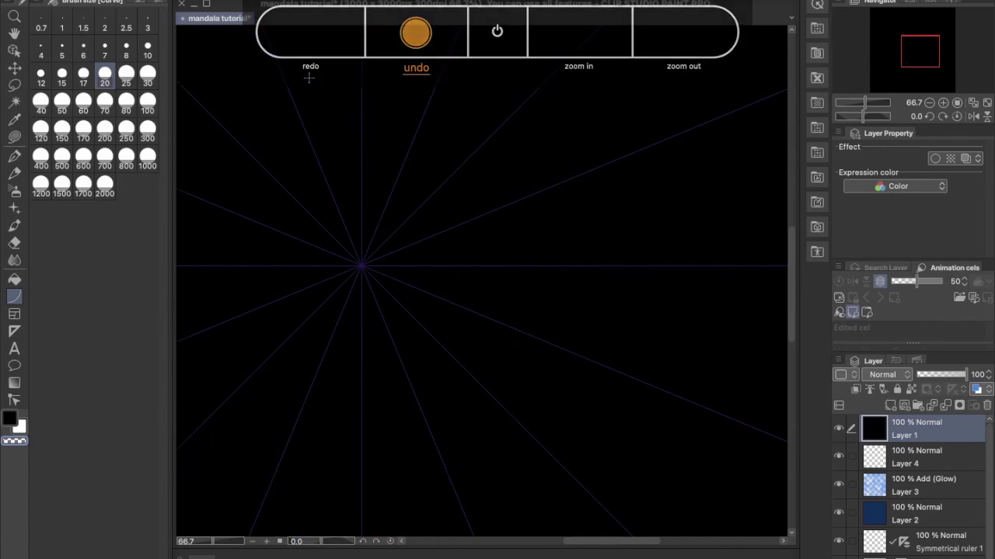
{"action": "key", "text": "ctrl+minus"}
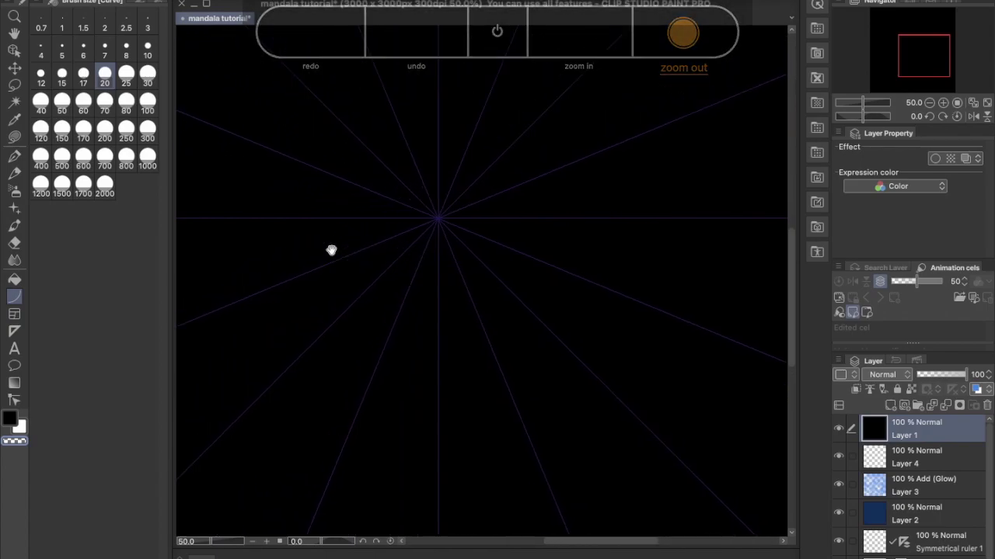
{"action": "key", "text": "ctrl+plus"}
{"action": "key", "text": "ctrl+plus"}
{"action": "key", "text": "ctrl+plus"}
{"action": "key", "text": "ctrl+plus"}
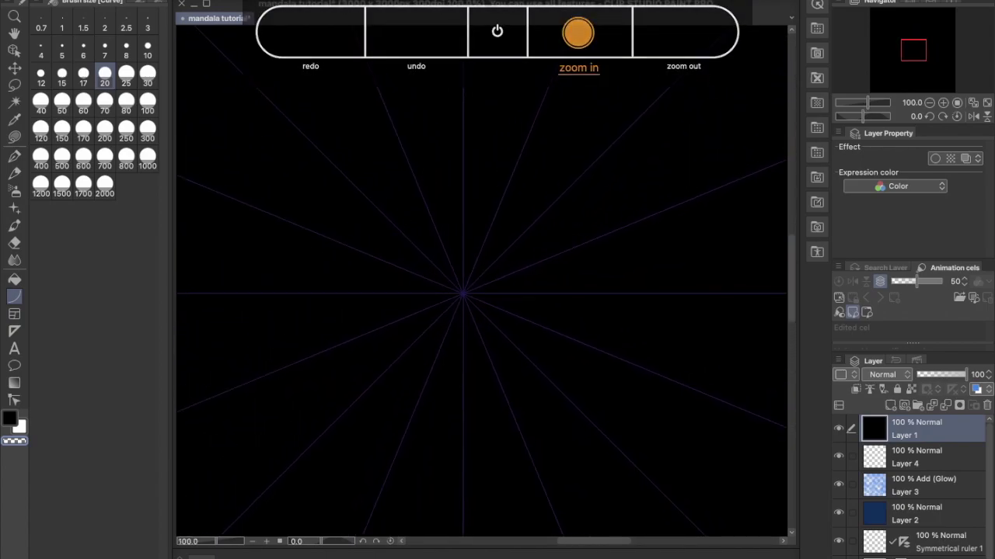
Draw a small wavy ring around the center and an eight-petaled flower outline around it on Layer 1 with transparent Curve strokes at size 20
{"action": "key", "text": "ctrl+y"}
{"action": "key", "text": "ctrl+minus"}
{"action": "key", "text": "ctrl+minus"}
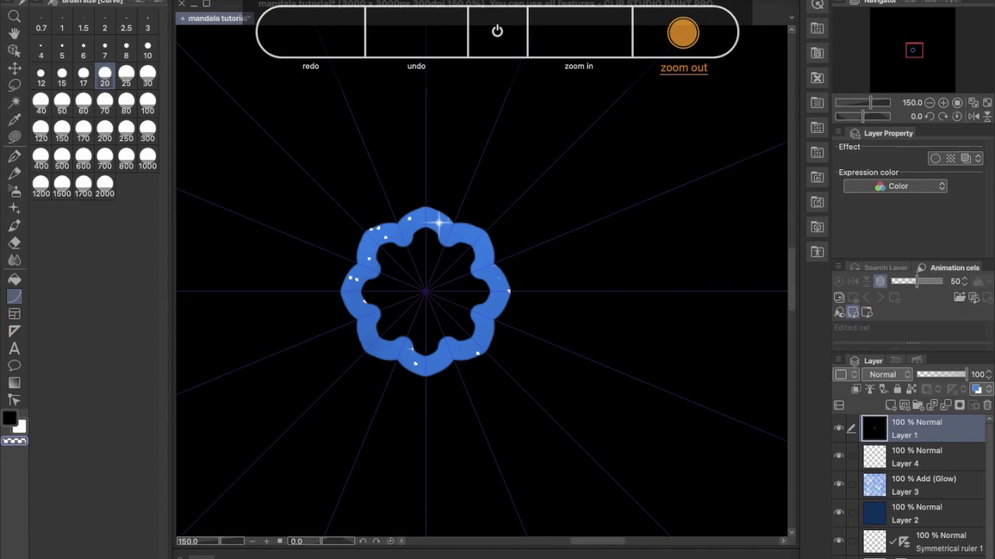
{"action": "key", "text": "ctrl+y"}
{"action": "key", "text": "ctrl+y"}
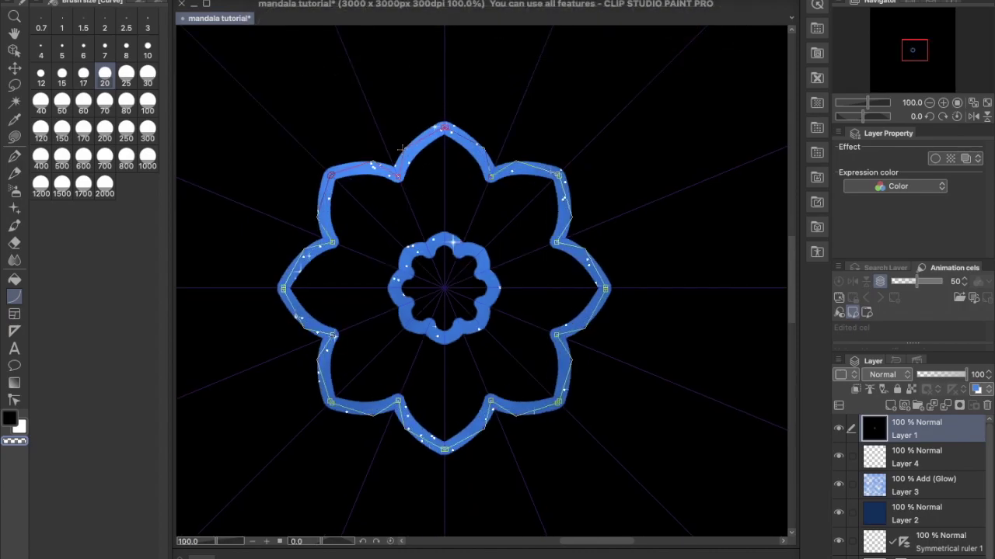
Draw a ring of small double-outlined petals around the central flower and a ring of larger double-outlined petals behind them with transparent curves
{"action": "key", "text": "ctrl+minus"}
{"action": "scroll", "coordinate": [471, 235], "scroll_direction": "up", "scroll_amount": 5}
{"action": "left_click_drag", "start_coordinate": [449, 341], "coordinate": [450, 231]}
{"action": "left_click", "coordinate": [408, 309]}
{"action": "left_click_drag", "start_coordinate": [603, 248], "coordinate": [396, 275]}
{"action": "left_click_drag", "start_coordinate": [243, 259], "coordinate": [321, 129]}
{"action": "left_click", "coordinate": [222, 181]}
{"action": "left_click_drag", "start_coordinate": [275, 268], "coordinate": [321, 174]}
{"action": "left_click", "coordinate": [265, 204]}
{"action": "left_click_drag", "start_coordinate": [303, 332], "coordinate": [407, 304]}
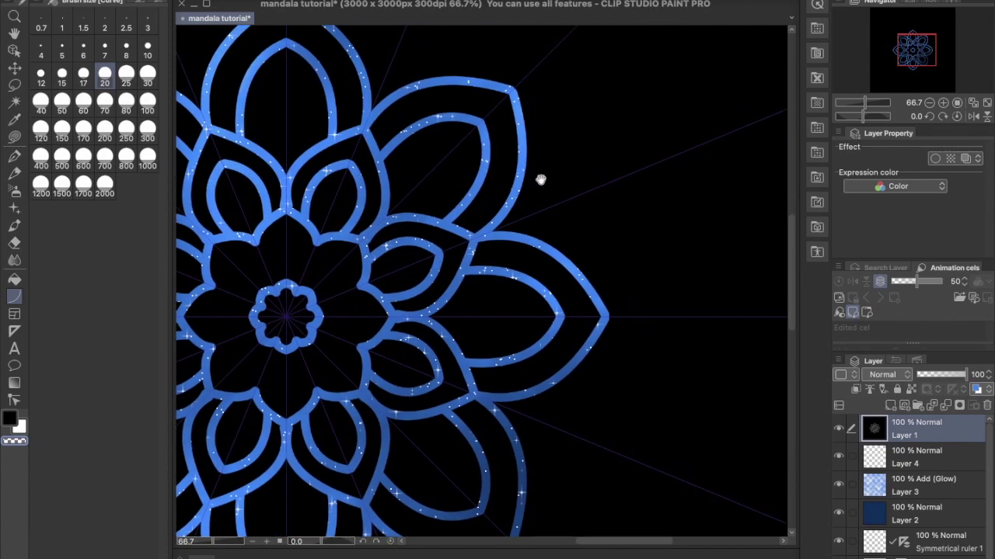
Draw concave spiked star points between and beyond the tips of the large petals with transparent curves
{"action": "left_click_drag", "start_coordinate": [541, 180], "coordinate": [704, 125]}
{"action": "key", "text": "super+minus"}
{"action": "left_click_drag", "start_coordinate": [481, 195], "coordinate": [482, 373]}
{"action": "left_click_drag", "start_coordinate": [343, 269], "coordinate": [355, 196]}
{"action": "left_click", "coordinate": [347, 232]}
{"action": "left_click_drag", "start_coordinate": [394, 229], "coordinate": [458, 118]}
{"action": "left_click", "coordinate": [431, 194]}
Draw large double-outlined pointed petals between the star spikes with transparent curves
{"action": "mouse_move", "coordinate": [718, 250]}
{"action": "left_mouse_down"}
{"action": "mouse_move", "coordinate": [608, 208]}
{"action": "mouse_move", "coordinate": [552, 298]}
{"action": "left_mouse_up"}
{"action": "left_click_drag", "start_coordinate": [468, 289], "coordinate": [436, 154]}
{"action": "left_click", "coordinate": [498, 209]}
{"action": "left_click_drag", "start_coordinate": [328, 243], "coordinate": [459, 290]}
{"action": "left_click", "coordinate": [325, 140]}
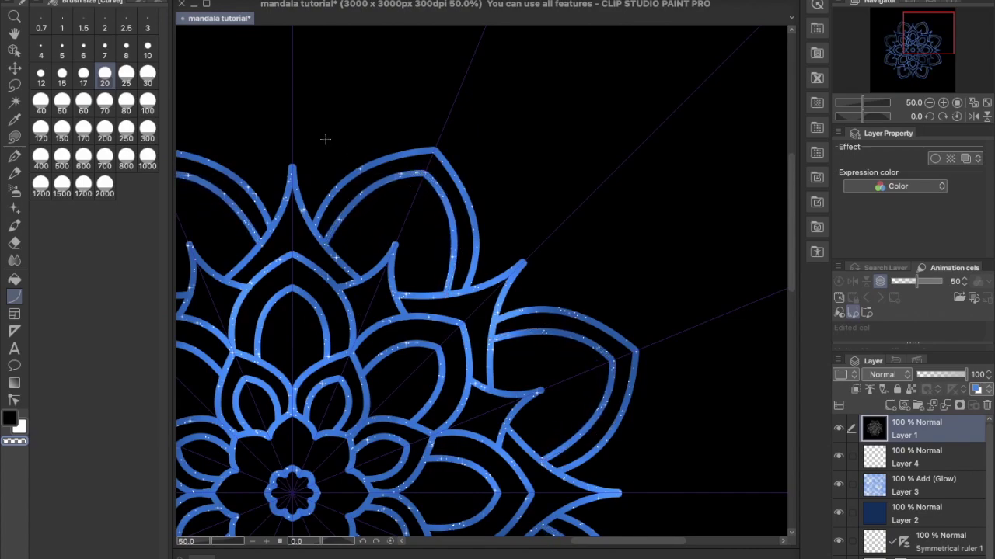
Draw an outermost ring of rounded double-outlined petals between the large pointed petals with transparent curves
{"action": "scroll", "coordinate": [325, 139], "scroll_direction": "up", "scroll_amount": 3}
{"action": "left_click_drag", "start_coordinate": [320, 275], "coordinate": [461, 275]}
{"action": "left_click", "coordinate": [389, 133]}
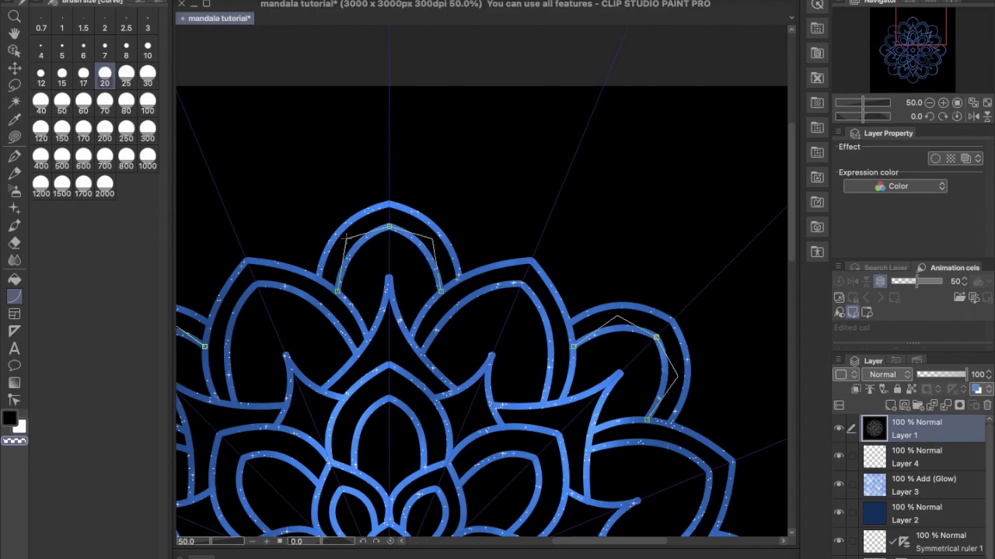
{"action": "scroll", "coordinate": [526, 356], "scroll_direction": "down", "scroll_amount": 5}
{"action": "scroll", "coordinate": [464, 205], "scroll_direction": "down", "scroll_amount": 3}
{"action": "scroll", "coordinate": [464, 205], "scroll_direction": "up", "scroll_amount": 5}
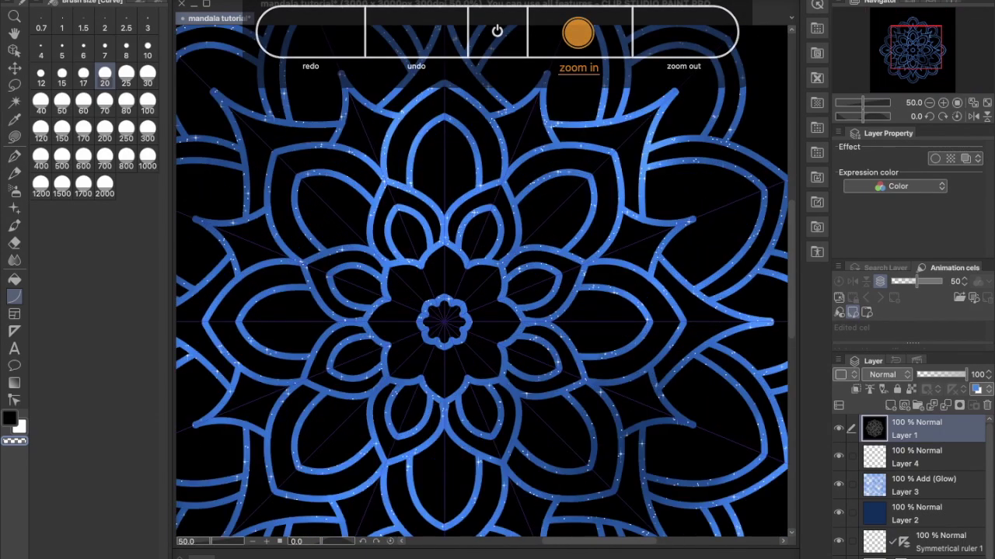
Enclose the mandala in two concentric circular outlines made of transparent curves
{"action": "left_click_drag", "start_coordinate": [436, 293], "coordinate": [518, 274]}
{"action": "left_click_drag", "start_coordinate": [306, 359], "coordinate": [356, 33]}
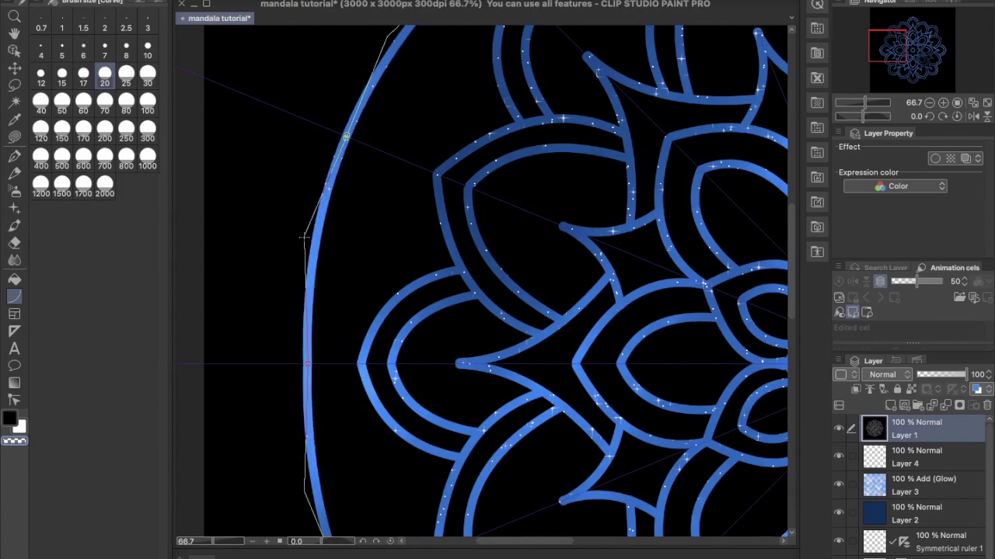
{"action": "left_click", "coordinate": [341, 341]}
{"action": "left_click_drag", "start_coordinate": [325, 365], "coordinate": [434, 28]}
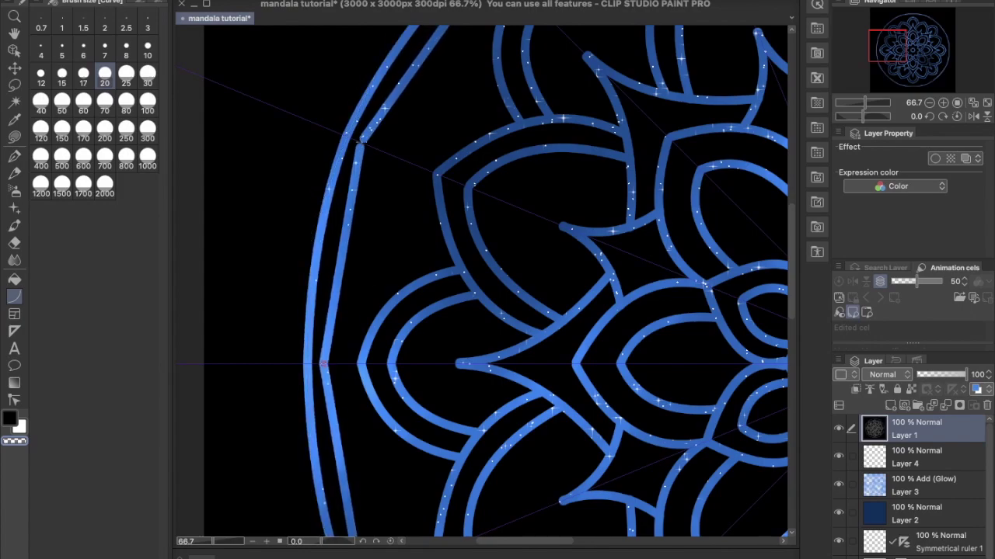
{"action": "left_click", "coordinate": [331, 233]}
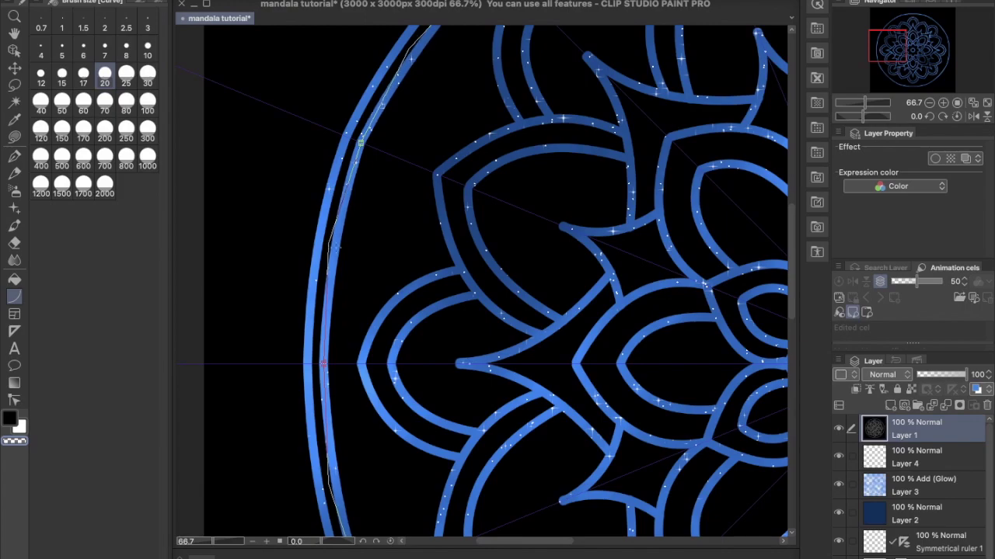
{"action": "key", "text": "ctrl+minus"}
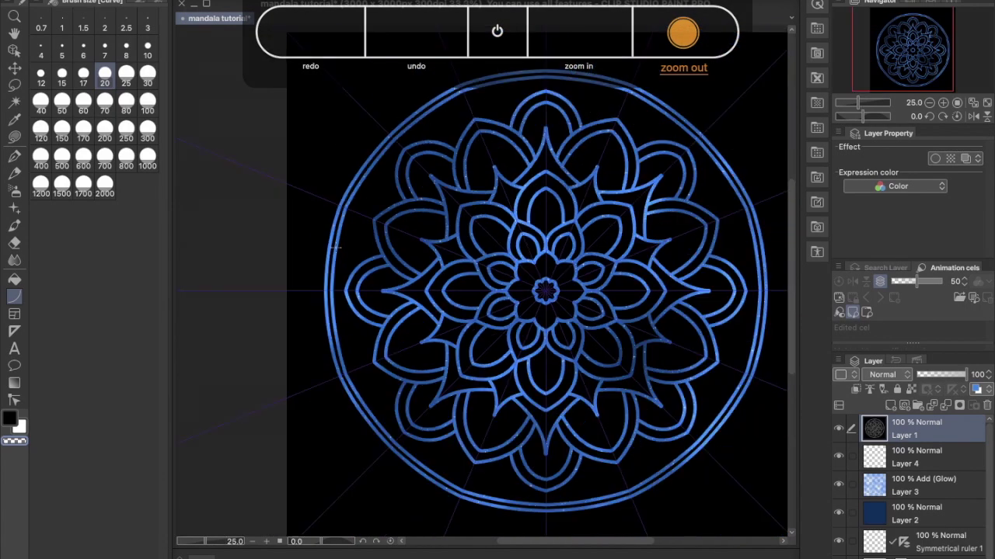
Draw a white curved line in the gap between the two outer circles with the Curve tool at size 20
{"action": "key", "text": "ctrl+plus"}
{"action": "key", "text": "ctrl+plus"}
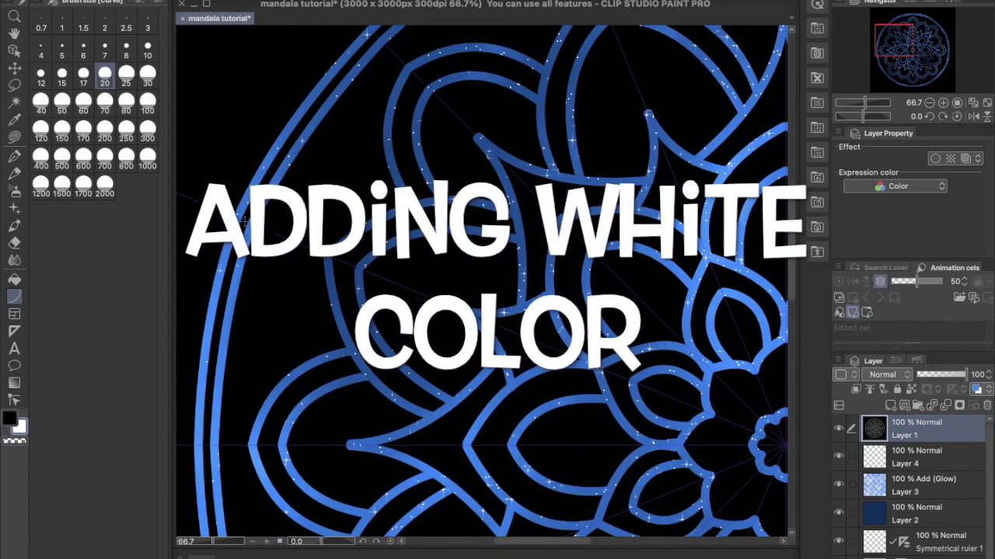
{"action": "left_click_drag", "start_coordinate": [243, 220], "coordinate": [376, 34]}
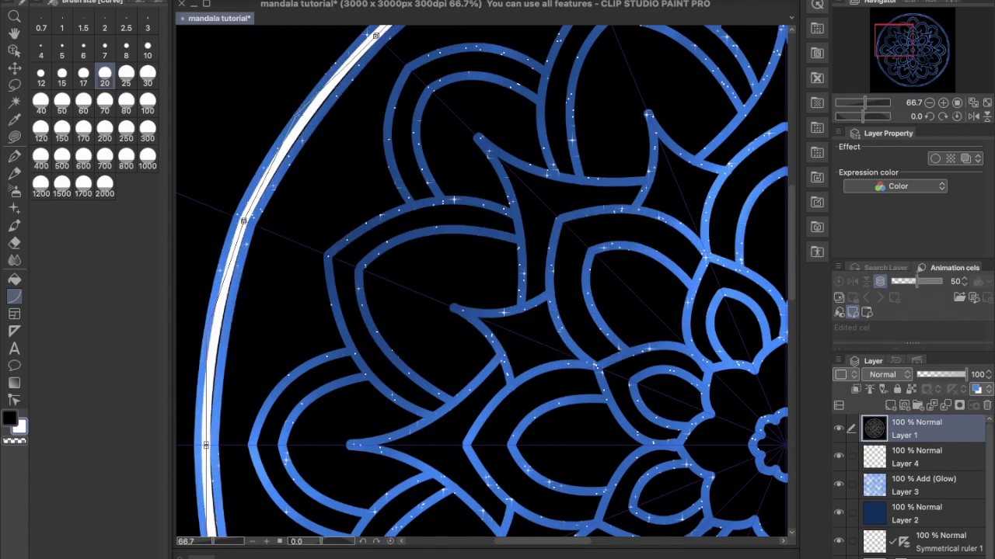
{"action": "key", "text": "ctrl+minus"}
{"action": "key", "text": "ctrl+plus"}
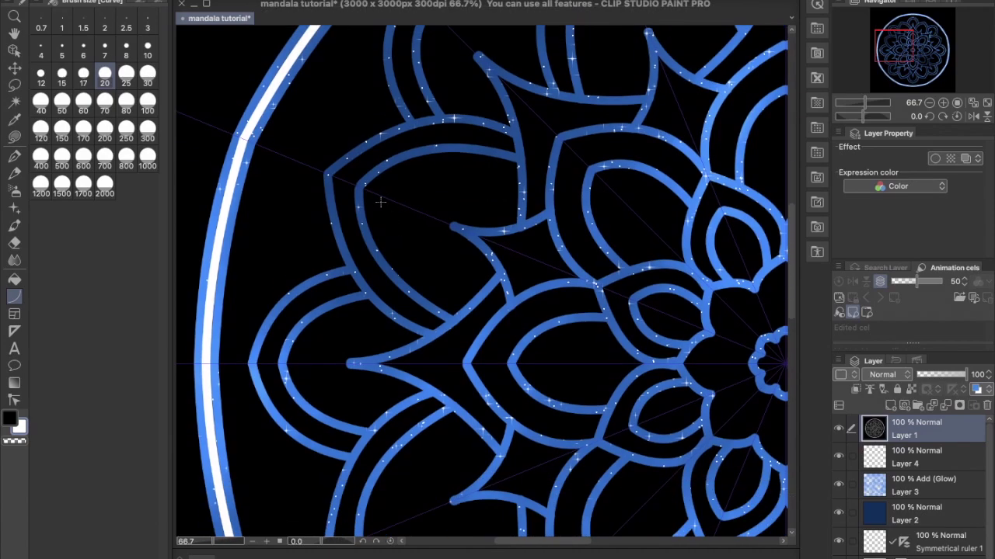
Draw white almond-shaped outlines inside the outer pointed petals, the small star points and the inner large petals
{"action": "left_click_drag", "start_coordinate": [373, 194], "coordinate": [440, 219]}
{"action": "left_click", "coordinate": [404, 180]}
{"action": "left_click_drag", "start_coordinate": [505, 247], "coordinate": [546, 264]}
{"action": "left_click", "coordinate": [525, 233]}
{"action": "scroll", "coordinate": [456, 324], "scroll_direction": "right", "scroll_amount": 5}
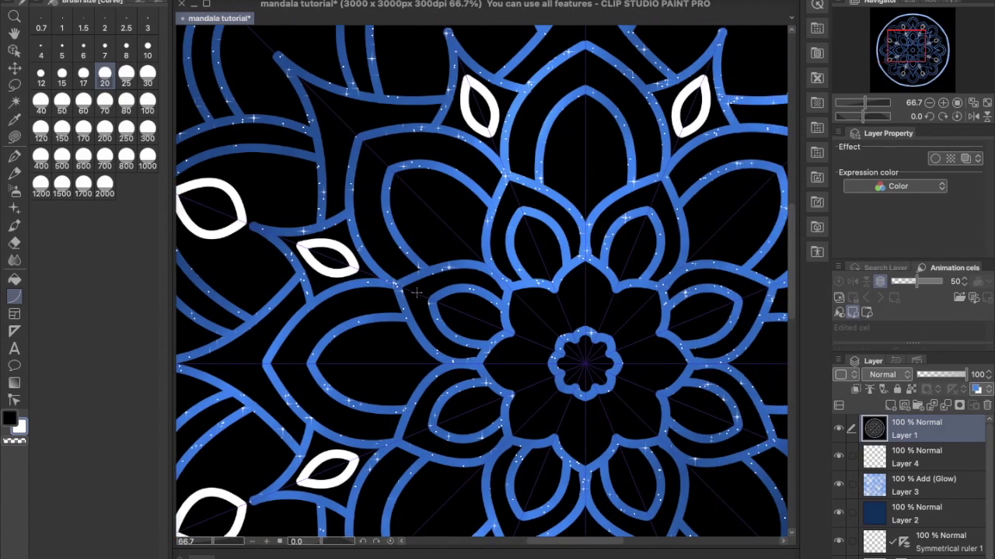
{"action": "left_click_drag", "start_coordinate": [405, 185], "coordinate": [464, 243]}
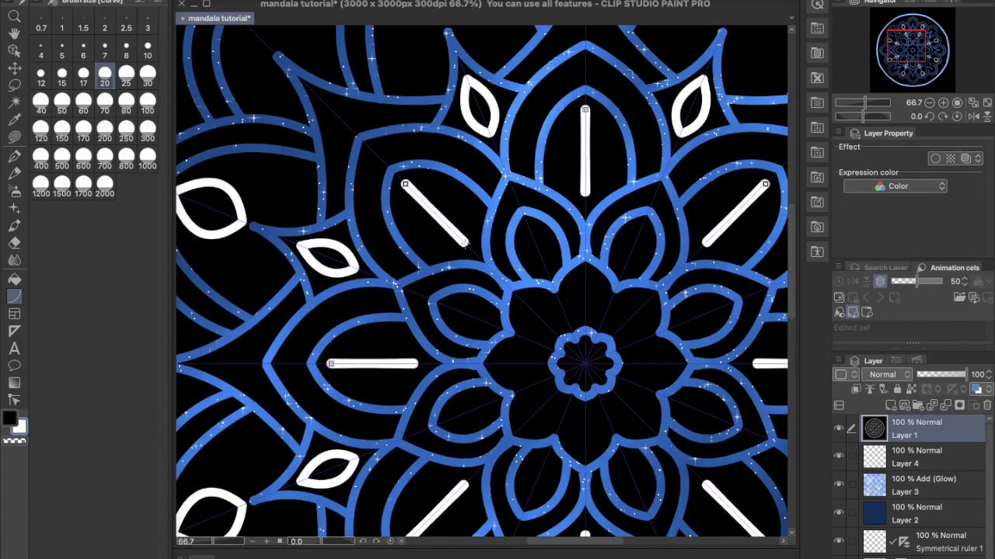
{"action": "left_click", "coordinate": [381, 231]}
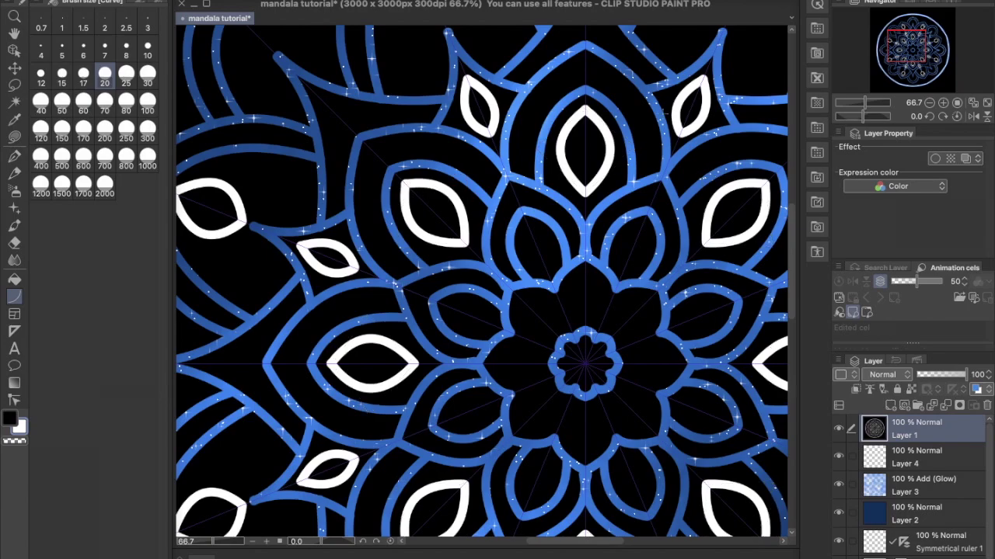
Fill the bands of the rounded outer petals and small inner petals, the large star spikes and the center ring with white
{"action": "key", "text": "ctrl+minus"}
{"action": "key", "text": "ctrl+minus"}
{"action": "key", "text": "ctrl+minus"}
{"action": "key", "text": "ctrl+plus"}
{"action": "key", "text": "ctrl+plus"}
{"action": "key", "text": "ctrl+plus"}
{"action": "key", "text": "ctrl+plus"}
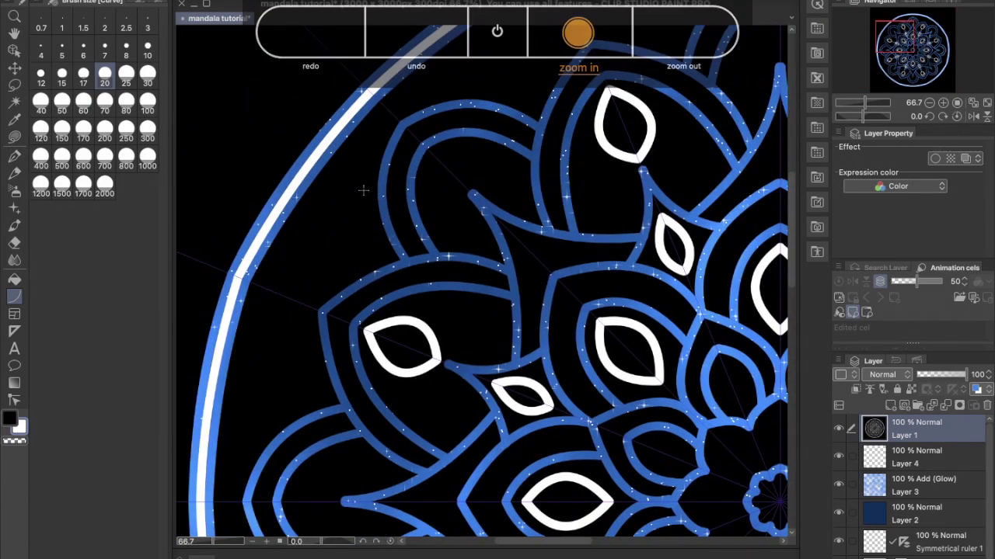
{"action": "left_click", "coordinate": [433, 170]}
{"action": "key", "text": "ctrl+z"}
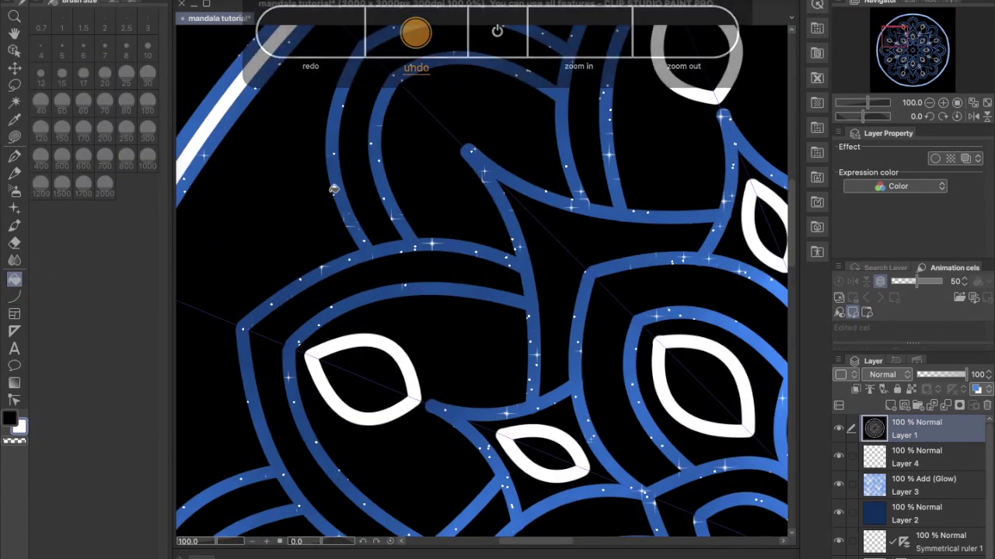
{"action": "scroll", "coordinate": [548, 282], "scroll_direction": "right", "scroll_amount": 5}
{"action": "left_click", "coordinate": [589, 376]}
{"action": "scroll", "coordinate": [589, 375], "scroll_direction": "down", "scroll_amount": 5}
{"action": "scroll", "coordinate": [589, 376], "scroll_direction": "right", "scroll_amount": 5}
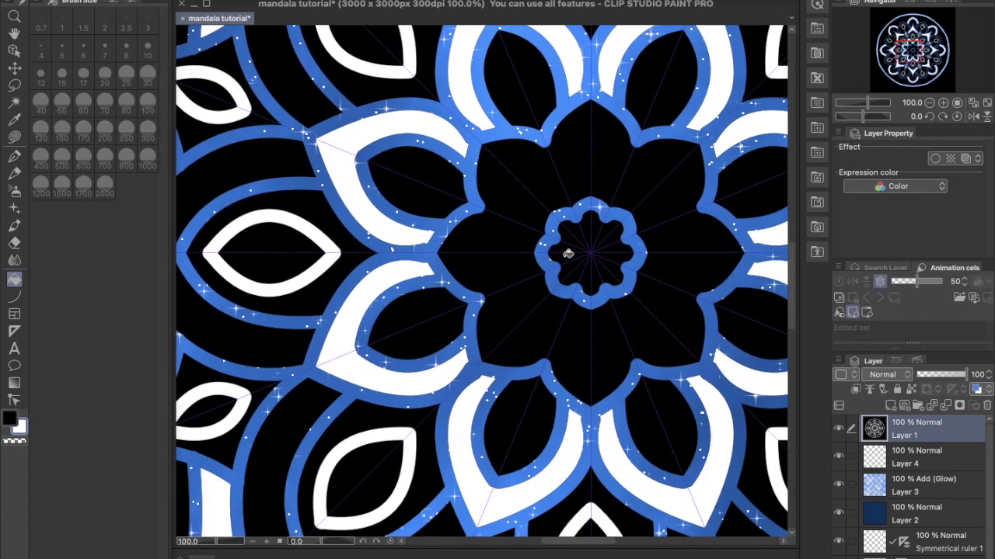
{"action": "left_click", "coordinate": [569, 254]}
Crosshatch the insides of the white almond shapes with thin white lines using the Straight line tool
{"action": "left_click", "coordinate": [14, 296]}
{"action": "left_click", "coordinate": [112, 45]}
{"action": "scroll", "coordinate": [331, 120], "scroll_direction": "left", "scroll_amount": 5}
{"action": "scroll", "coordinate": [332, 120], "scroll_direction": "left", "scroll_amount": 3}
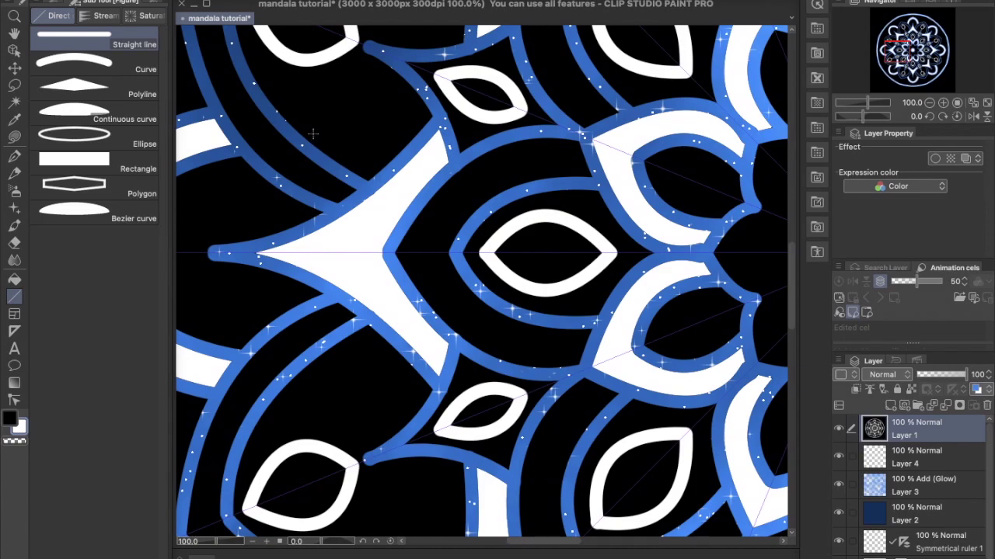
{"action": "scroll", "coordinate": [313, 138], "scroll_direction": "up", "scroll_amount": 3}
{"action": "scroll", "coordinate": [313, 137], "scroll_direction": "left", "scroll_amount": 2}
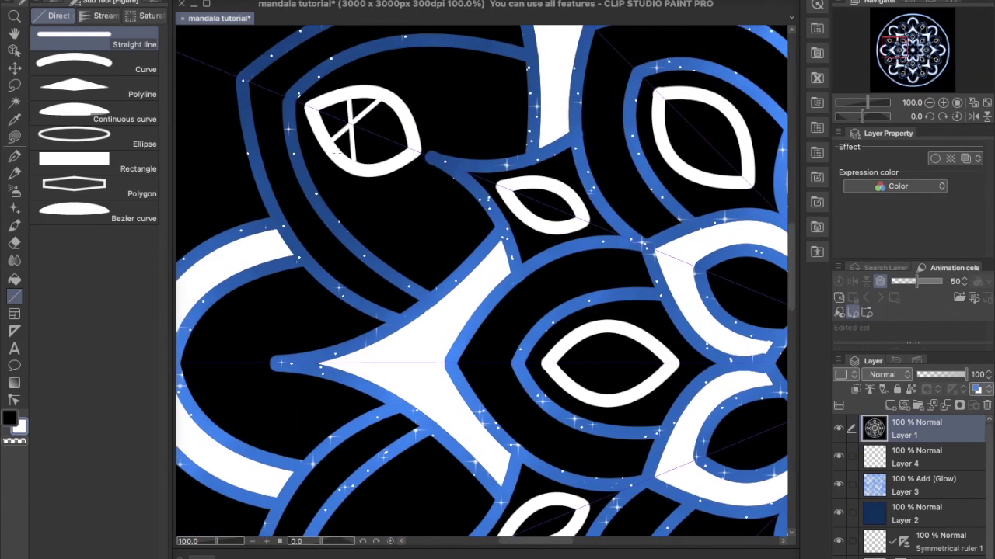
{"action": "left_click_drag", "start_coordinate": [613, 232], "coordinate": [391, 231]}
{"action": "left_click_drag", "start_coordinate": [446, 109], "coordinate": [509, 164]}
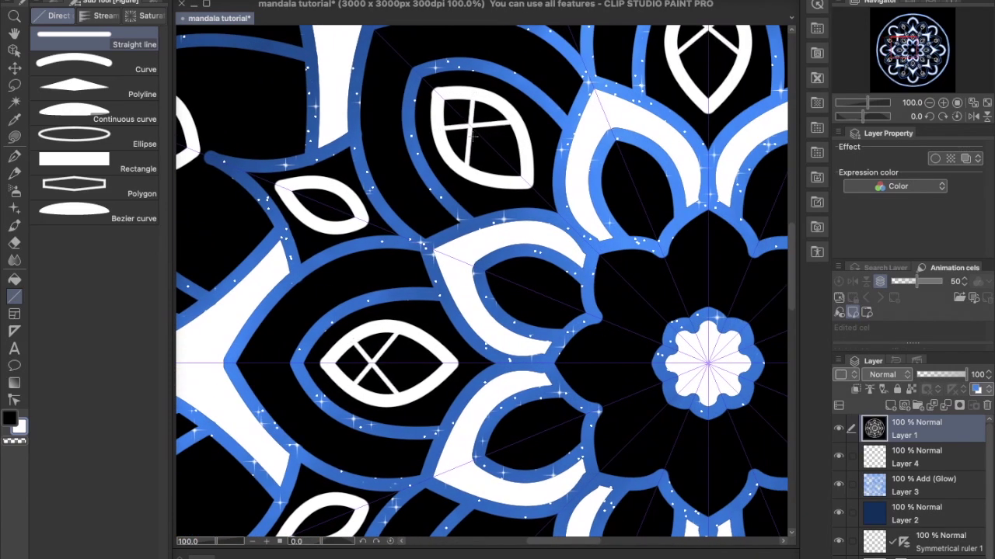
{"action": "left_click_drag", "start_coordinate": [474, 101], "coordinate": [516, 168]}
{"action": "left_click_drag", "start_coordinate": [486, 129], "coordinate": [509, 170]}
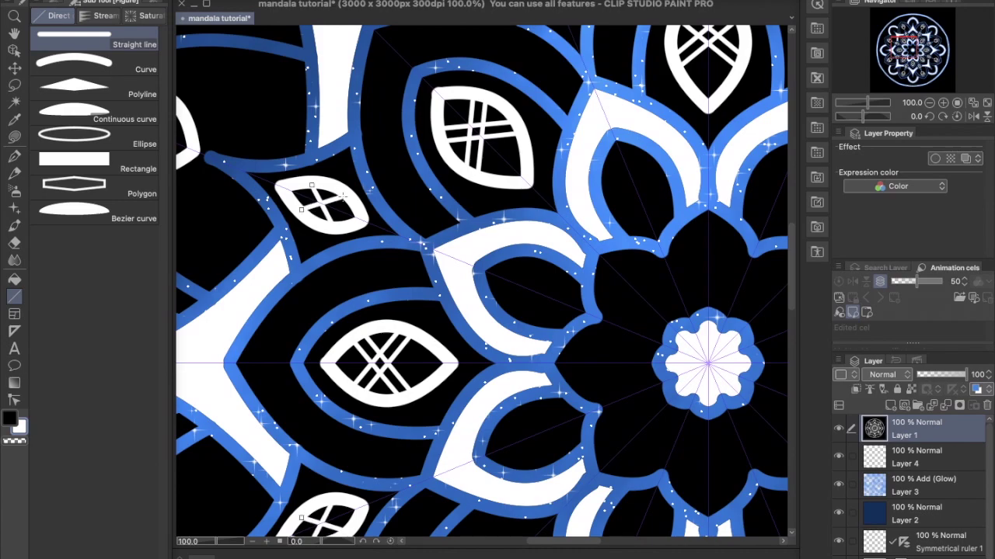
Draw a white eight-pointed flower outline inside the black central flower with the Curve tool
{"action": "scroll", "coordinate": [344, 210], "scroll_direction": "right", "scroll_amount": 5}
{"action": "mouse_move", "coordinate": [333, 360]}
{"action": "left_mouse_down"}
{"action": "mouse_move", "coordinate": [354, 342]}
{"action": "mouse_move", "coordinate": [374, 268]}
{"action": "mouse_move", "coordinate": [328, 156]}
{"action": "left_mouse_up"}
{"action": "key", "text": "ctrl+z"}
{"action": "left_click", "coordinate": [89, 69]}
{"action": "key", "text": "ctrl+equal"}
{"action": "key", "text": "ctrl+equal"}
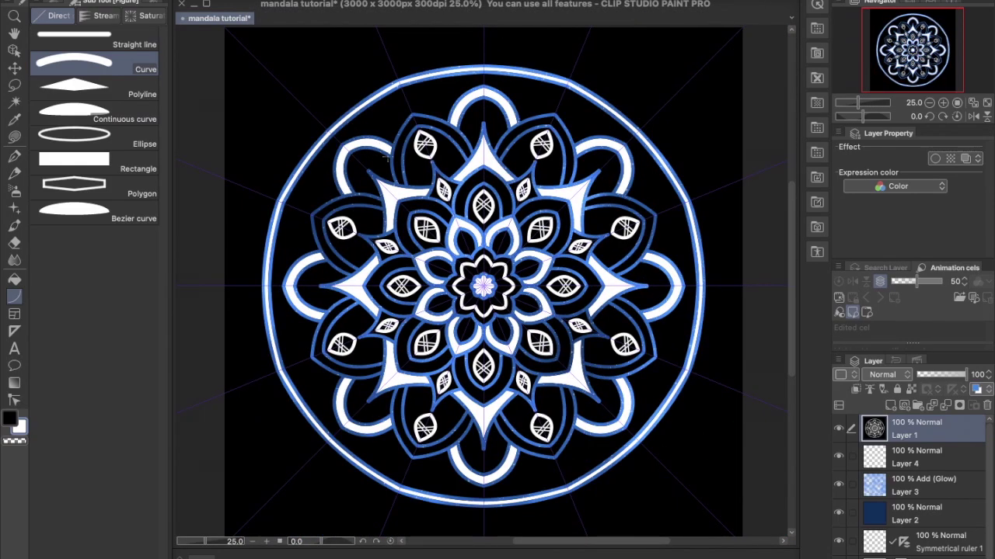
Hide the symmetrical ruler and Layers 1 to 4
{"action": "left_click", "coordinate": [840, 541]}
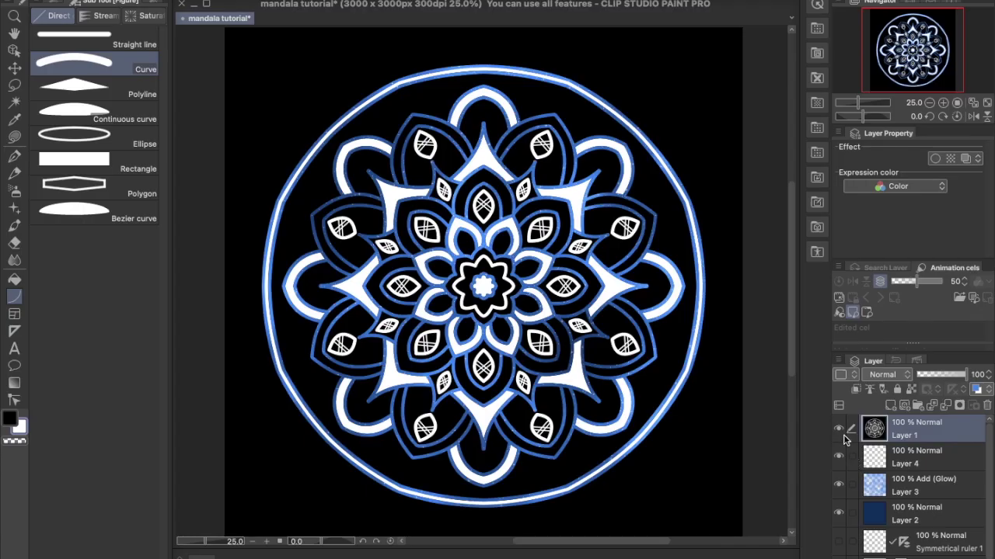
{"action": "left_click", "coordinate": [839, 430]}
{"action": "left_click", "coordinate": [839, 484]}
{"action": "left_click", "coordinate": [839, 512]}
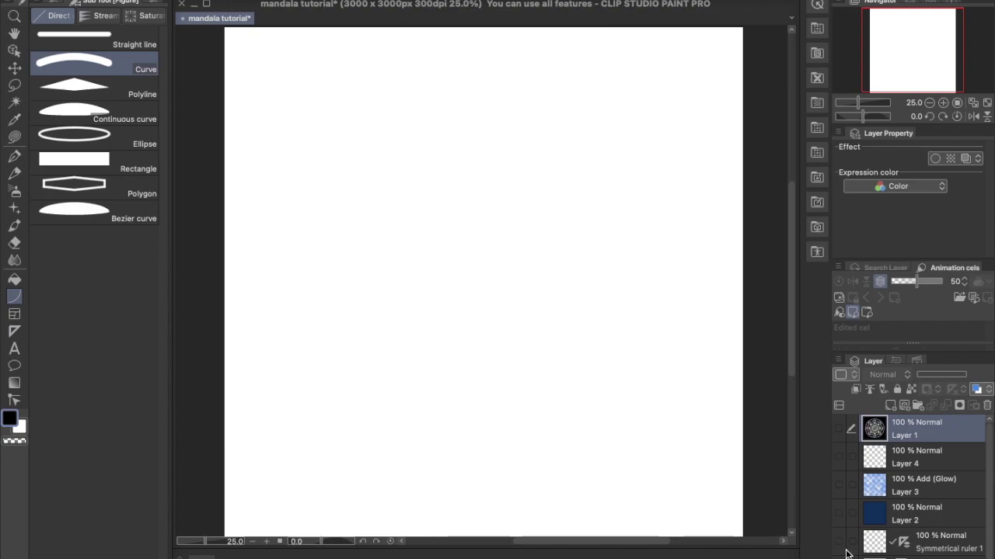
Fill a new top raster layer with black using the Fill tool, and hide that layer
{"action": "left_click", "coordinate": [16, 281]}
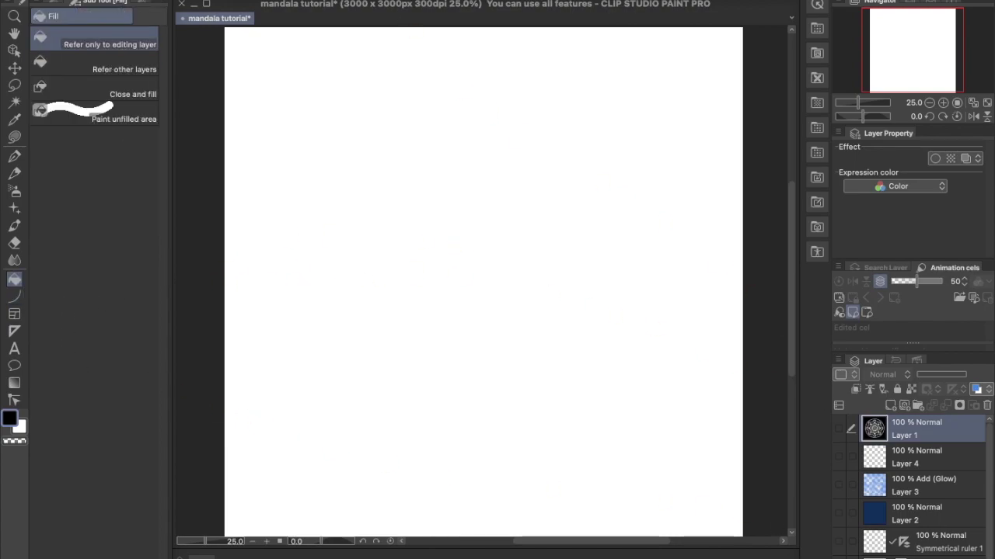
{"action": "left_click", "coordinate": [268, 0]}
{"action": "left_click", "coordinate": [295, 5]}
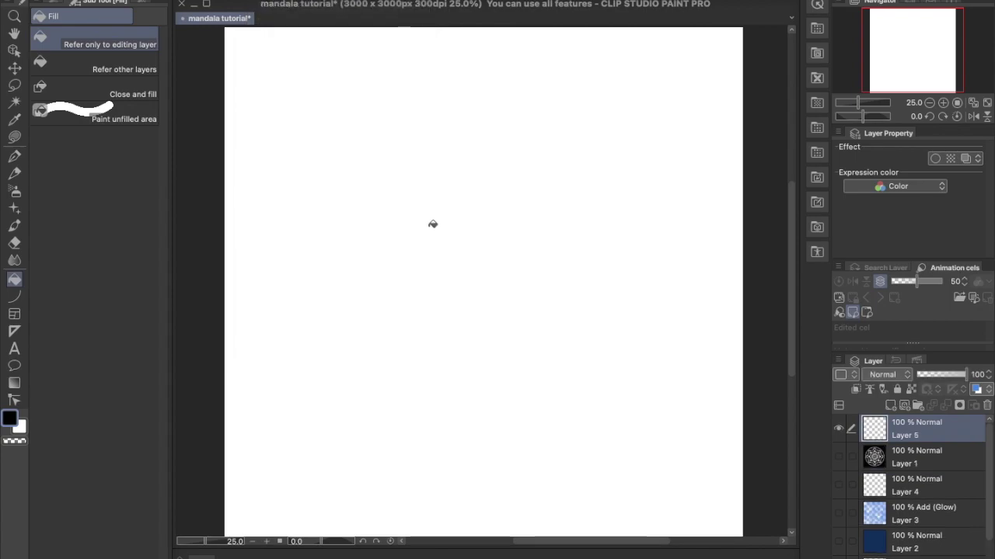
{"action": "left_click", "coordinate": [648, 302]}
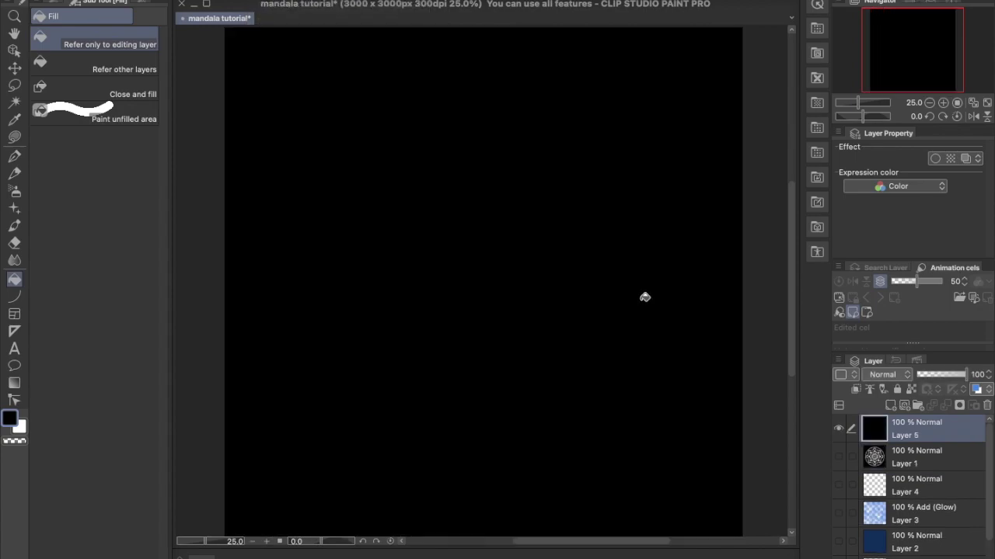
{"action": "left_click", "coordinate": [839, 429]}
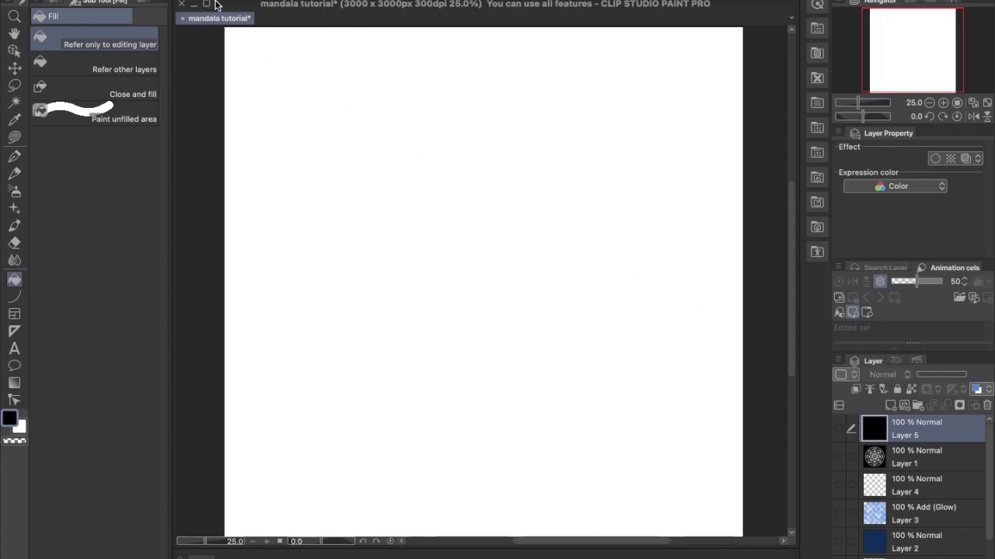
Add another new layer on top and set the sub color to golden orange EAAD3B
{"action": "left_click", "coordinate": [264, 3]}
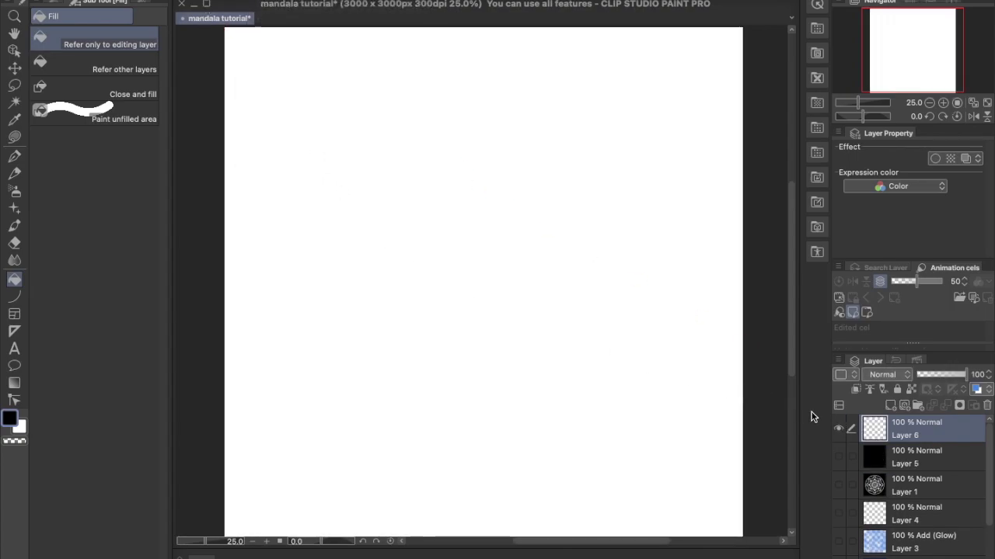
{"action": "double_click", "coordinate": [19, 428]}
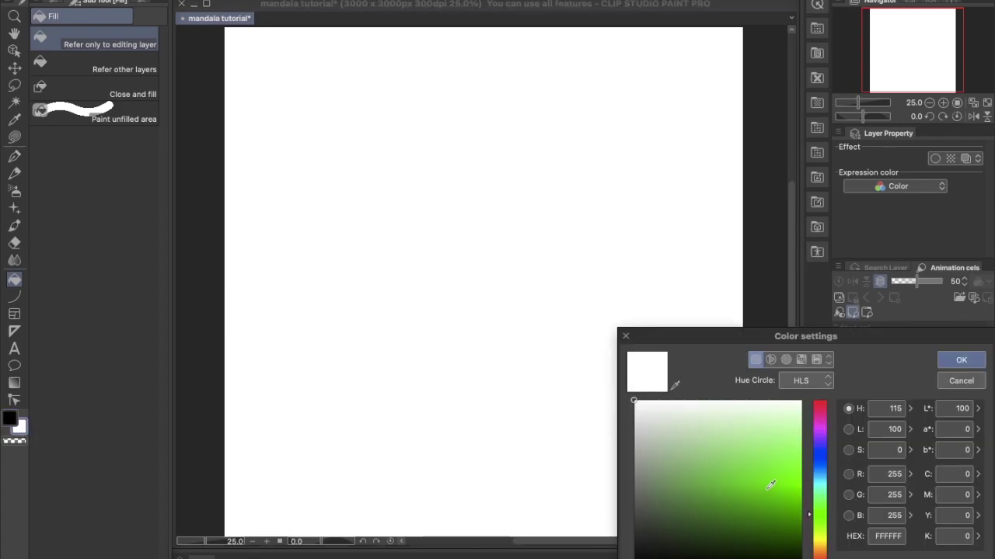
{"action": "left_click", "coordinate": [816, 550]}
{"action": "left_click", "coordinate": [779, 471]}
{"action": "left_click", "coordinate": [768, 472]}
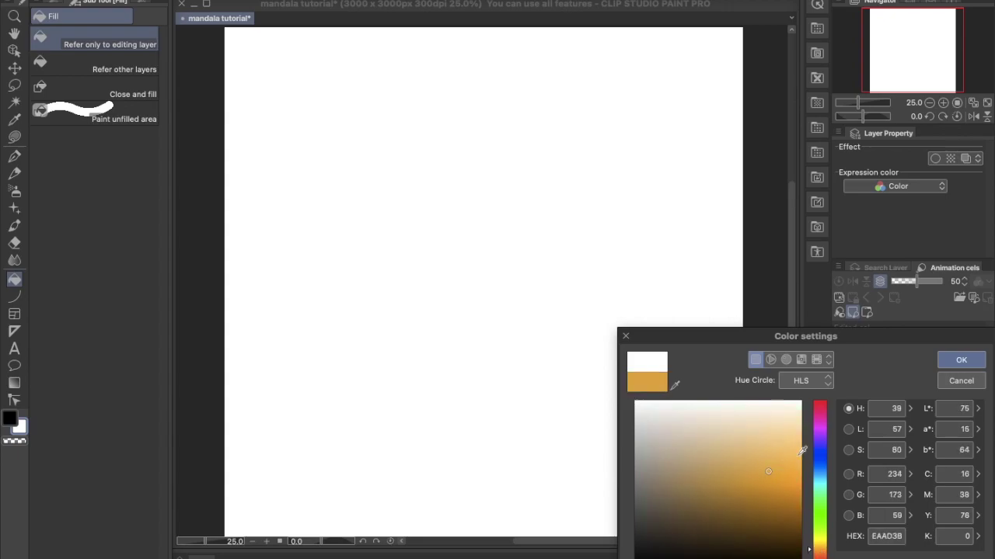
{"action": "left_click", "coordinate": [960, 350]}
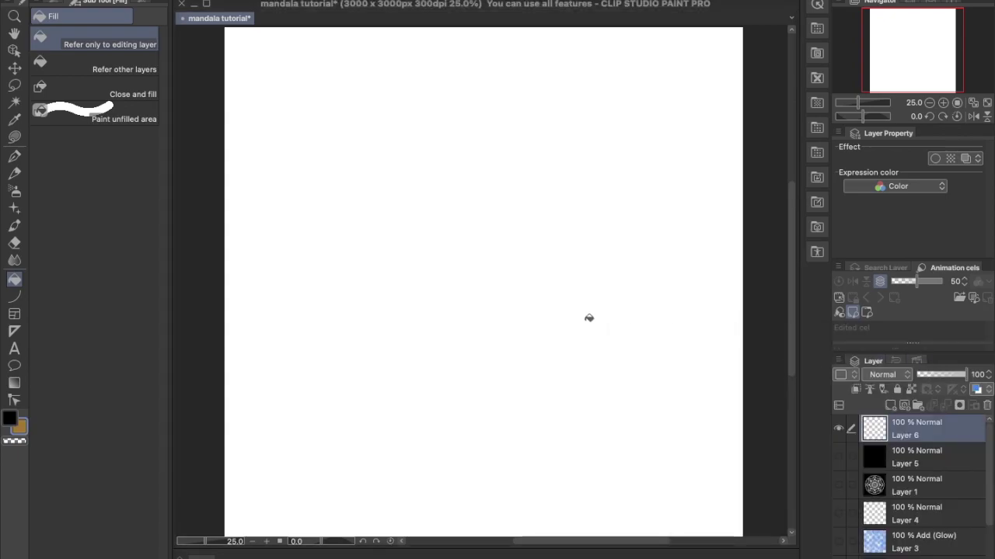
Cover most of the white canvas on Layer 6 with dark gold strokes using the Oil paint flat brush
{"action": "left_click", "coordinate": [14, 226]}
{"action": "left_click", "coordinate": [100, 16]}
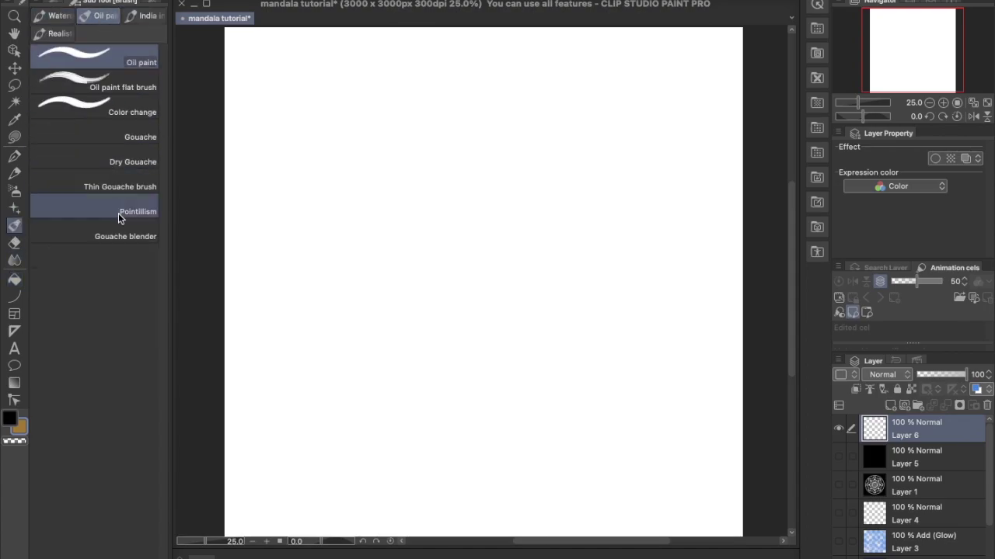
{"action": "left_click", "coordinate": [138, 88]}
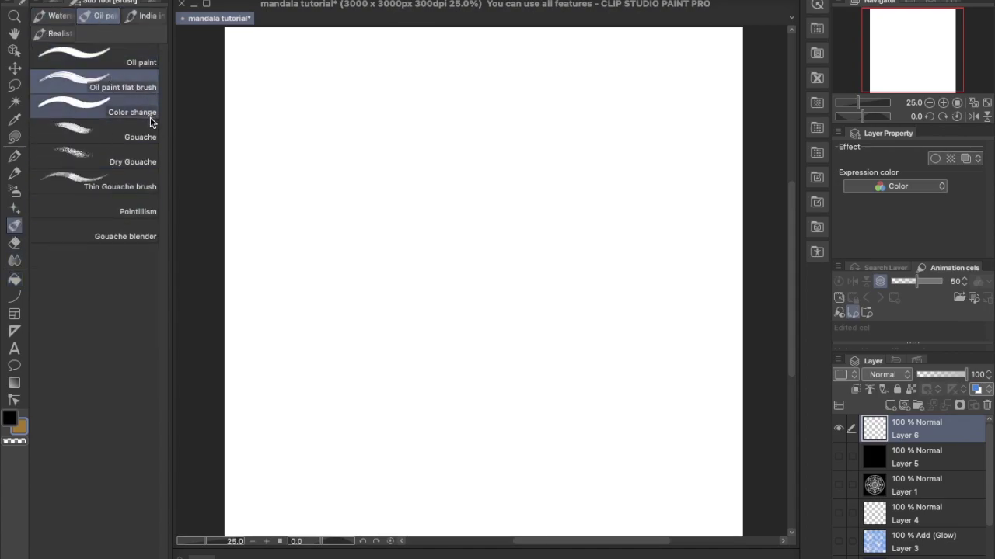
{"action": "mouse_move", "coordinate": [311, 156]}
{"action": "left_mouse_down"}
{"action": "mouse_move", "coordinate": [274, 215]}
{"action": "mouse_move", "coordinate": [289, 284]}
{"action": "left_mouse_up"}
{"action": "mouse_move", "coordinate": [299, 385]}
{"action": "left_mouse_down"}
{"action": "mouse_move", "coordinate": [333, 407]}
{"action": "mouse_move", "coordinate": [324, 439]}
{"action": "left_mouse_up"}
{"action": "left_click_drag", "start_coordinate": [360, 249], "coordinate": [407, 384]}
{"action": "mouse_move", "coordinate": [419, 198]}
{"action": "left_mouse_down"}
{"action": "mouse_move", "coordinate": [459, 262]}
{"action": "mouse_move", "coordinate": [476, 342]}
{"action": "left_mouse_up"}
{"action": "mouse_move", "coordinate": [505, 149]}
{"action": "left_mouse_down"}
{"action": "mouse_move", "coordinate": [524, 300]}
{"action": "mouse_move", "coordinate": [582, 299]}
{"action": "mouse_move", "coordinate": [541, 173]}
{"action": "mouse_move", "coordinate": [586, 252]}
{"action": "mouse_move", "coordinate": [607, 248]}
{"action": "mouse_move", "coordinate": [590, 142]}
{"action": "mouse_move", "coordinate": [632, 227]}
{"action": "mouse_move", "coordinate": [640, 203]}
{"action": "mouse_move", "coordinate": [623, 119]}
{"action": "mouse_move", "coordinate": [681, 184]}
{"action": "mouse_move", "coordinate": [688, 114]}
{"action": "mouse_move", "coordinate": [729, 224]}
{"action": "mouse_move", "coordinate": [716, 151]}
{"action": "mouse_move", "coordinate": [679, 119]}
{"action": "mouse_move", "coordinate": [686, 168]}
{"action": "mouse_move", "coordinate": [637, 199]}
{"action": "mouse_move", "coordinate": [625, 230]}
{"action": "mouse_move", "coordinate": [613, 205]}
{"action": "mouse_move", "coordinate": [678, 237]}
{"action": "mouse_move", "coordinate": [685, 270]}
{"action": "mouse_move", "coordinate": [721, 244]}
{"action": "left_mouse_up"}
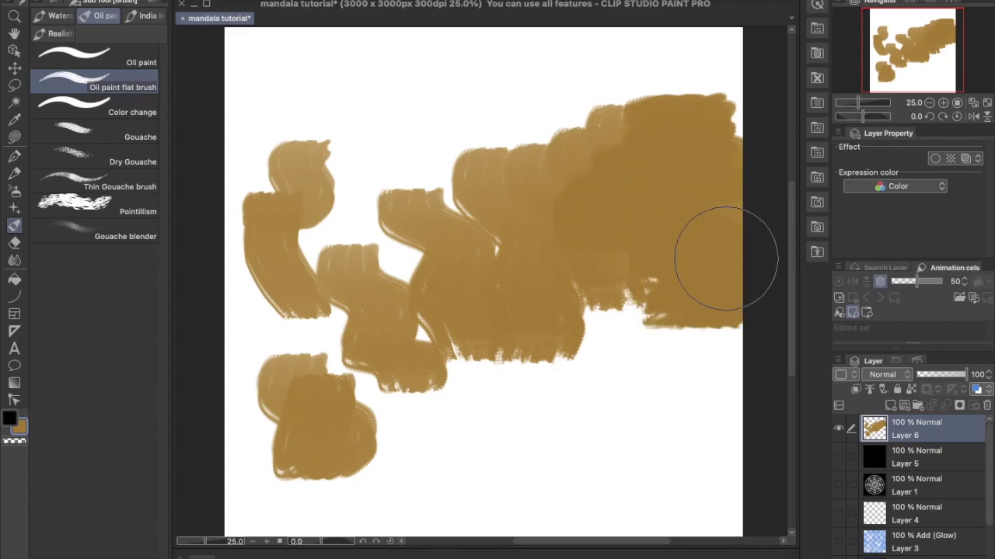
{"action": "key", "text": "ctrl+minus"}
{"action": "mouse_move", "coordinate": [399, 362]}
{"action": "left_mouse_down"}
{"action": "mouse_move", "coordinate": [401, 396]}
{"action": "mouse_move", "coordinate": [387, 401]}
{"action": "mouse_move", "coordinate": [395, 427]}
{"action": "mouse_move", "coordinate": [374, 383]}
{"action": "mouse_move", "coordinate": [368, 434]}
{"action": "mouse_move", "coordinate": [353, 271]}
{"action": "mouse_move", "coordinate": [391, 260]}
{"action": "mouse_move", "coordinate": [414, 330]}
{"action": "mouse_move", "coordinate": [386, 310]}
{"action": "left_mouse_up"}
{"action": "left_click_drag", "start_coordinate": [420, 186], "coordinate": [450, 271]}
{"action": "mouse_move", "coordinate": [533, 382]}
{"action": "left_mouse_down"}
{"action": "mouse_move", "coordinate": [550, 449]}
{"action": "mouse_move", "coordinate": [546, 348]}
{"action": "mouse_move", "coordinate": [528, 390]}
{"action": "mouse_move", "coordinate": [531, 414]}
{"action": "mouse_move", "coordinate": [550, 373]}
{"action": "left_mouse_up"}
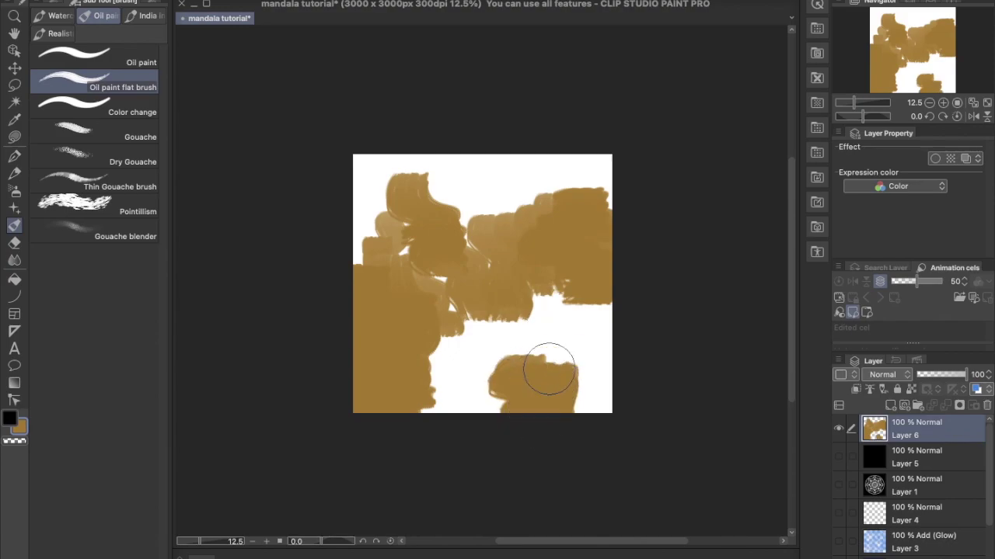
{"action": "mouse_move", "coordinate": [497, 159]}
{"action": "left_mouse_down"}
{"action": "mouse_move", "coordinate": [479, 166]}
{"action": "mouse_move", "coordinate": [505, 178]}
{"action": "left_mouse_up"}
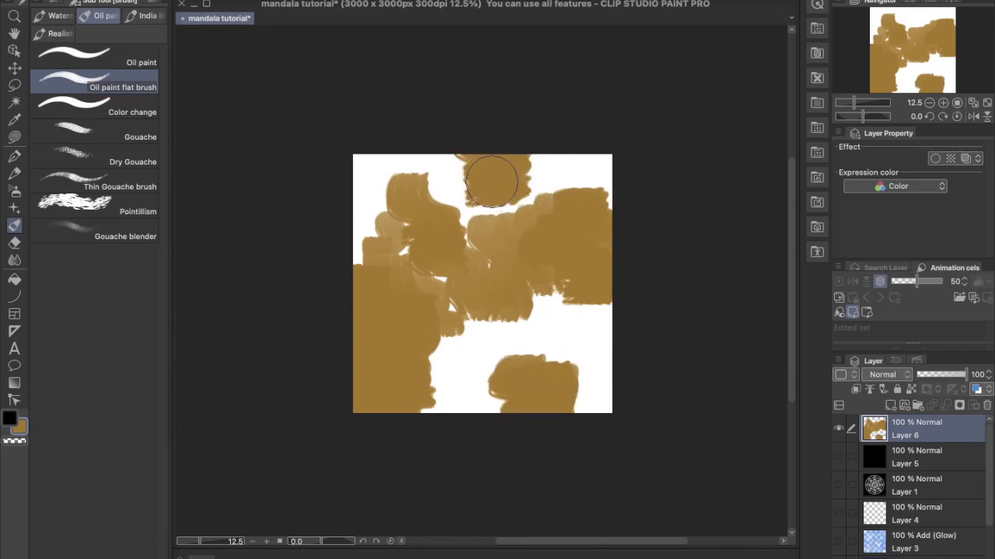
{"action": "mouse_move", "coordinate": [371, 151]}
{"action": "left_mouse_down"}
{"action": "mouse_move", "coordinate": [344, 215]}
{"action": "mouse_move", "coordinate": [357, 233]}
{"action": "left_mouse_up"}
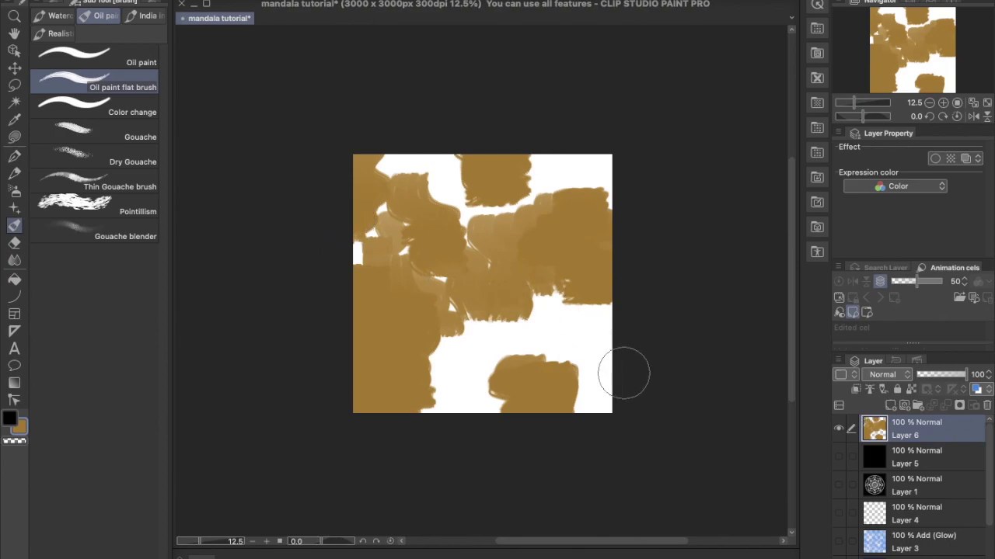
{"action": "mouse_move", "coordinate": [615, 327]}
{"action": "left_mouse_down"}
{"action": "mouse_move", "coordinate": [564, 339]}
{"action": "mouse_move", "coordinate": [571, 350]}
{"action": "mouse_move", "coordinate": [610, 342]}
{"action": "left_mouse_up"}
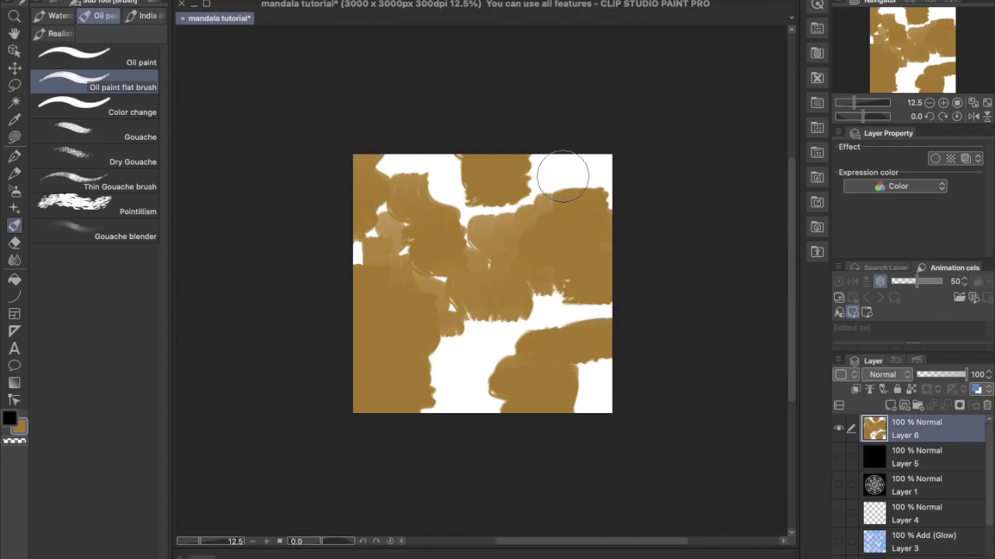
{"action": "mouse_move", "coordinate": [565, 178]}
{"action": "left_mouse_down"}
{"action": "mouse_move", "coordinate": [569, 150]}
{"action": "mouse_move", "coordinate": [579, 190]}
{"action": "left_mouse_up"}
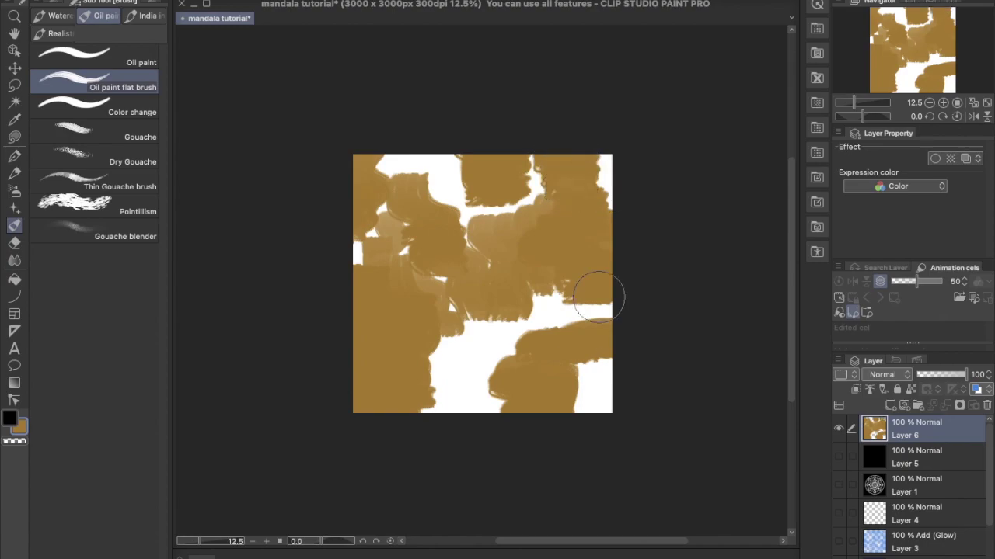
{"action": "mouse_move", "coordinate": [439, 375]}
{"action": "left_mouse_down"}
{"action": "mouse_move", "coordinate": [474, 373]}
{"action": "mouse_move", "coordinate": [455, 408]}
{"action": "left_mouse_up"}
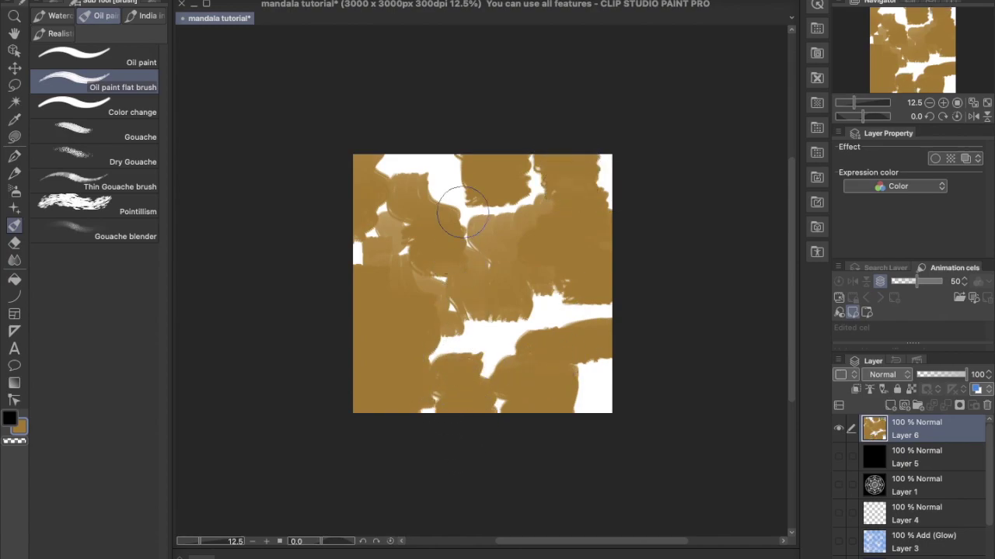
{"action": "mouse_move", "coordinate": [444, 218]}
{"action": "left_mouse_down"}
{"action": "mouse_move", "coordinate": [425, 190]}
{"action": "mouse_move", "coordinate": [439, 147]}
{"action": "left_mouse_up"}
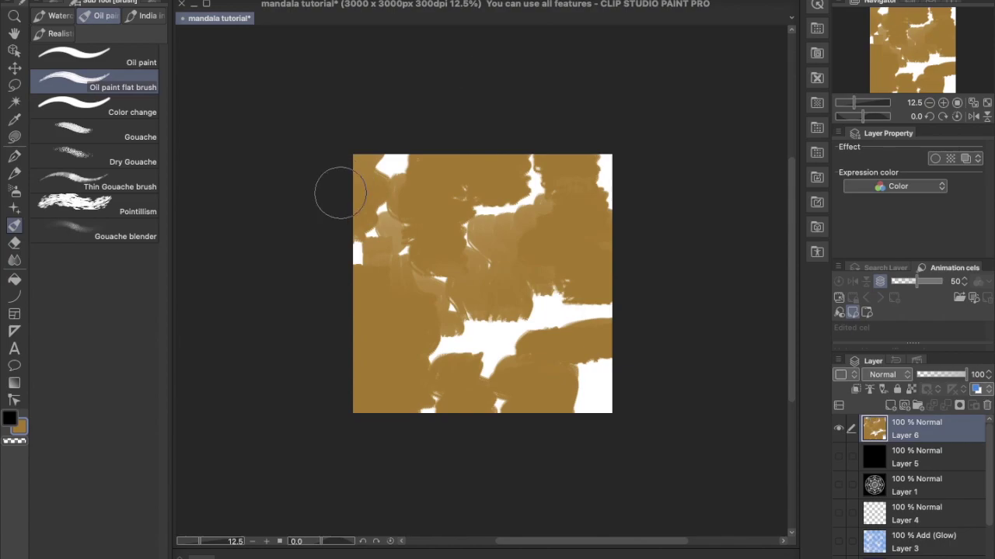
Set the sub color to light gold E9B95D and brush scattered patches over the dark gold base and remaining white gaps
{"action": "double_click", "coordinate": [24, 428]}
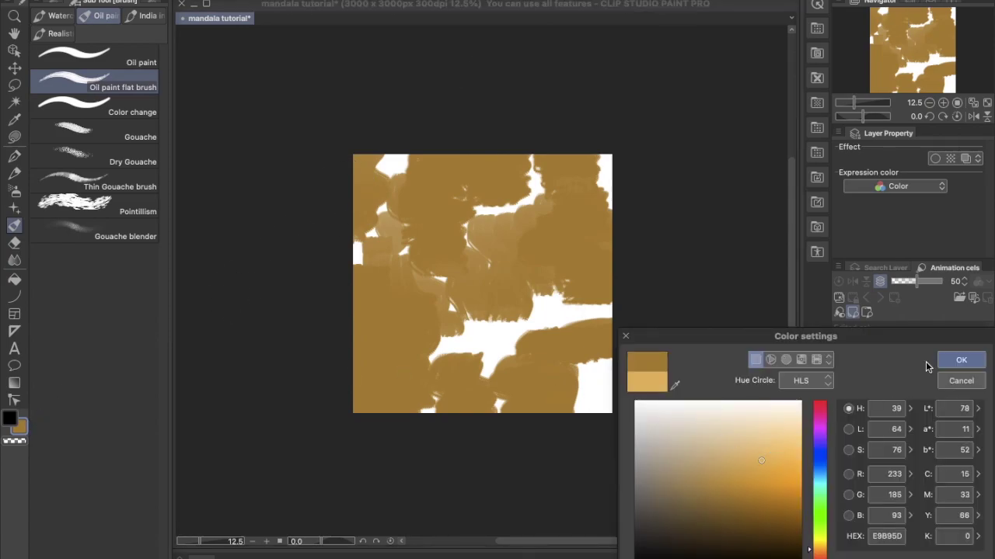
{"action": "left_click", "coordinate": [958, 360]}
{"action": "mouse_move", "coordinate": [457, 322]}
{"action": "left_mouse_down"}
{"action": "mouse_move", "coordinate": [450, 353]}
{"action": "mouse_move", "coordinate": [423, 373]}
{"action": "left_mouse_up"}
{"action": "mouse_move", "coordinate": [408, 260]}
{"action": "left_mouse_down"}
{"action": "mouse_move", "coordinate": [373, 256]}
{"action": "mouse_move", "coordinate": [384, 173]}
{"action": "mouse_move", "coordinate": [399, 145]}
{"action": "left_mouse_up"}
{"action": "mouse_move", "coordinate": [504, 233]}
{"action": "left_mouse_down"}
{"action": "mouse_move", "coordinate": [489, 229]}
{"action": "mouse_move", "coordinate": [491, 247]}
{"action": "left_mouse_up"}
{"action": "mouse_move", "coordinate": [544, 322]}
{"action": "left_mouse_down"}
{"action": "mouse_move", "coordinate": [540, 346]}
{"action": "mouse_move", "coordinate": [548, 318]}
{"action": "mouse_move", "coordinate": [548, 334]}
{"action": "left_mouse_up"}
{"action": "left_click_drag", "start_coordinate": [606, 412], "coordinate": [595, 399]}
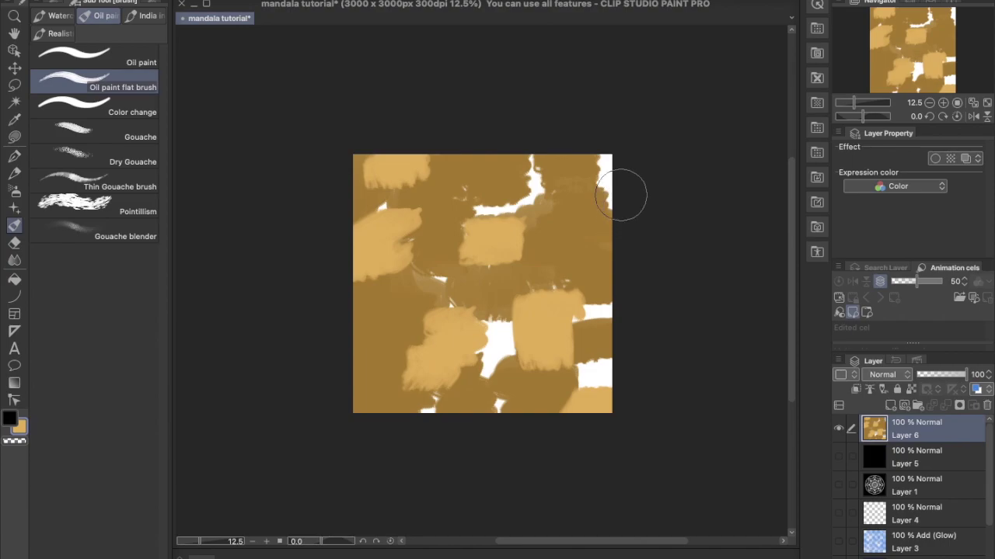
{"action": "left_click_drag", "start_coordinate": [627, 195], "coordinate": [611, 156]}
{"action": "left_click_drag", "start_coordinate": [491, 185], "coordinate": [439, 189]}
{"action": "mouse_move", "coordinate": [382, 344]}
{"action": "left_mouse_down"}
{"action": "mouse_move", "coordinate": [348, 366]}
{"action": "mouse_move", "coordinate": [362, 377]}
{"action": "left_mouse_up"}
{"action": "left_click_drag", "start_coordinate": [430, 420], "coordinate": [439, 424]}
{"action": "mouse_move", "coordinate": [535, 258]}
{"action": "left_mouse_down"}
{"action": "mouse_move", "coordinate": [578, 259]}
{"action": "mouse_move", "coordinate": [606, 247]}
{"action": "mouse_move", "coordinate": [588, 253]}
{"action": "left_mouse_up"}
{"action": "mouse_move", "coordinate": [528, 194]}
{"action": "left_mouse_down"}
{"action": "mouse_move", "coordinate": [527, 166]}
{"action": "mouse_move", "coordinate": [560, 183]}
{"action": "left_mouse_up"}
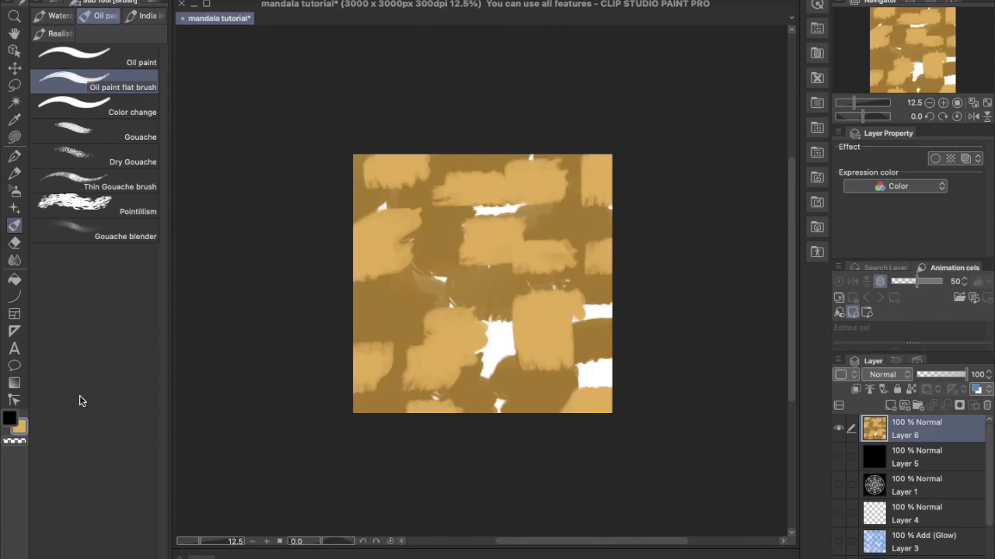
Set the sub color to pale gold FFD075 and brush a few patches over the lower centre and left side of the canvas
{"action": "double_click", "coordinate": [21, 427]}
{"action": "left_click", "coordinate": [776, 447]}
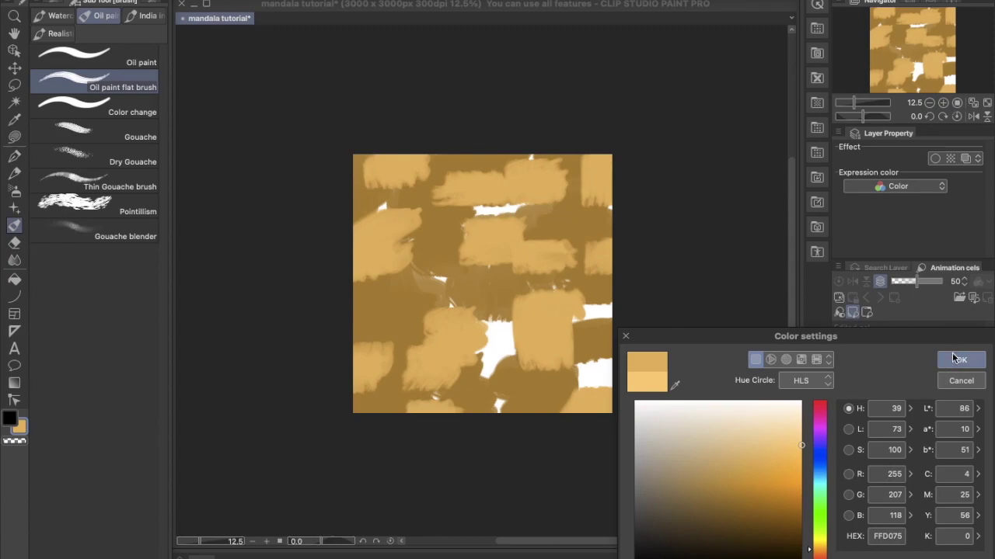
{"action": "left_click", "coordinate": [958, 359]}
{"action": "mouse_move", "coordinate": [498, 332]}
{"action": "left_mouse_down"}
{"action": "mouse_move", "coordinate": [484, 328]}
{"action": "mouse_move", "coordinate": [477, 396]}
{"action": "mouse_move", "coordinate": [482, 373]}
{"action": "left_mouse_up"}
{"action": "mouse_move", "coordinate": [418, 273]}
{"action": "left_mouse_down"}
{"action": "mouse_move", "coordinate": [414, 229]}
{"action": "mouse_move", "coordinate": [358, 203]}
{"action": "left_mouse_up"}
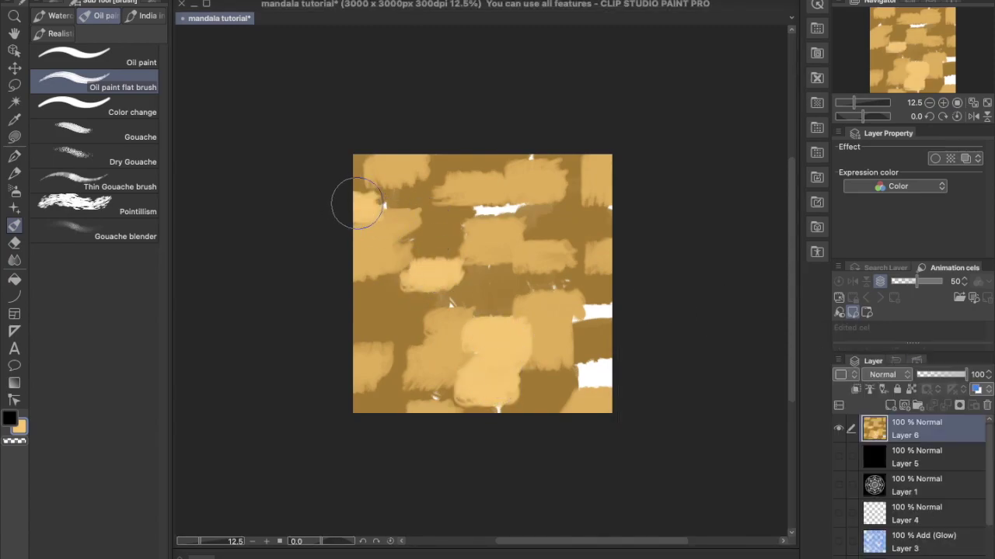
Set the sub color to muted gold CCA14E and cover the remaining white gaps with short strokes across the canvas
{"action": "left_click", "coordinate": [18, 429]}
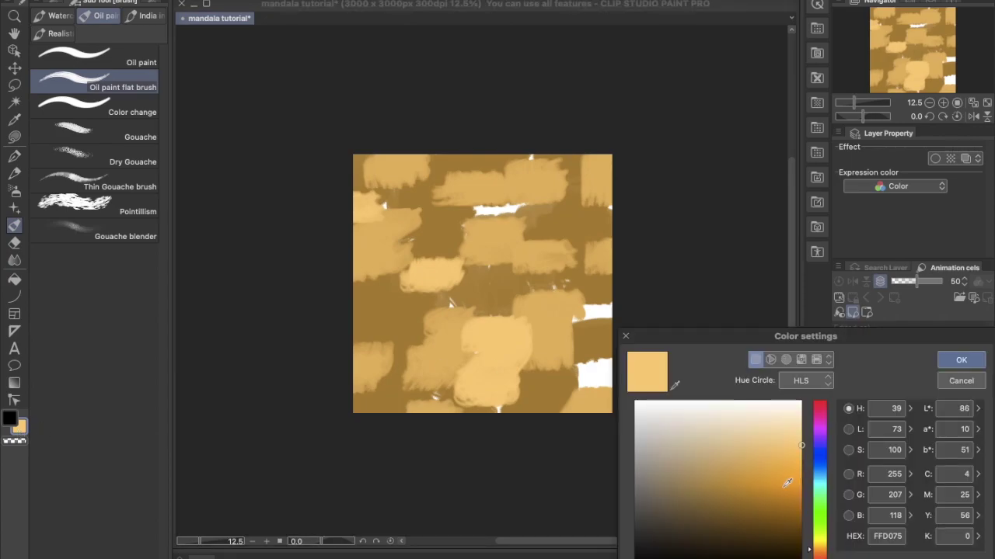
{"action": "left_click", "coordinate": [725, 475]}
{"action": "left_click", "coordinate": [962, 359]}
{"action": "left_click_drag", "start_coordinate": [584, 377], "coordinate": [599, 359]}
{"action": "left_click_drag", "start_coordinate": [600, 300], "coordinate": [599, 311]}
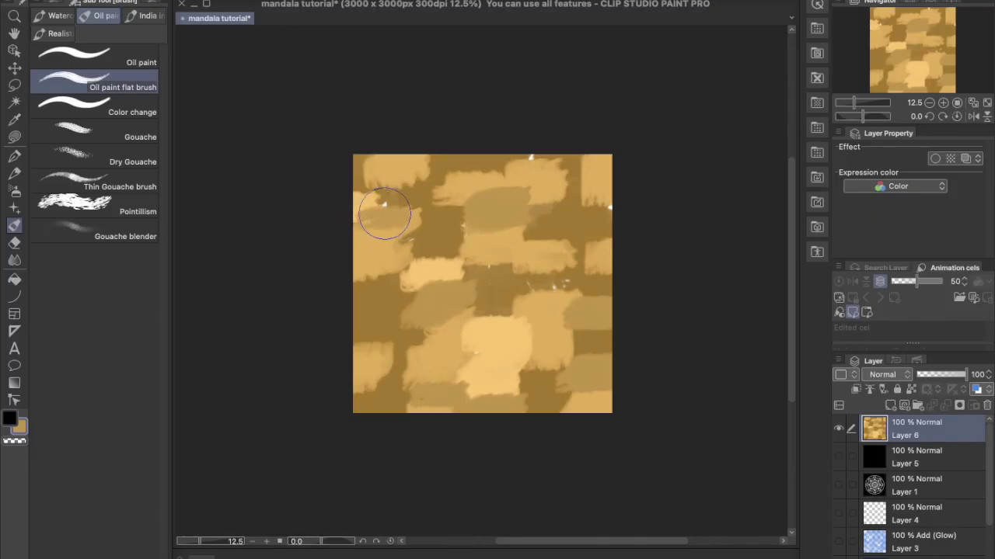
{"action": "mouse_move", "coordinate": [600, 195]}
{"action": "left_mouse_down"}
{"action": "mouse_move", "coordinate": [608, 206]}
{"action": "mouse_move", "coordinate": [590, 222]}
{"action": "left_mouse_up"}
{"action": "mouse_move", "coordinate": [537, 267]}
{"action": "left_mouse_down"}
{"action": "mouse_move", "coordinate": [485, 255]}
{"action": "mouse_move", "coordinate": [484, 266]}
{"action": "mouse_move", "coordinate": [471, 227]}
{"action": "mouse_move", "coordinate": [414, 289]}
{"action": "left_mouse_up"}
Set the sub color to bright yellow F1F961 and brush small scattered highlights over the gold texture
{"action": "double_click", "coordinate": [21, 430]}
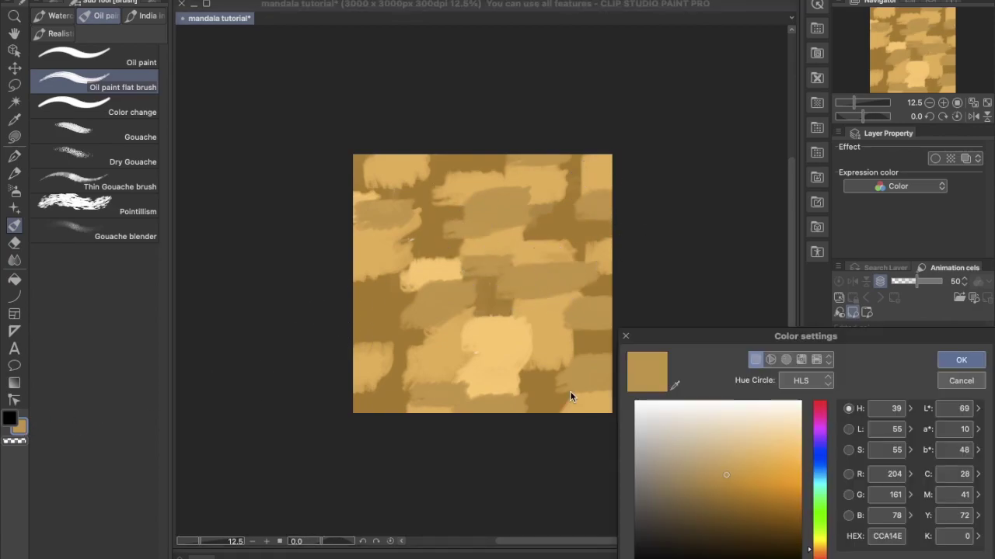
{"action": "left_click_drag", "start_coordinate": [824, 545], "coordinate": [822, 538]}
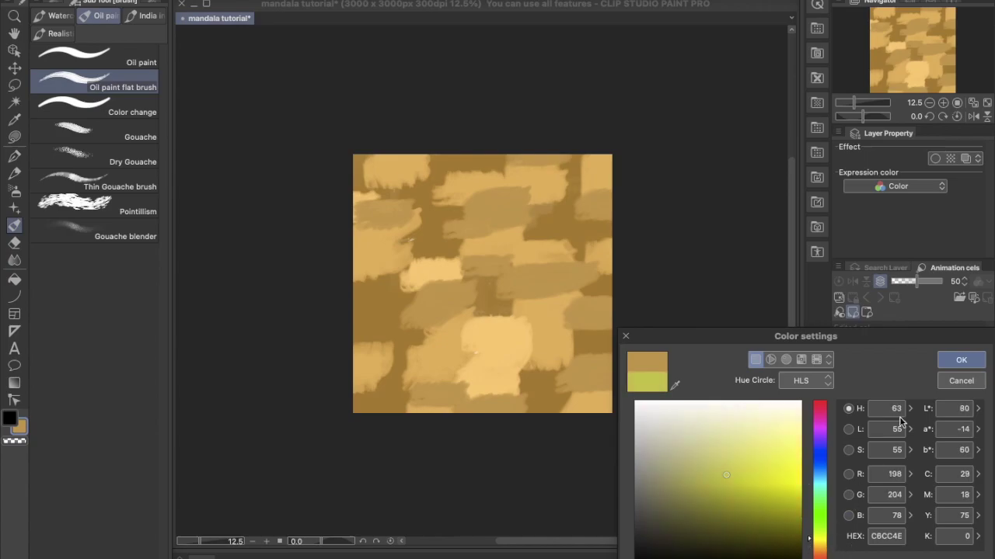
{"action": "left_click", "coordinate": [767, 462]}
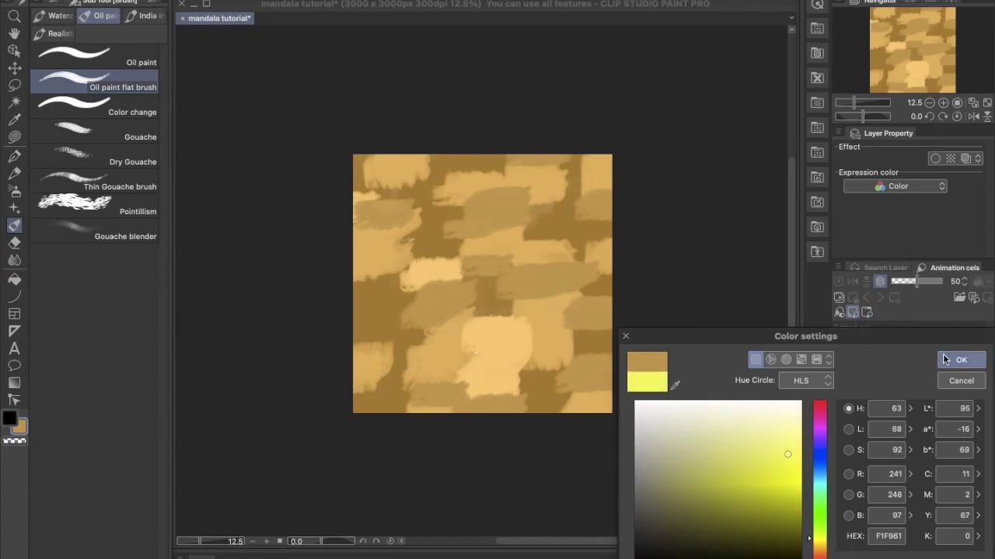
{"action": "left_click", "coordinate": [960, 360]}
{"action": "mouse_move", "coordinate": [393, 299]}
{"action": "left_mouse_down"}
{"action": "mouse_move", "coordinate": [365, 303]}
{"action": "mouse_move", "coordinate": [420, 307]}
{"action": "left_mouse_up"}
{"action": "left_click_drag", "start_coordinate": [463, 222], "coordinate": [395, 237]}
{"action": "left_click_drag", "start_coordinate": [587, 228], "coordinate": [540, 231]}
{"action": "left_click_drag", "start_coordinate": [495, 159], "coordinate": [467, 157]}
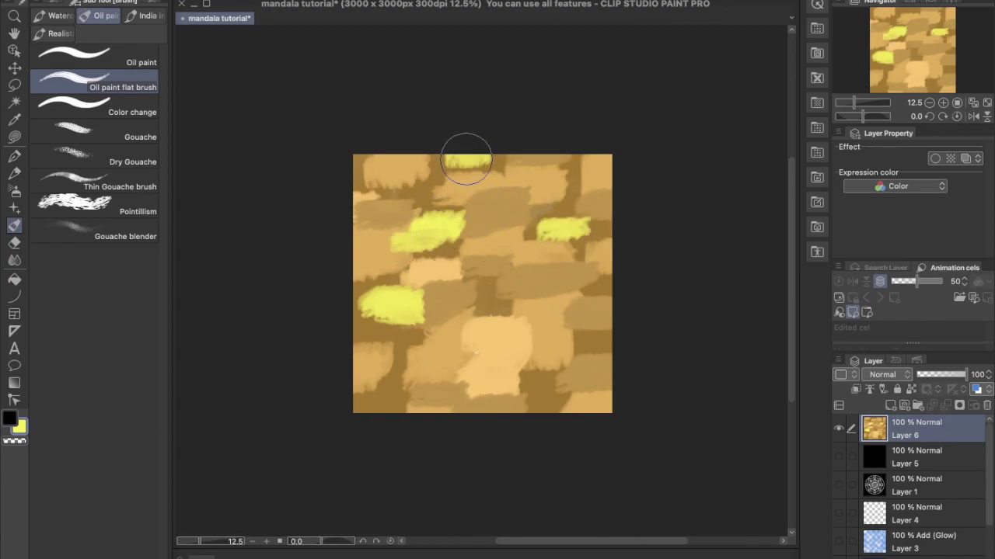
{"action": "left_click_drag", "start_coordinate": [561, 405], "coordinate": [539, 406]}
{"action": "mouse_move", "coordinate": [420, 410]}
{"action": "left_mouse_down"}
{"action": "mouse_move", "coordinate": [400, 411]}
{"action": "mouse_move", "coordinate": [410, 423]}
{"action": "left_mouse_up"}
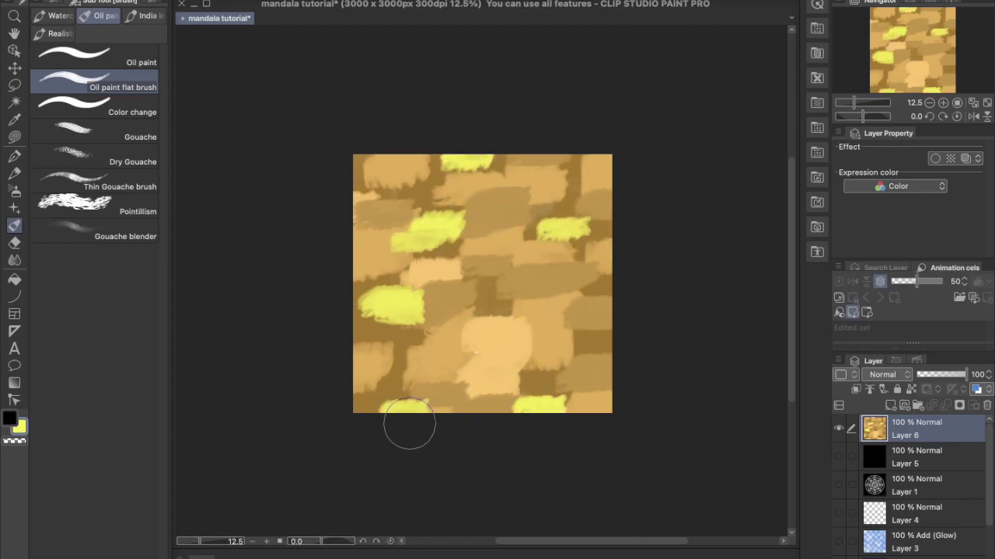
{"action": "left_click_drag", "start_coordinate": [493, 354], "coordinate": [444, 359]}
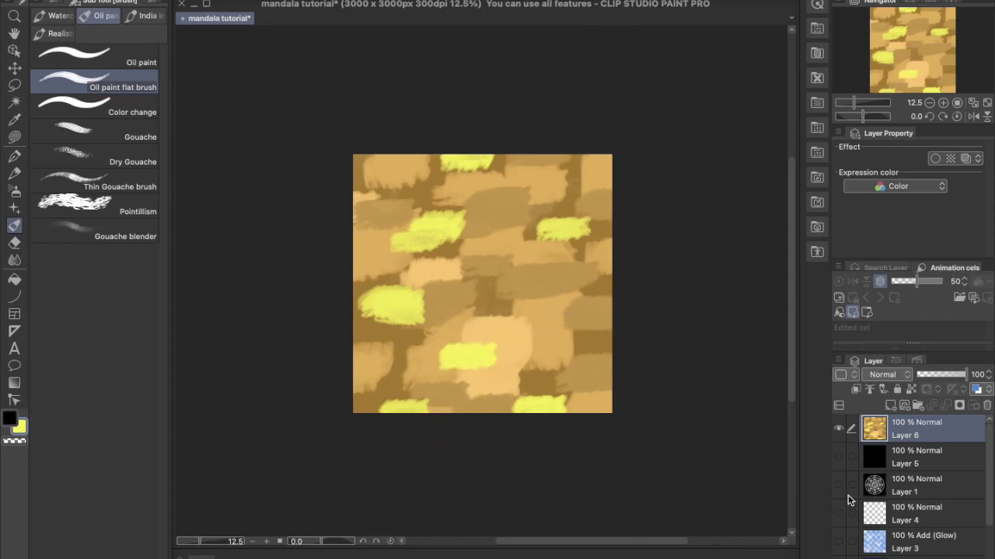
Show the black Layer 5 and move it above the gold Layer 6
{"action": "left_click", "coordinate": [839, 457]}
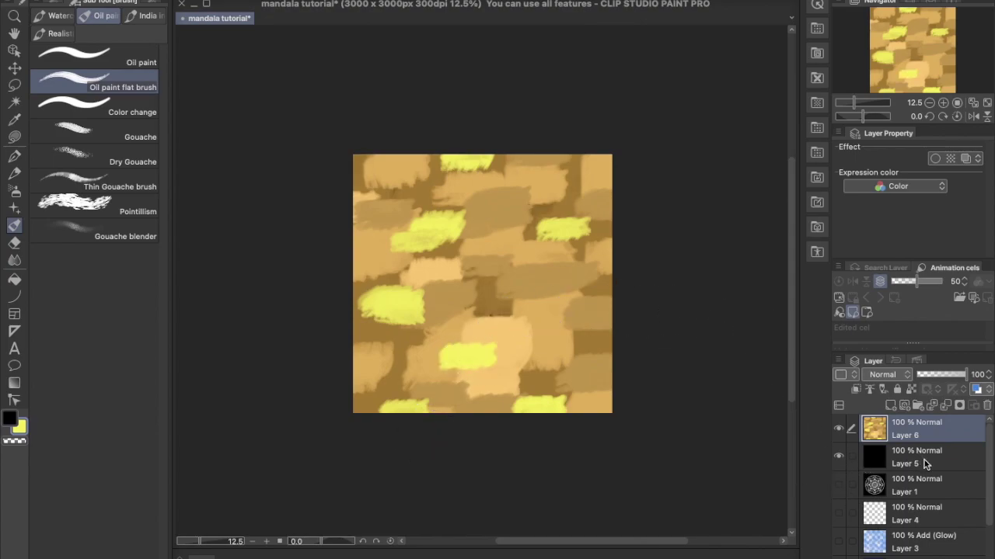
{"action": "left_click_drag", "start_coordinate": [919, 464], "coordinate": [920, 435]}
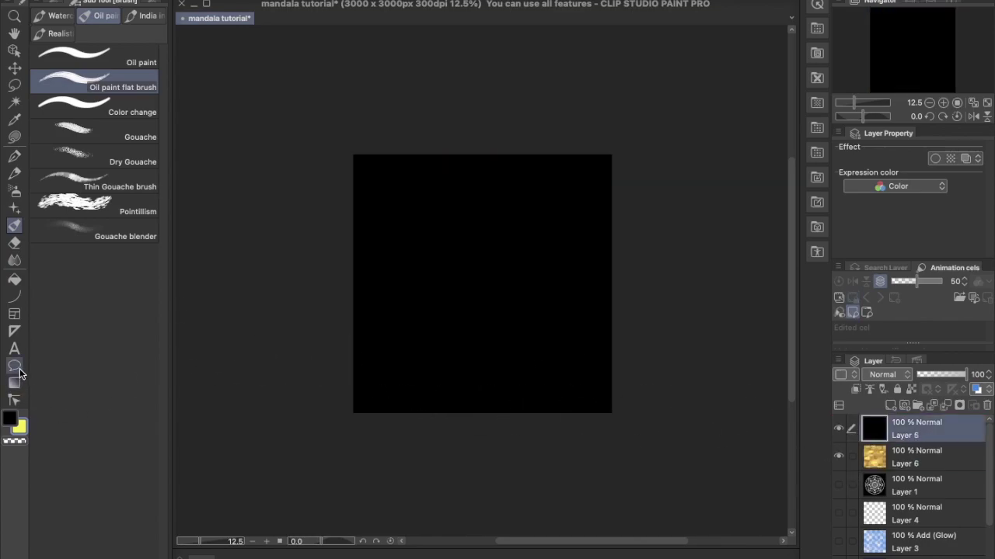
Place a new symmetrical ruler with its centre exactly on the upper-left corner of the canvas
{"action": "left_click", "coordinate": [15, 332]}
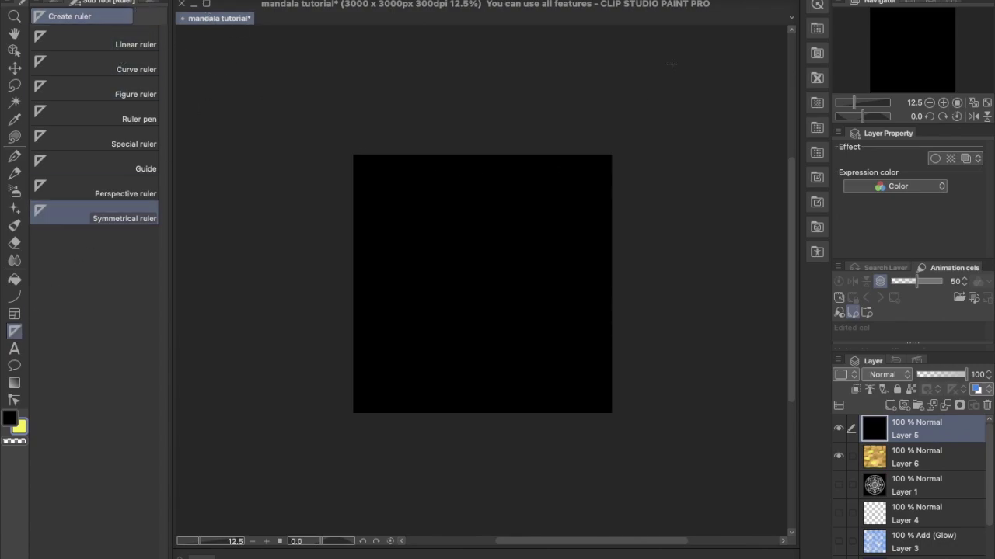
{"action": "key", "text": "ctrl+plus"}
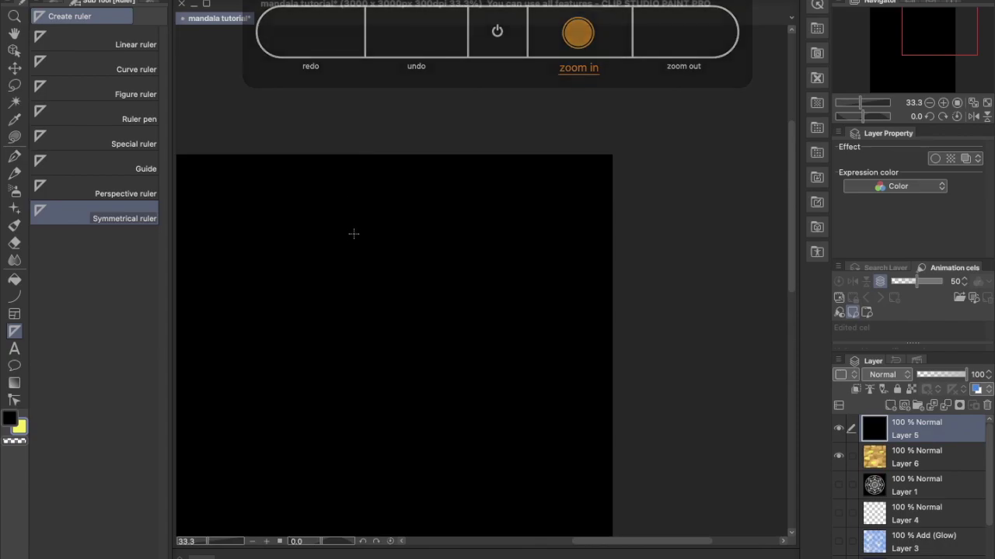
{"action": "scroll", "coordinate": [350, 238], "scroll_direction": "left", "scroll_amount": 5}
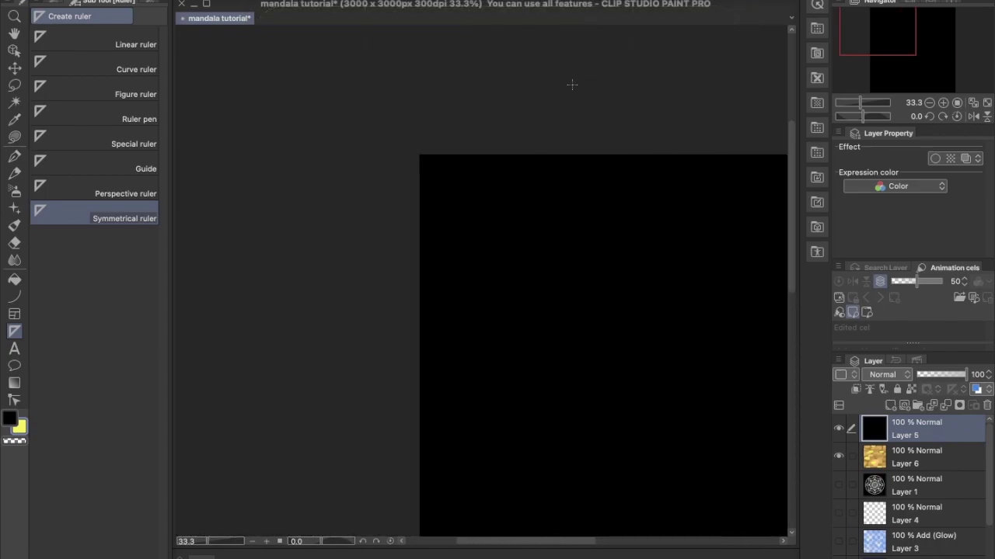
{"action": "key", "text": "ctrl+plus"}
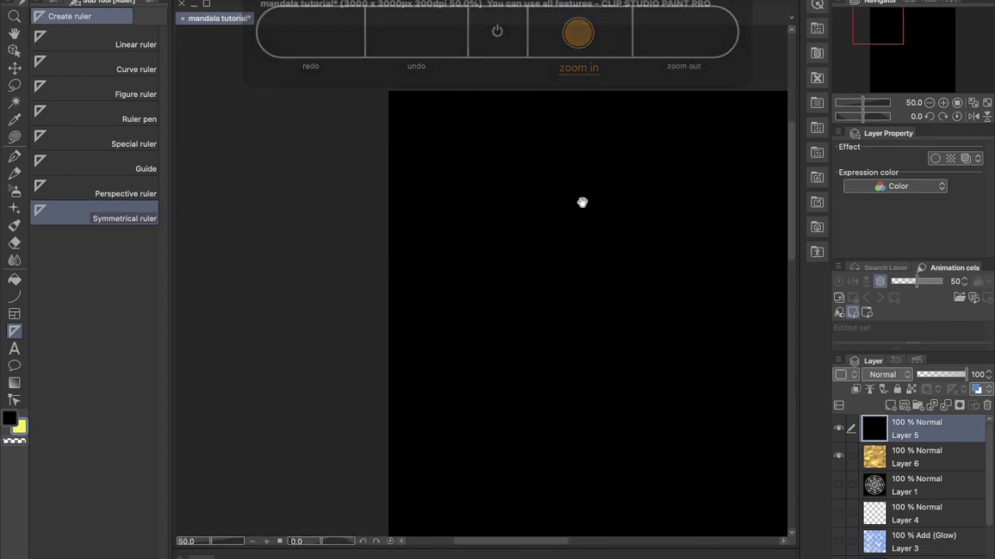
{"action": "scroll", "coordinate": [582, 203], "scroll_direction": "up", "scroll_amount": 3}
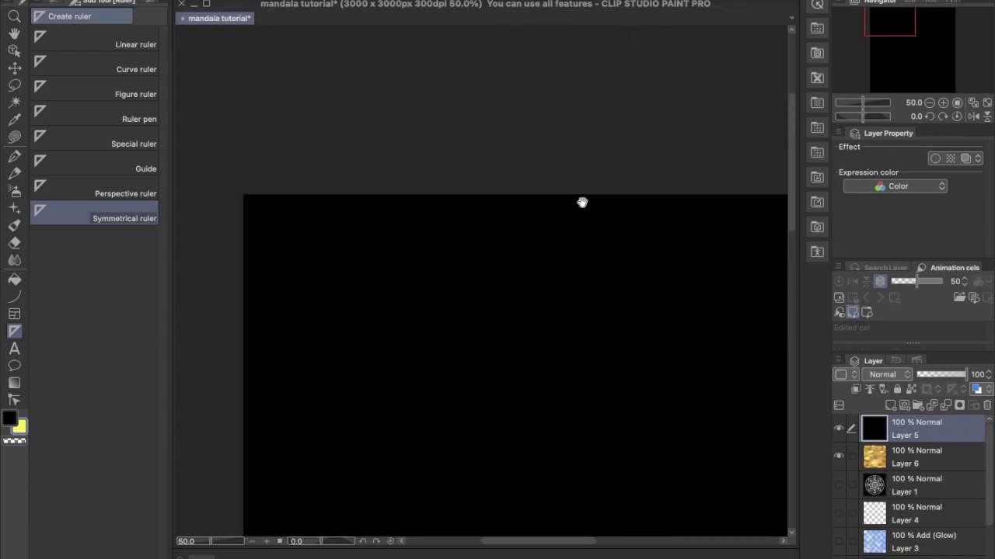
{"action": "key", "text": "ctrl+plus"}
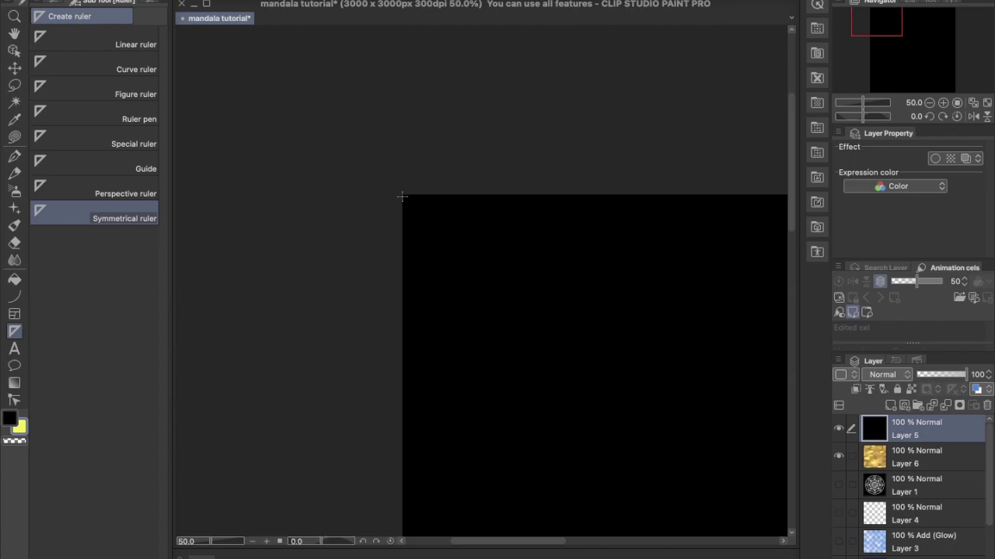
{"action": "key", "text": "ctrl+plus"}
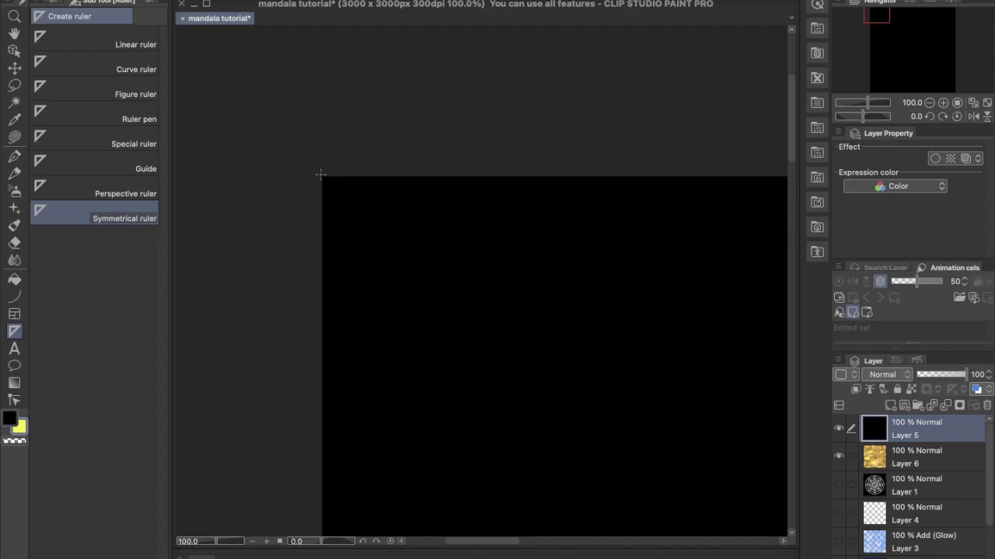
{"action": "key", "text": "ctrl+plus"}
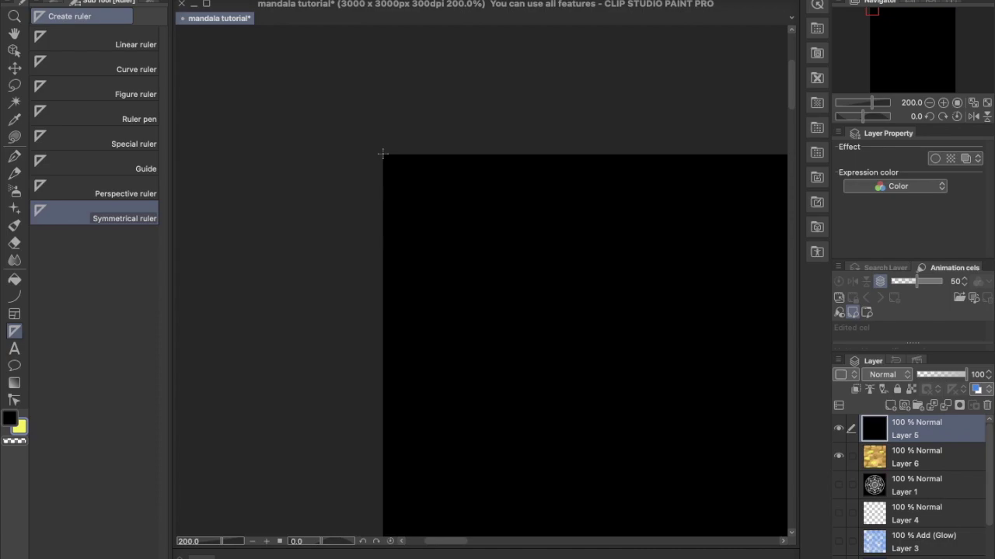
{"action": "left_click", "coordinate": [382, 153]}
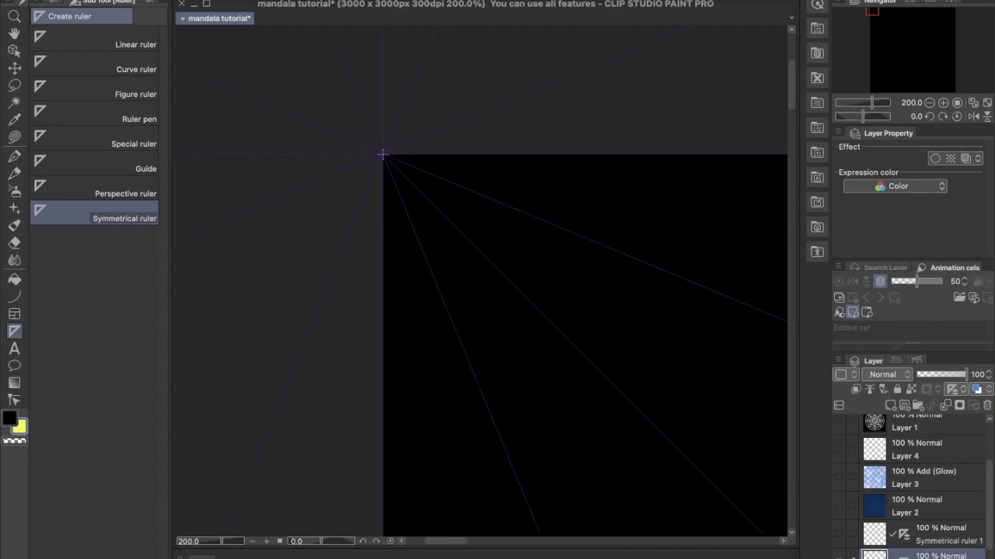
{"action": "key", "text": "ctrl+minus"}
{"action": "key", "text": "ctrl+minus"}
{"action": "key", "text": "ctrl+minus"}
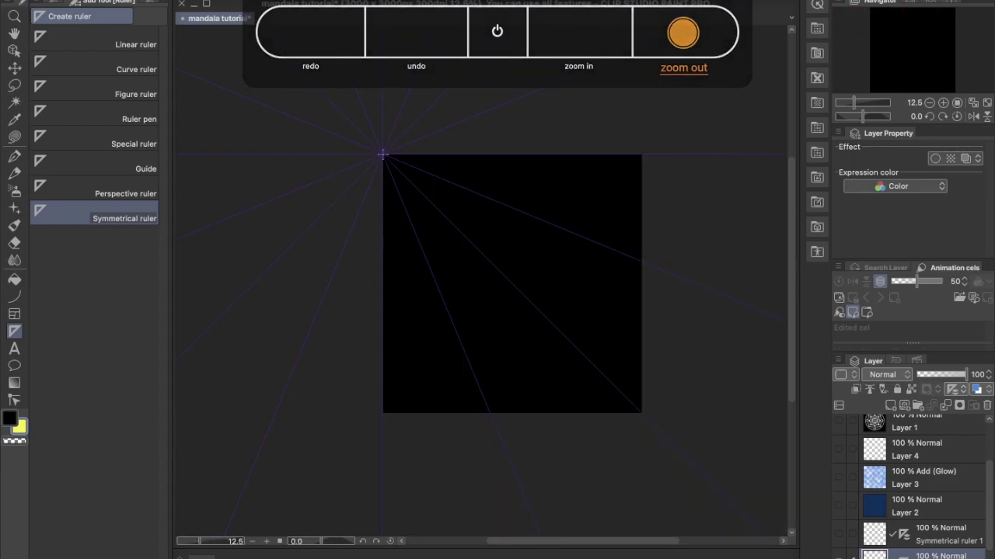
Cut a rounded, scalloped centre around the ruler's origin at the canvas corner out of black Layer 5 with a transparent Lasso fill
{"action": "key", "text": "ctrl+z"}
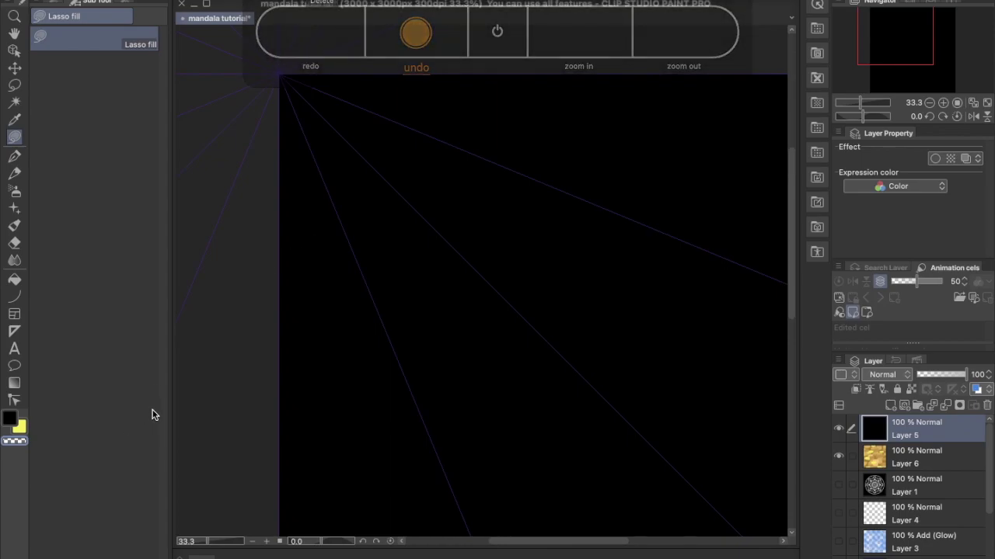
{"action": "left_click", "coordinate": [929, 116]}
{"action": "left_click", "coordinate": [929, 117]}
{"action": "left_click", "coordinate": [929, 116]}
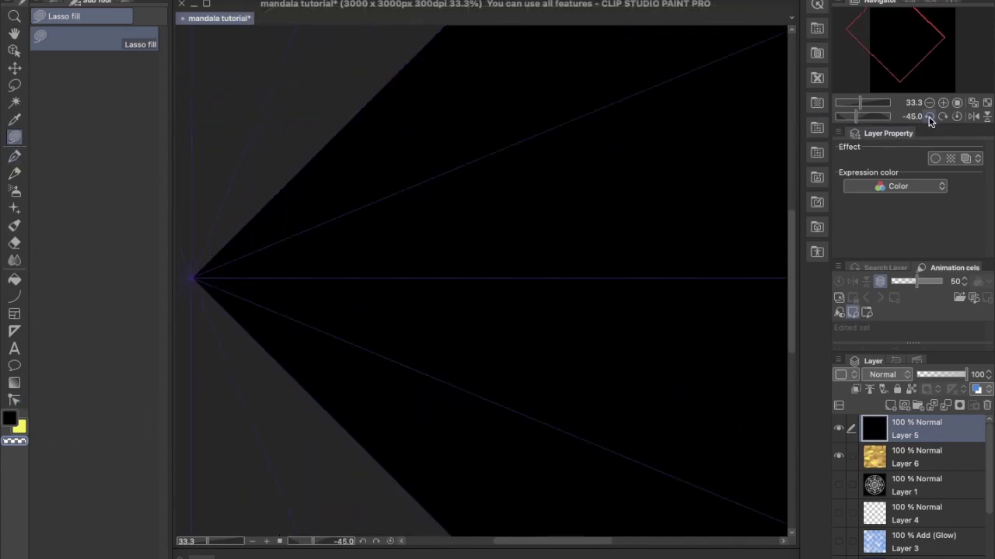
{"action": "left_click", "coordinate": [929, 116]}
{"action": "left_click", "coordinate": [929, 117]}
{"action": "left_click", "coordinate": [929, 117]}
{"action": "left_click", "coordinate": [929, 116]}
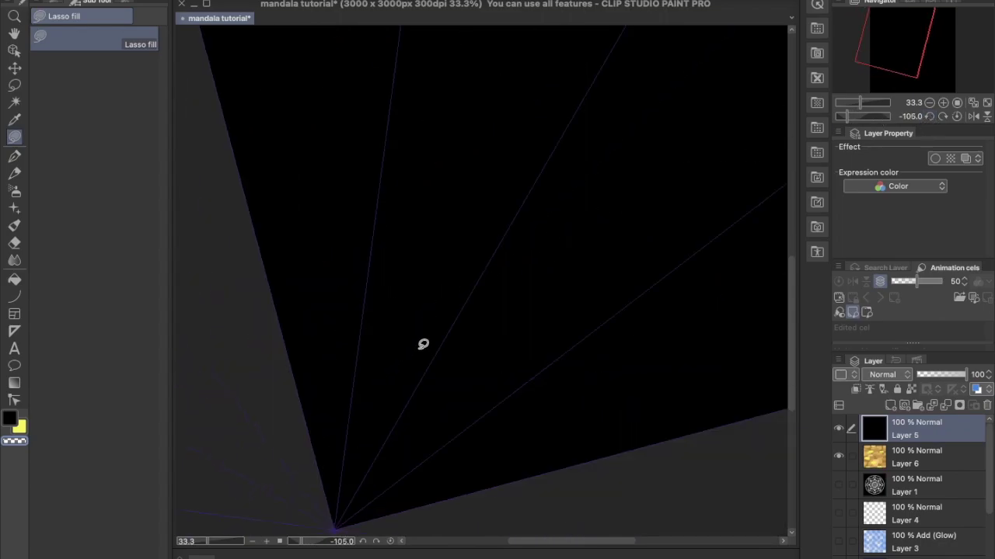
{"action": "left_click_drag", "start_coordinate": [568, 271], "coordinate": [544, 125]}
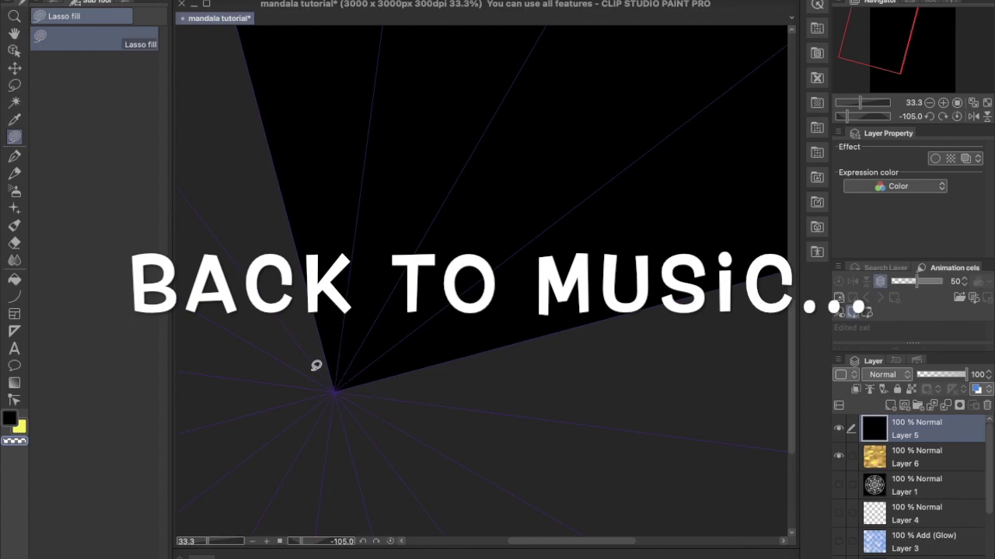
{"action": "mouse_move", "coordinate": [307, 371]}
{"action": "left_mouse_down"}
{"action": "mouse_move", "coordinate": [411, 422]}
{"action": "mouse_move", "coordinate": [290, 408]}
{"action": "mouse_move", "coordinate": [311, 357]}
{"action": "left_mouse_up"}
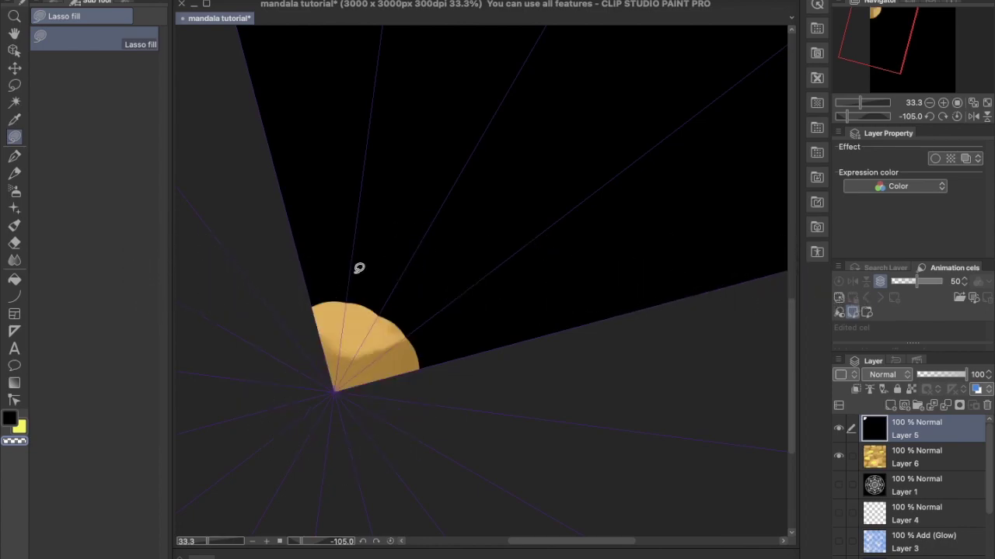
Cut branches radiating from the corner centre, with pointed looped tips and thin curved stems ending in paired leaves
{"action": "mouse_move", "coordinate": [351, 301]}
{"action": "left_mouse_down"}
{"action": "mouse_move", "coordinate": [382, 244]}
{"action": "mouse_move", "coordinate": [390, 310]}
{"action": "mouse_move", "coordinate": [388, 255]}
{"action": "mouse_move", "coordinate": [377, 351]}
{"action": "left_mouse_up"}
{"action": "mouse_move", "coordinate": [387, 258]}
{"action": "left_mouse_down"}
{"action": "mouse_move", "coordinate": [443, 198]}
{"action": "mouse_move", "coordinate": [400, 275]}
{"action": "mouse_move", "coordinate": [525, 204]}
{"action": "mouse_move", "coordinate": [388, 288]}
{"action": "left_mouse_up"}
{"action": "scroll", "coordinate": [394, 201], "scroll_direction": "right", "scroll_amount": 2}
{"action": "mouse_move", "coordinate": [360, 161]}
{"action": "left_mouse_down"}
{"action": "mouse_move", "coordinate": [359, 188]}
{"action": "mouse_move", "coordinate": [483, 108]}
{"action": "mouse_move", "coordinate": [457, 121]}
{"action": "left_mouse_up"}
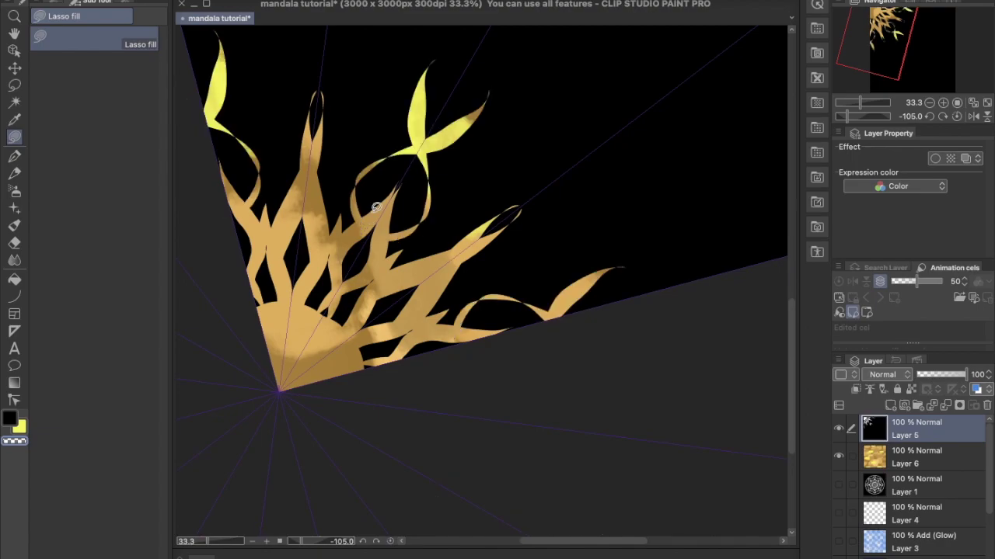
Extend the pattern outward with thick curving branches, split buds and forked tips centred on the symmetry lines
{"action": "scroll", "coordinate": [358, 302], "scroll_direction": "left", "scroll_amount": 2}
{"action": "scroll", "coordinate": [357, 302], "scroll_direction": "up", "scroll_amount": 4}
{"action": "mouse_move", "coordinate": [448, 90]}
{"action": "left_mouse_down"}
{"action": "mouse_move", "coordinate": [355, 262]}
{"action": "mouse_move", "coordinate": [376, 304]}
{"action": "left_mouse_up"}
{"action": "left_click_drag", "start_coordinate": [495, 219], "coordinate": [398, 279]}
{"action": "mouse_move", "coordinate": [338, 255]}
{"action": "left_mouse_down"}
{"action": "mouse_move", "coordinate": [378, 222]}
{"action": "mouse_move", "coordinate": [522, 176]}
{"action": "mouse_move", "coordinate": [480, 224]}
{"action": "mouse_move", "coordinate": [347, 261]}
{"action": "left_mouse_up"}
{"action": "left_click_drag", "start_coordinate": [276, 208], "coordinate": [358, 295]}
{"action": "mouse_move", "coordinate": [292, 289]}
{"action": "left_mouse_down"}
{"action": "mouse_move", "coordinate": [412, 100]}
{"action": "mouse_move", "coordinate": [373, 176]}
{"action": "left_mouse_up"}
{"action": "left_click_drag", "start_coordinate": [598, 228], "coordinate": [429, 255]}
{"action": "mouse_move", "coordinate": [318, 226]}
{"action": "left_mouse_down"}
{"action": "mouse_move", "coordinate": [366, 189]}
{"action": "mouse_move", "coordinate": [473, 160]}
{"action": "mouse_move", "coordinate": [473, 245]}
{"action": "left_mouse_up"}
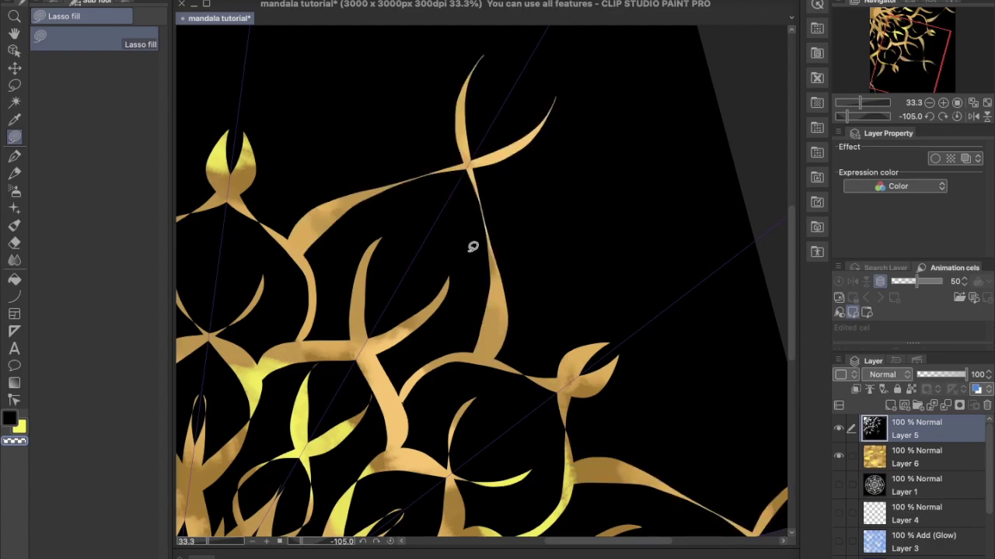
Cut large curved plumes toward the far corner and fringe their inner edges with tapered feathery strands
{"action": "scroll", "coordinate": [472, 245], "scroll_direction": "down", "scroll_amount": 5}
{"action": "scroll", "coordinate": [338, 158], "scroll_direction": "up", "scroll_amount": 5}
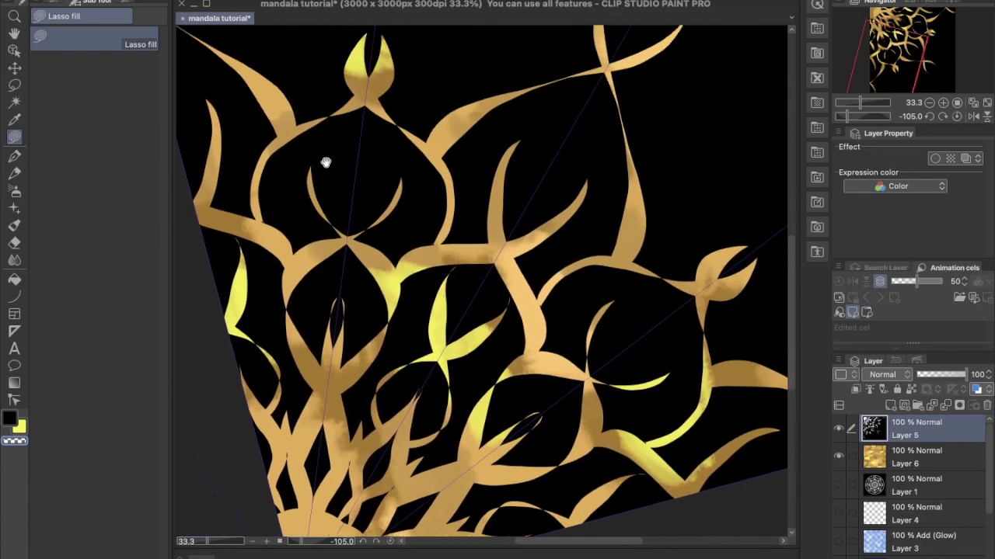
{"action": "mouse_move", "coordinate": [264, 223]}
{"action": "left_mouse_down"}
{"action": "mouse_move", "coordinate": [315, 138]}
{"action": "mouse_move", "coordinate": [446, 40]}
{"action": "mouse_move", "coordinate": [317, 152]}
{"action": "mouse_move", "coordinate": [268, 221]}
{"action": "left_mouse_up"}
{"action": "scroll", "coordinate": [330, 240], "scroll_direction": "right", "scroll_amount": 5}
{"action": "mouse_move", "coordinate": [329, 240]}
{"action": "left_mouse_down"}
{"action": "mouse_move", "coordinate": [544, 125]}
{"action": "mouse_move", "coordinate": [580, 80]}
{"action": "mouse_move", "coordinate": [353, 171]}
{"action": "mouse_move", "coordinate": [336, 272]}
{"action": "left_mouse_up"}
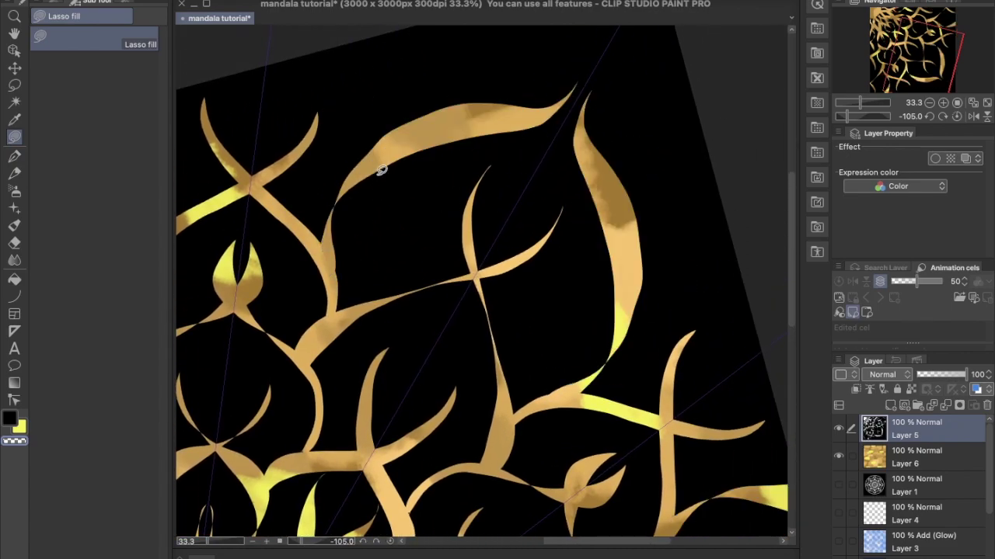
{"action": "mouse_move", "coordinate": [395, 160]}
{"action": "left_mouse_down"}
{"action": "mouse_move", "coordinate": [392, 226]}
{"action": "mouse_move", "coordinate": [402, 140]}
{"action": "mouse_move", "coordinate": [401, 246]}
{"action": "mouse_move", "coordinate": [440, 150]}
{"action": "mouse_move", "coordinate": [439, 222]}
{"action": "mouse_move", "coordinate": [455, 133]}
{"action": "left_mouse_up"}
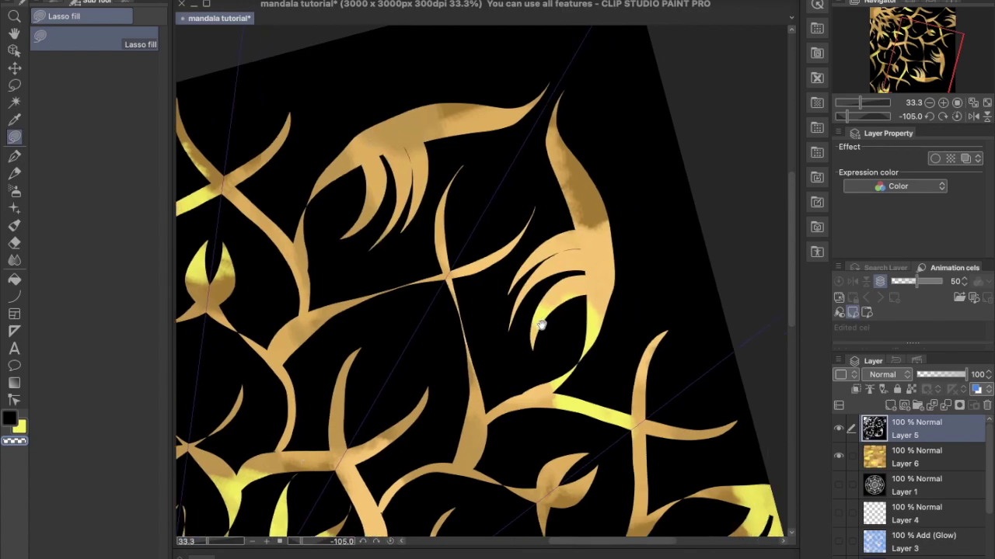
Cut thin tendrils ending in spiral curls beside the outer branches
{"action": "scroll", "coordinate": [550, 321], "scroll_direction": "right", "scroll_amount": 5}
{"action": "scroll", "coordinate": [550, 320], "scroll_direction": "down", "scroll_amount": 4}
{"action": "mouse_move", "coordinate": [536, 148]}
{"action": "left_mouse_down"}
{"action": "mouse_move", "coordinate": [585, 112]}
{"action": "mouse_move", "coordinate": [550, 191]}
{"action": "mouse_move", "coordinate": [540, 155]}
{"action": "left_mouse_up"}
{"action": "scroll", "coordinate": [355, 244], "scroll_direction": "right", "scroll_amount": 4}
{"action": "scroll", "coordinate": [355, 244], "scroll_direction": "down", "scroll_amount": 3}
{"action": "mouse_move", "coordinate": [400, 227]}
{"action": "left_mouse_down"}
{"action": "mouse_move", "coordinate": [505, 190]}
{"action": "mouse_move", "coordinate": [497, 201]}
{"action": "mouse_move", "coordinate": [477, 195]}
{"action": "mouse_move", "coordinate": [505, 217]}
{"action": "mouse_move", "coordinate": [421, 216]}
{"action": "mouse_move", "coordinate": [398, 227]}
{"action": "left_mouse_up"}
Cut outlined hearts between the forked tips along the symmetry lines, undoing the first attempt
{"action": "scroll", "coordinate": [313, 162], "scroll_direction": "down", "scroll_amount": 4}
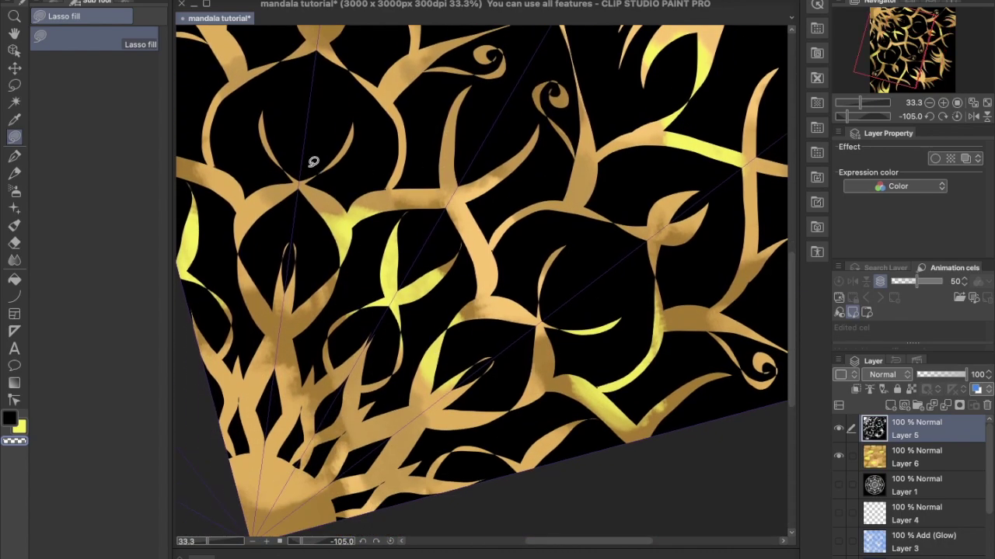
{"action": "mouse_move", "coordinate": [303, 80]}
{"action": "left_mouse_down"}
{"action": "mouse_move", "coordinate": [295, 98]}
{"action": "mouse_move", "coordinate": [311, 101]}
{"action": "mouse_move", "coordinate": [303, 112]}
{"action": "mouse_move", "coordinate": [318, 132]}
{"action": "mouse_move", "coordinate": [304, 160]}
{"action": "mouse_move", "coordinate": [283, 94]}
{"action": "mouse_move", "coordinate": [311, 105]}
{"action": "mouse_move", "coordinate": [301, 124]}
{"action": "left_mouse_up"}
{"action": "key", "text": "ctrl+z"}
{"action": "scroll", "coordinate": [322, 196], "scroll_direction": "left", "scroll_amount": 3}
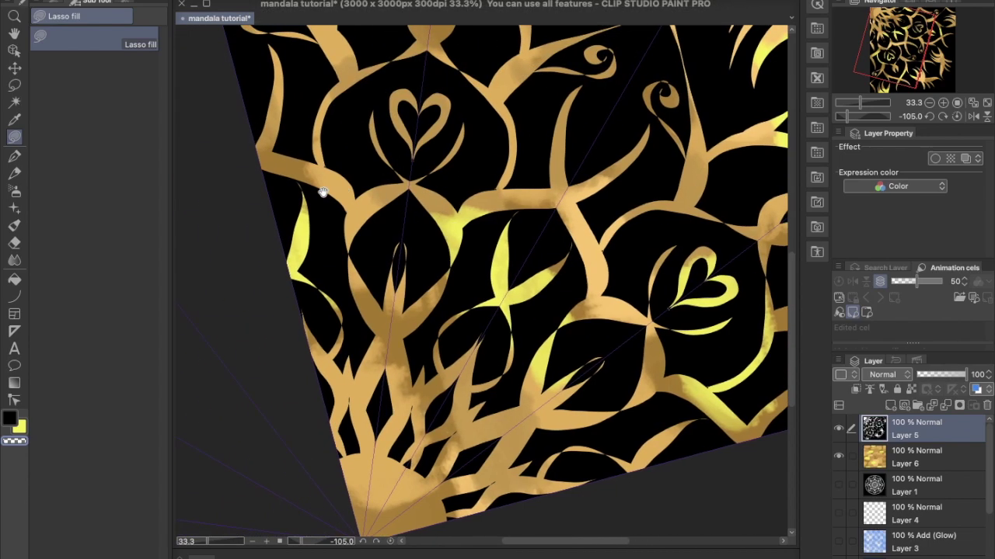
{"action": "scroll", "coordinate": [322, 195], "scroll_direction": "up", "scroll_amount": 2}
{"action": "mouse_move", "coordinate": [590, 192]}
{"action": "left_mouse_down"}
{"action": "mouse_move", "coordinate": [597, 132]}
{"action": "mouse_move", "coordinate": [613, 155]}
{"action": "mouse_move", "coordinate": [600, 131]}
{"action": "mouse_move", "coordinate": [589, 194]}
{"action": "left_mouse_up"}
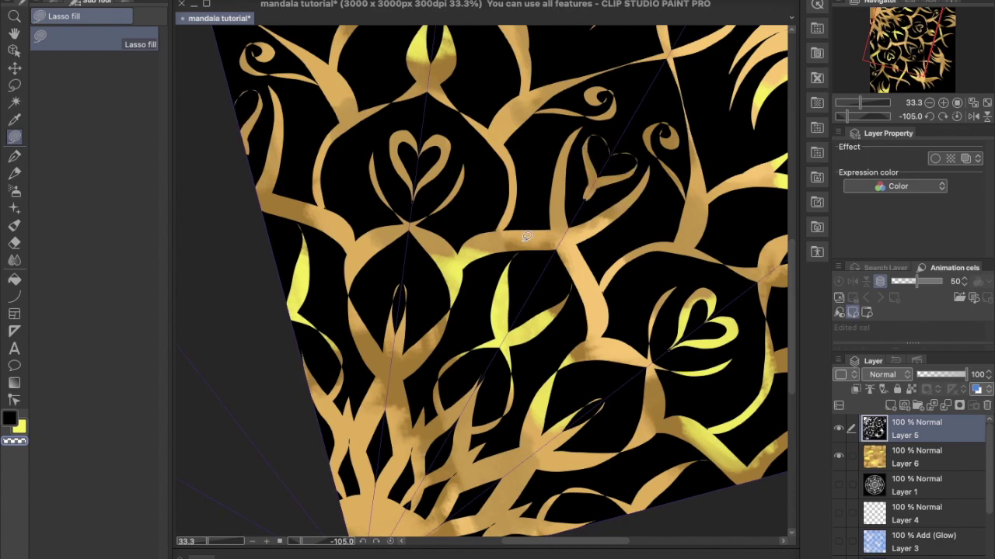
Cut small and medium solid hearts between the outer branches and add spikes along the large plumes' outer edges
{"action": "scroll", "coordinate": [400, 199], "scroll_direction": "left", "scroll_amount": 2}
{"action": "scroll", "coordinate": [400, 199], "scroll_direction": "up", "scroll_amount": 4}
{"action": "mouse_move", "coordinate": [381, 264]}
{"action": "left_mouse_down"}
{"action": "mouse_move", "coordinate": [361, 226]}
{"action": "mouse_move", "coordinate": [381, 267]}
{"action": "left_mouse_up"}
{"action": "scroll", "coordinate": [413, 262], "scroll_direction": "right", "scroll_amount": 2}
{"action": "scroll", "coordinate": [495, 276], "scroll_direction": "up", "scroll_amount": 3}
{"action": "left_click_drag", "start_coordinate": [495, 254], "coordinate": [488, 281]}
Cut a serrated arrow-like stem on the diagonal symmetry line and a row of four rounded dots leading to the far corner
{"action": "scroll", "coordinate": [598, 256], "scroll_direction": "right", "scroll_amount": 3}
{"action": "scroll", "coordinate": [598, 256], "scroll_direction": "down", "scroll_amount": 2}
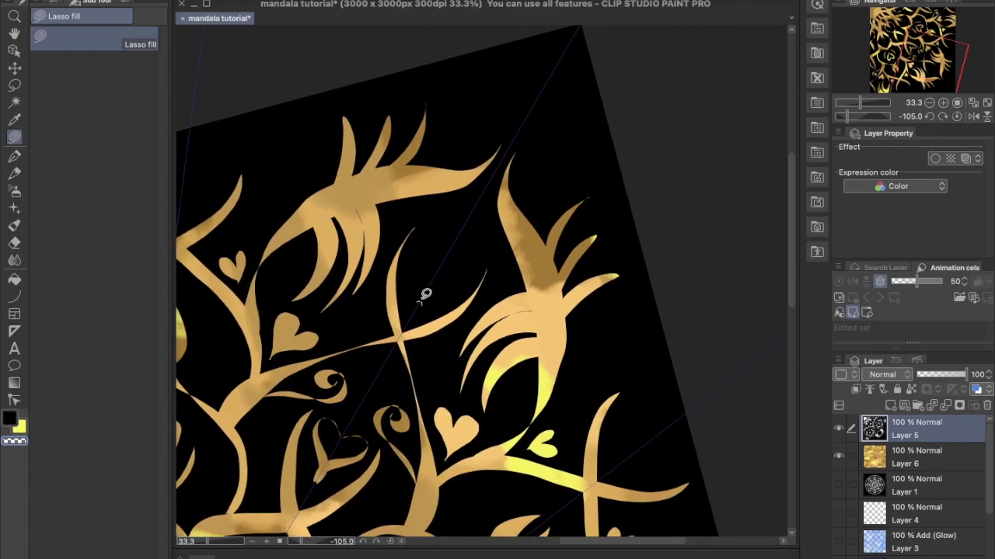
{"action": "left_click_drag", "start_coordinate": [480, 209], "coordinate": [479, 194]}
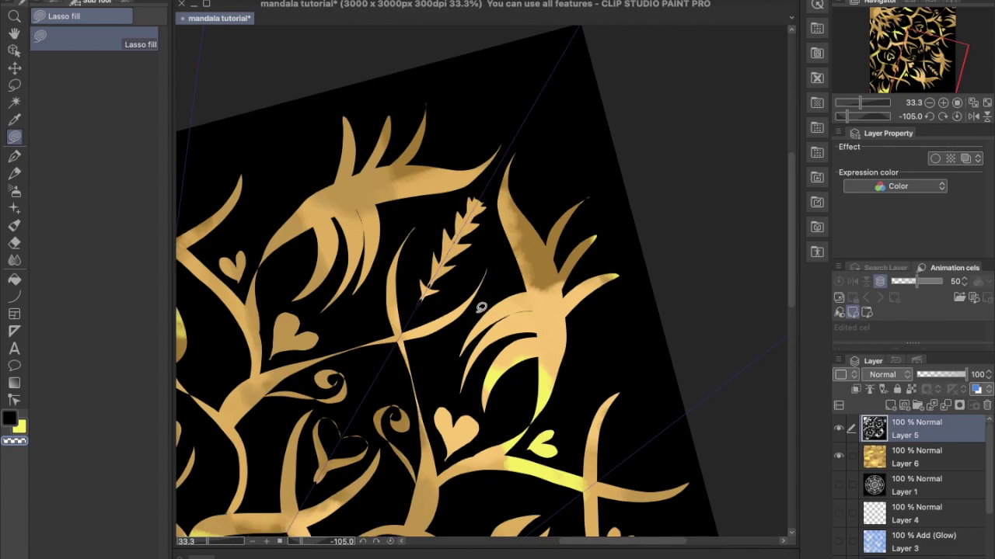
{"action": "left_click_drag", "start_coordinate": [413, 305], "coordinate": [409, 314]}
{"action": "left_click_drag", "start_coordinate": [516, 128], "coordinate": [543, 83]}
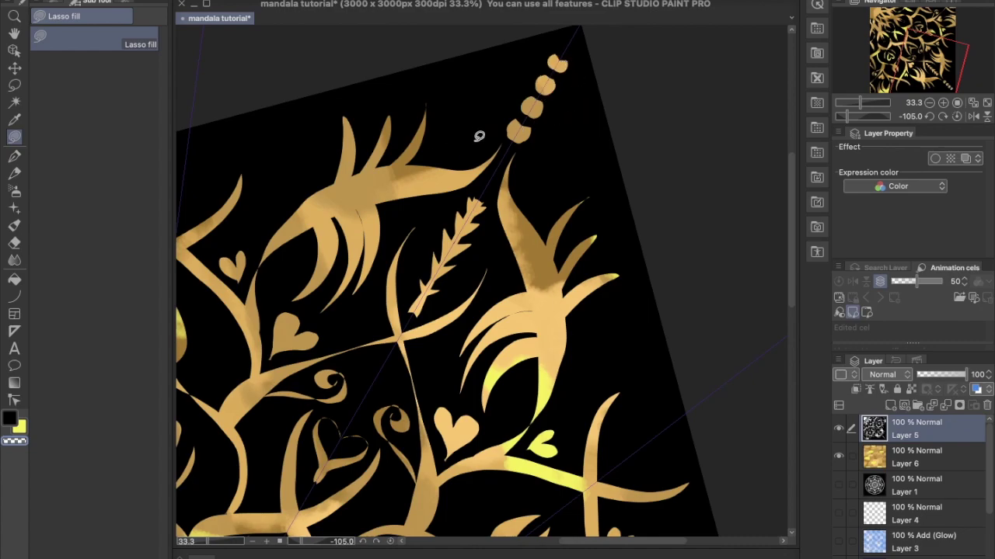
Add more pointed leaves and spikes to the large plumes and cut split leaves on both sides of the buds
{"action": "mouse_move", "coordinate": [438, 158]}
{"action": "left_mouse_down"}
{"action": "mouse_move", "coordinate": [461, 126]}
{"action": "mouse_move", "coordinate": [454, 170]}
{"action": "mouse_move", "coordinate": [474, 148]}
{"action": "mouse_move", "coordinate": [482, 99]}
{"action": "mouse_move", "coordinate": [488, 137]}
{"action": "mouse_move", "coordinate": [452, 172]}
{"action": "left_mouse_up"}
{"action": "scroll", "coordinate": [425, 178], "scroll_direction": "left", "scroll_amount": 3}
{"action": "mouse_move", "coordinate": [378, 158]}
{"action": "left_mouse_down"}
{"action": "mouse_move", "coordinate": [398, 206]}
{"action": "mouse_move", "coordinate": [414, 172]}
{"action": "mouse_move", "coordinate": [403, 117]}
{"action": "mouse_move", "coordinate": [392, 203]}
{"action": "left_mouse_up"}
{"action": "scroll", "coordinate": [319, 286], "scroll_direction": "left", "scroll_amount": 8}
{"action": "scroll", "coordinate": [318, 286], "scroll_direction": "down", "scroll_amount": 4}
{"action": "mouse_move", "coordinate": [439, 281]}
{"action": "left_mouse_down"}
{"action": "mouse_move", "coordinate": [445, 207]}
{"action": "mouse_move", "coordinate": [446, 276]}
{"action": "left_mouse_up"}
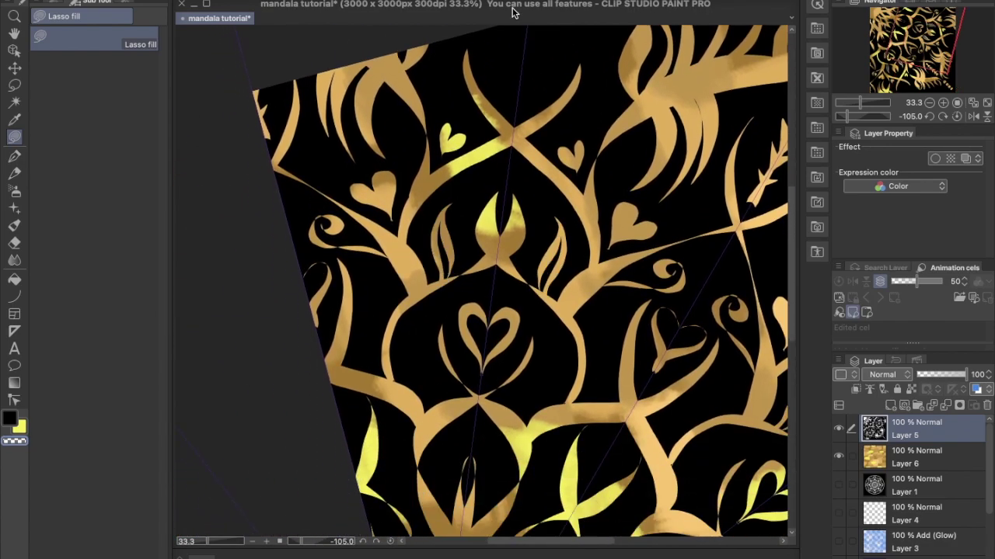
Cut a petal-shaped crown inside the outer fork and a hollow pointed leaf beneath the large plume
{"action": "mouse_move", "coordinate": [496, 111]}
{"action": "left_mouse_down"}
{"action": "mouse_move", "coordinate": [500, 73]}
{"action": "mouse_move", "coordinate": [540, 33]}
{"action": "left_mouse_up"}
{"action": "left_click_drag", "start_coordinate": [507, 130], "coordinate": [504, 125]}
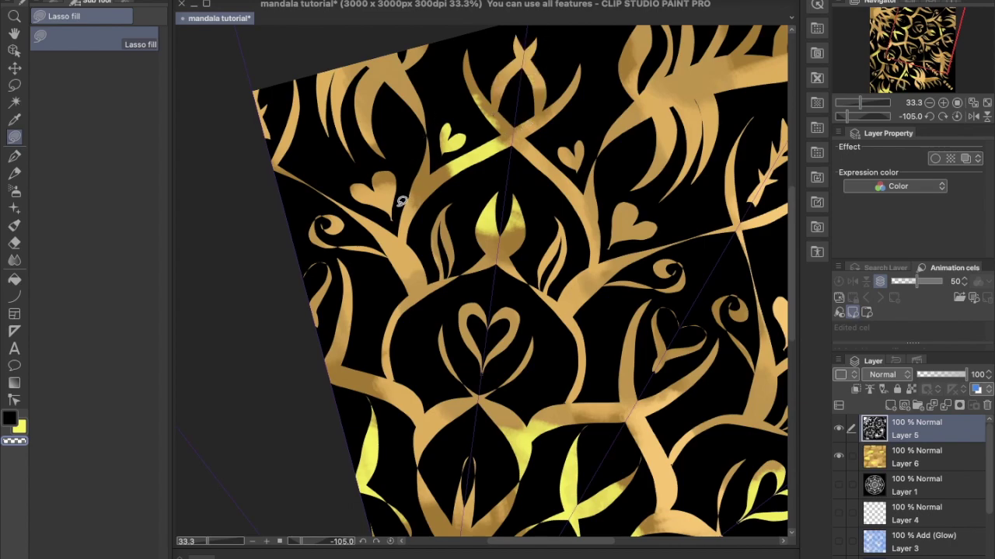
{"action": "left_click_drag", "start_coordinate": [415, 93], "coordinate": [417, 95]}
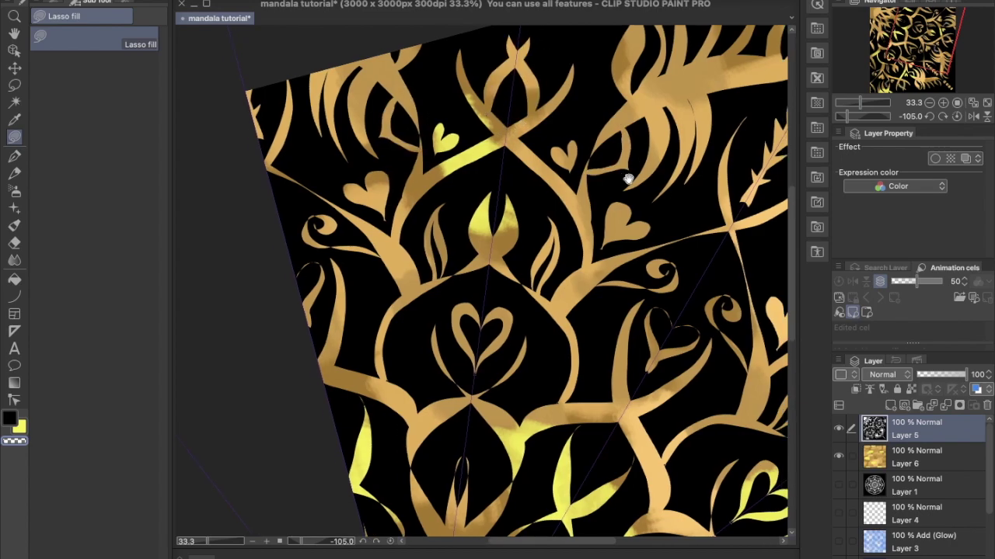
Fill the inner gaps with a small Y-shaped stem, grass-like strands, pointed leaves and thin crescents around the looped tips
{"action": "scroll", "coordinate": [382, 246], "scroll_direction": "right", "scroll_amount": 10}
{"action": "left_click_drag", "start_coordinate": [396, 281], "coordinate": [425, 299]}
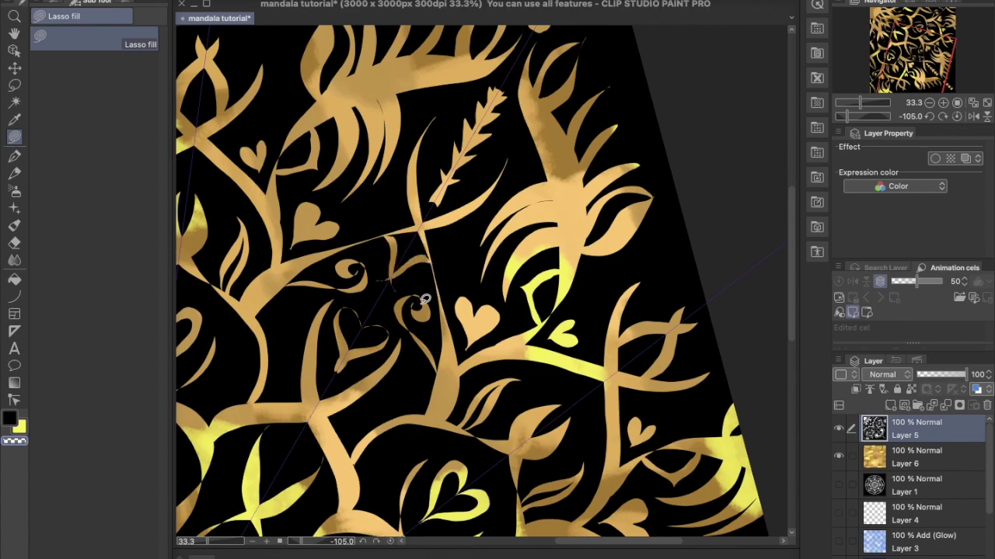
{"action": "scroll", "coordinate": [439, 302], "scroll_direction": "down", "scroll_amount": 5}
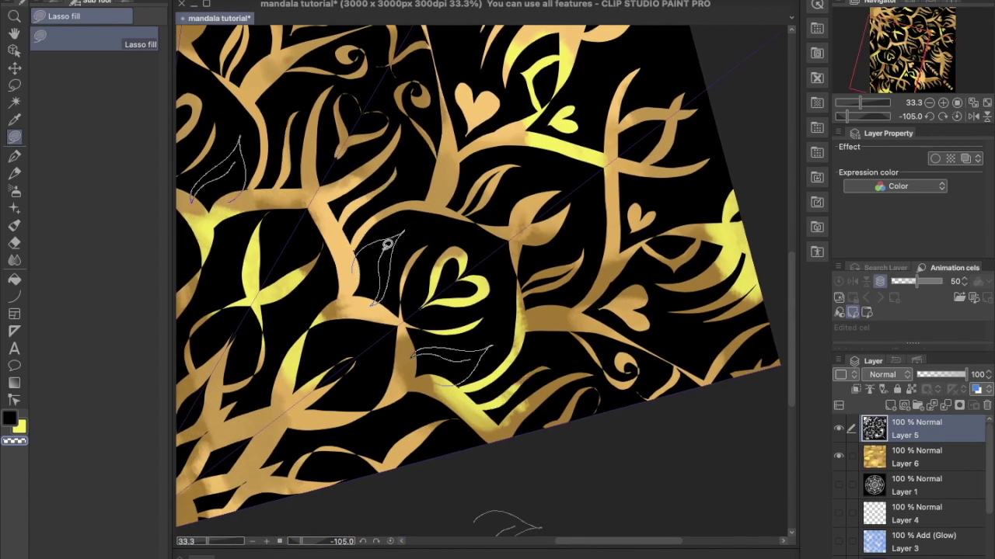
{"action": "mouse_move", "coordinate": [243, 411]}
{"action": "left_mouse_down"}
{"action": "mouse_move", "coordinate": [332, 303]}
{"action": "mouse_move", "coordinate": [332, 255]}
{"action": "left_mouse_up"}
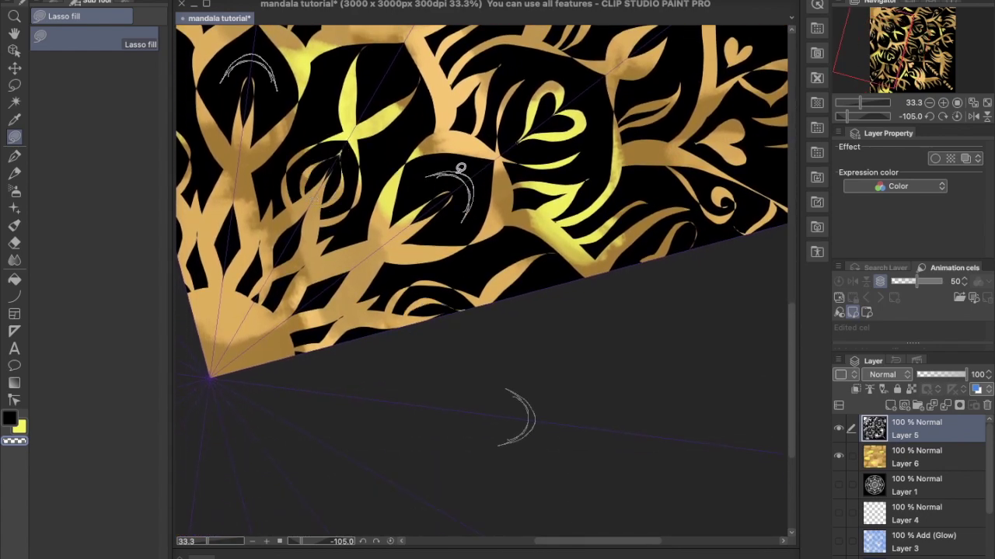
Cut fan shapes between the inner leaf pairs, small hooks near the hearts, and broad curved branches running off the canvas edges
{"action": "left_click_drag", "start_coordinate": [537, 272], "coordinate": [394, 335]}
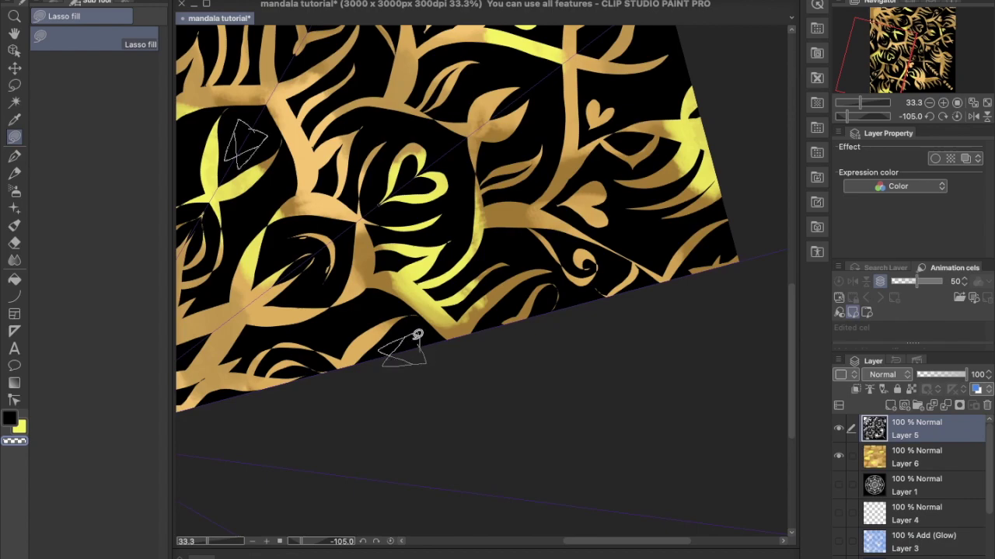
{"action": "left_click_drag", "start_coordinate": [668, 212], "coordinate": [722, 254]}
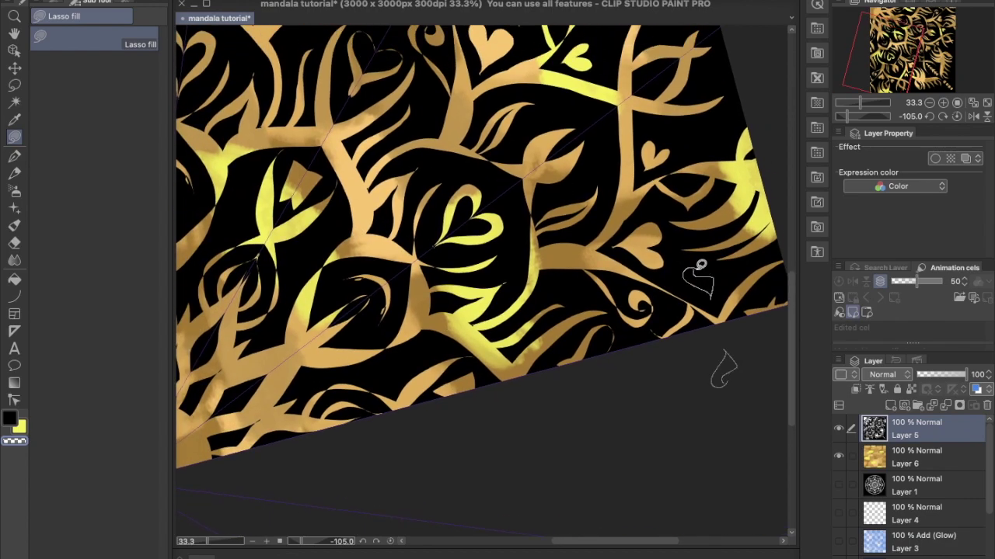
{"action": "left_click_drag", "start_coordinate": [696, 158], "coordinate": [704, 224]}
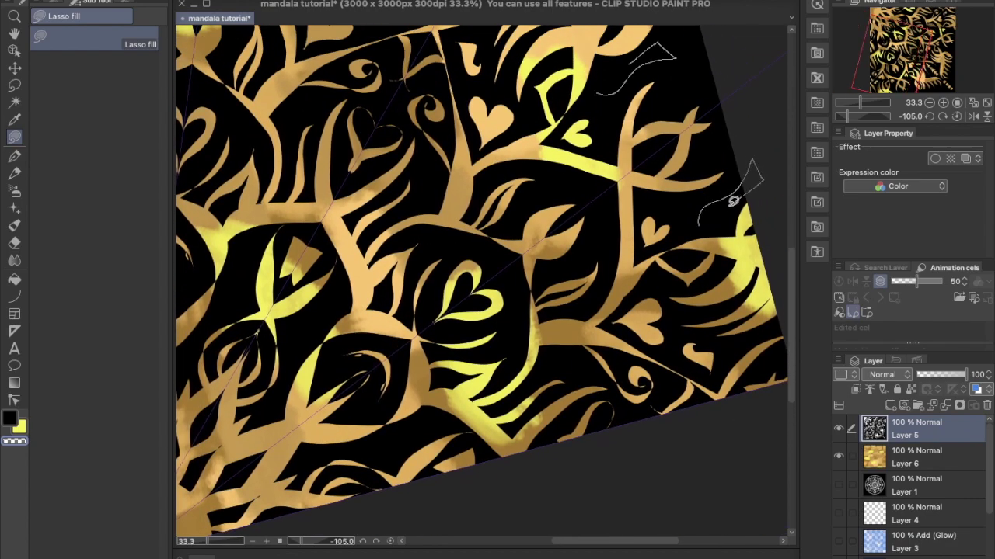
{"action": "left_click_drag", "start_coordinate": [577, 205], "coordinate": [451, 284]}
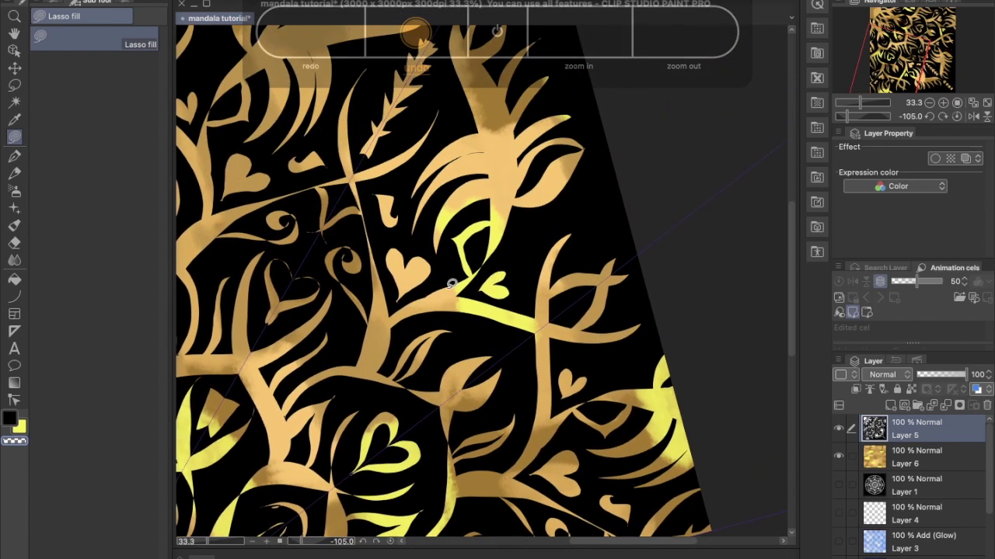
{"action": "mouse_move", "coordinate": [587, 247]}
{"action": "left_mouse_down"}
{"action": "mouse_move", "coordinate": [689, 198]}
{"action": "mouse_move", "coordinate": [594, 267]}
{"action": "left_mouse_up"}
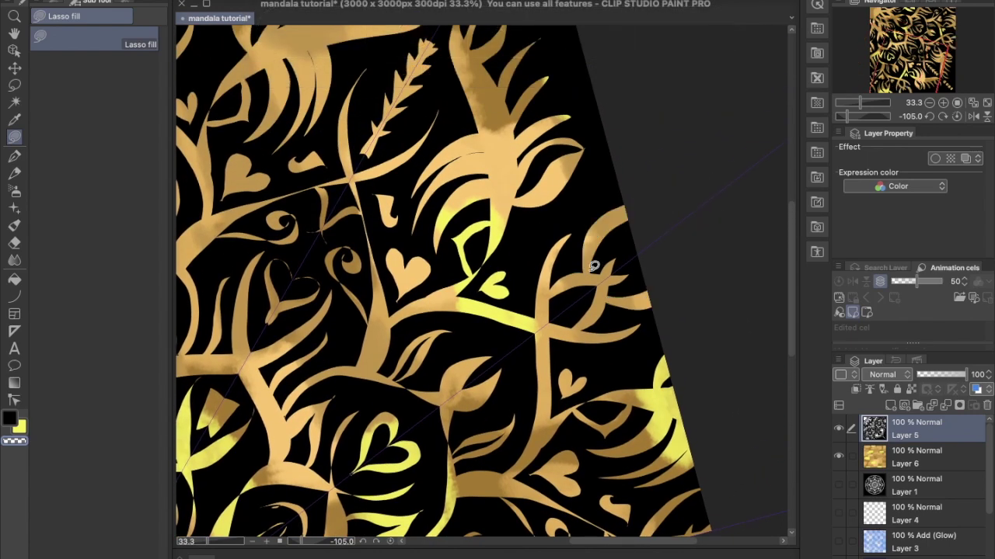
Cut hollow pointed leaves at the plumes' outer tips and fill the remaining gaps around them with small spikes
{"action": "left_click_drag", "start_coordinate": [300, 197], "coordinate": [363, 426]}
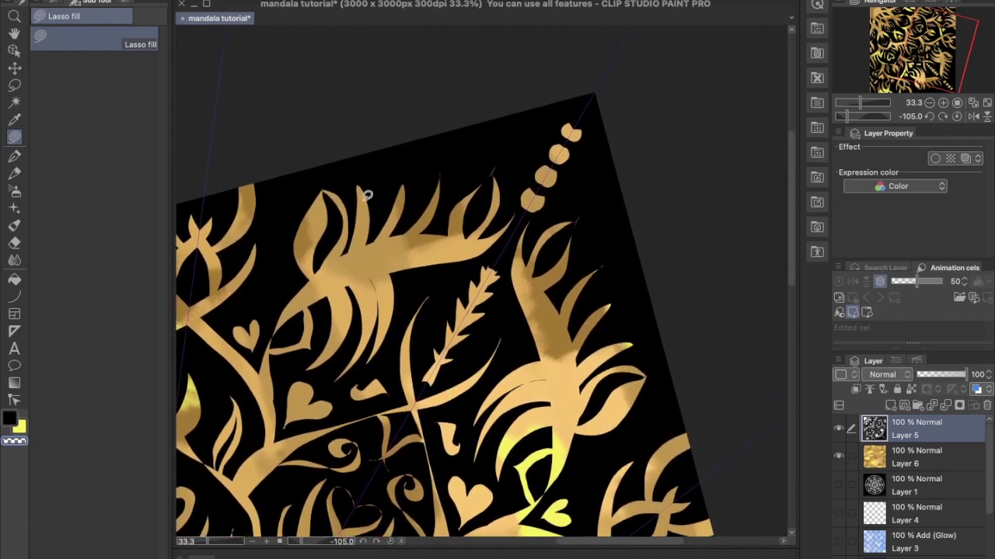
{"action": "mouse_move", "coordinate": [469, 191]}
{"action": "left_mouse_down"}
{"action": "mouse_move", "coordinate": [488, 150]}
{"action": "mouse_move", "coordinate": [504, 194]}
{"action": "left_mouse_up"}
{"action": "left_click_drag", "start_coordinate": [530, 122], "coordinate": [533, 126]}
{"action": "left_click_drag", "start_coordinate": [327, 257], "coordinate": [492, 256]}
{"action": "mouse_move", "coordinate": [457, 305]}
{"action": "left_mouse_down"}
{"action": "mouse_move", "coordinate": [446, 267]}
{"action": "mouse_move", "coordinate": [466, 289]}
{"action": "mouse_move", "coordinate": [457, 305]}
{"action": "left_mouse_up"}
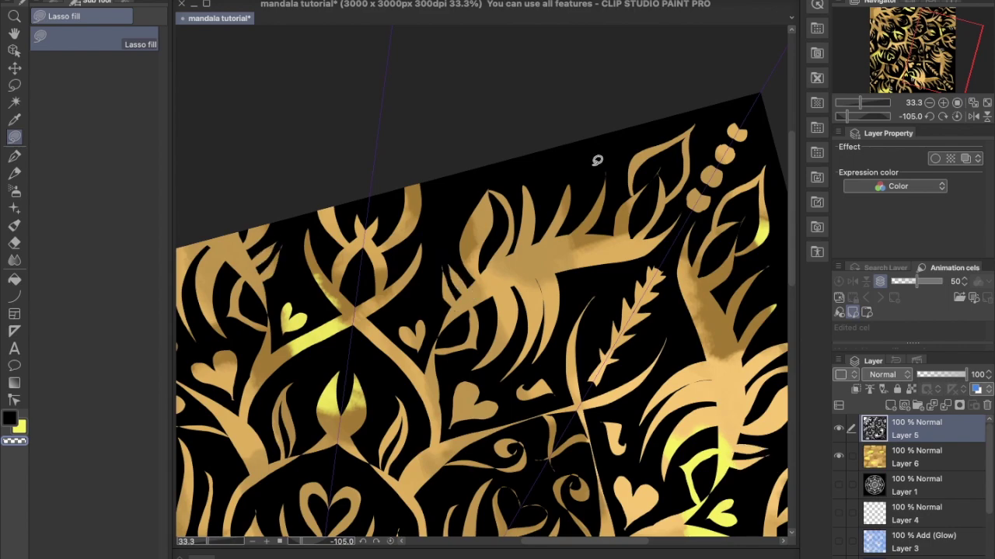
Set the canvas rotation to -90 degrees with the whole design centred in the window
{"action": "key", "text": "ctrl+minus"}
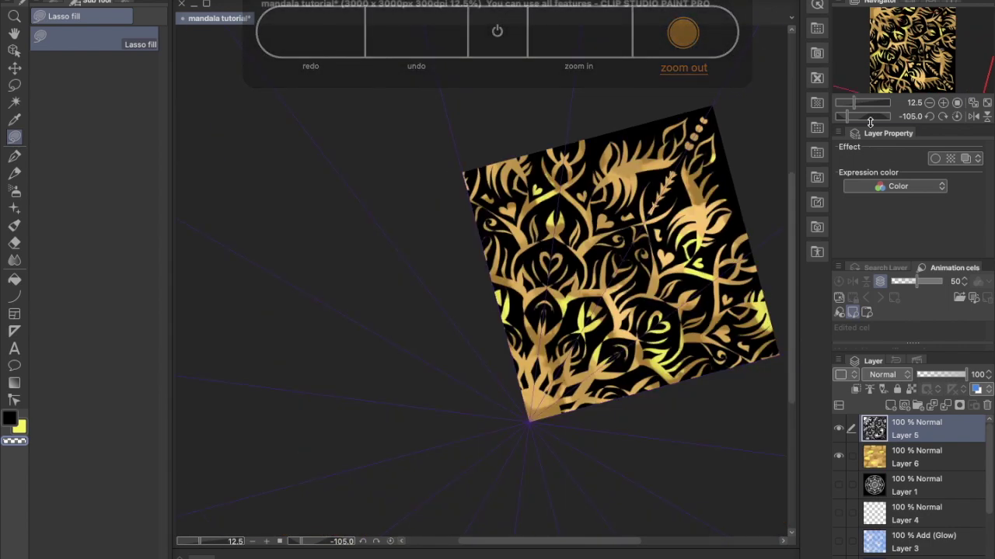
{"action": "left_click", "coordinate": [943, 115]}
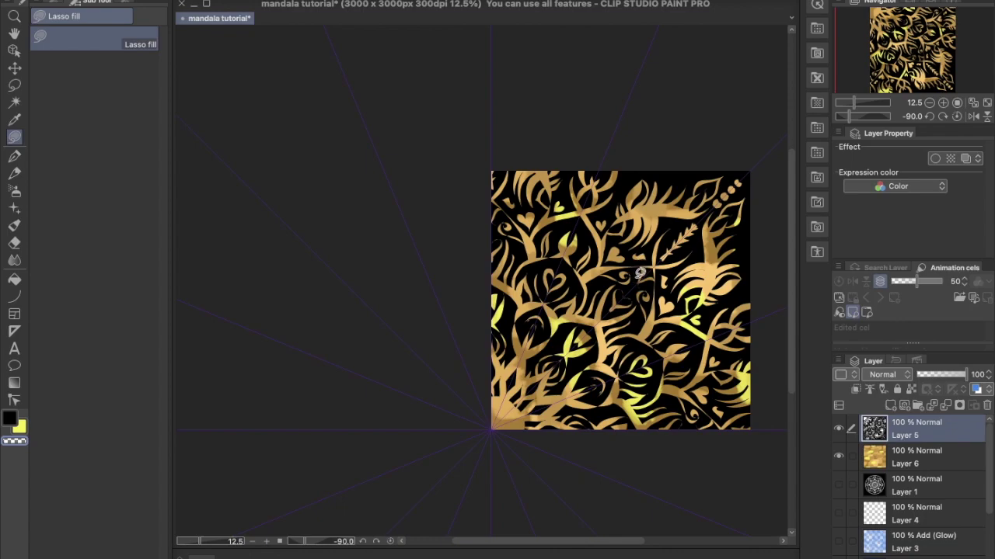
{"action": "scroll", "coordinate": [639, 272], "scroll_direction": "right", "scroll_amount": 5}
{"action": "scroll", "coordinate": [639, 272], "scroll_direction": "down", "scroll_amount": 2}
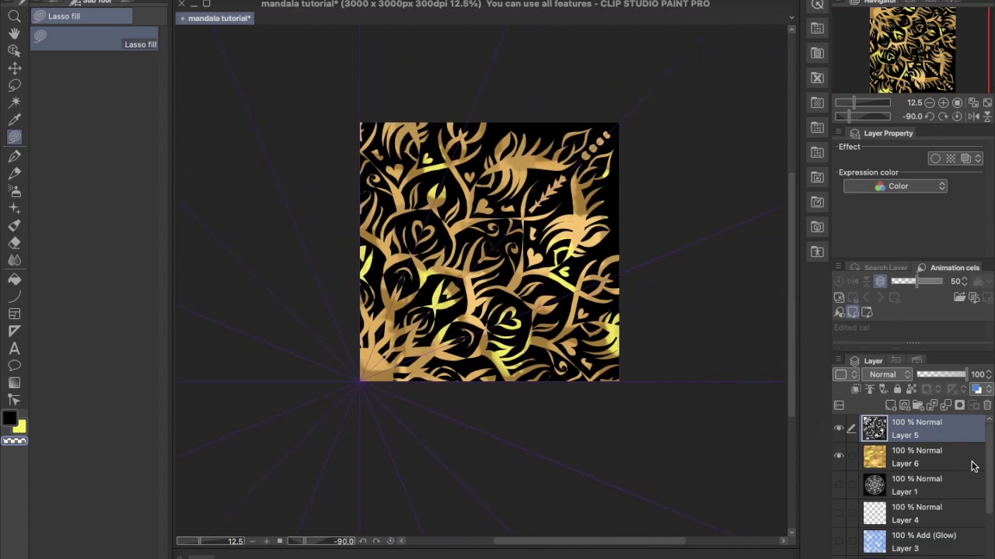
Hide the symmetrical ruler and save the finished design as mandala tutorial 1.jpg
{"action": "scroll", "coordinate": [972, 466], "scroll_direction": "down", "scroll_amount": 3}
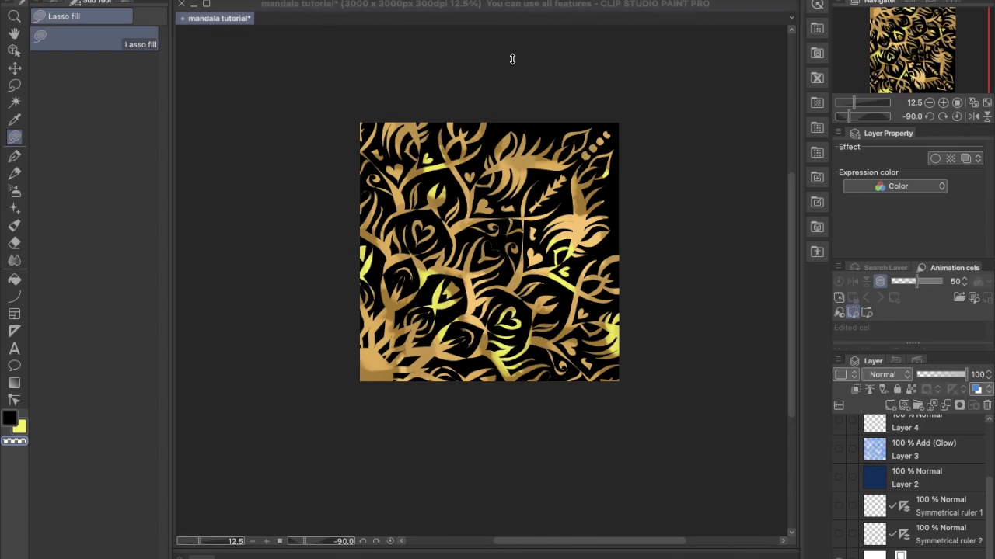
{"action": "key", "text": "super+shift+s"}
Switch to Chrome and bring up the Canva home page
{"action": "mouse_move", "coordinate": [559, 536]}
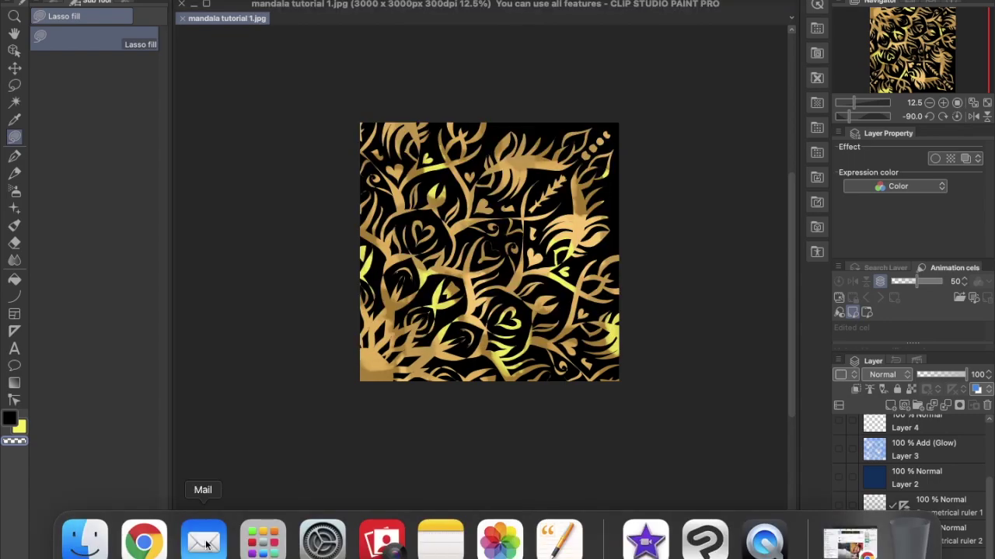
{"action": "right_click", "coordinate": [144, 542]}
{"action": "left_click", "coordinate": [148, 396]}
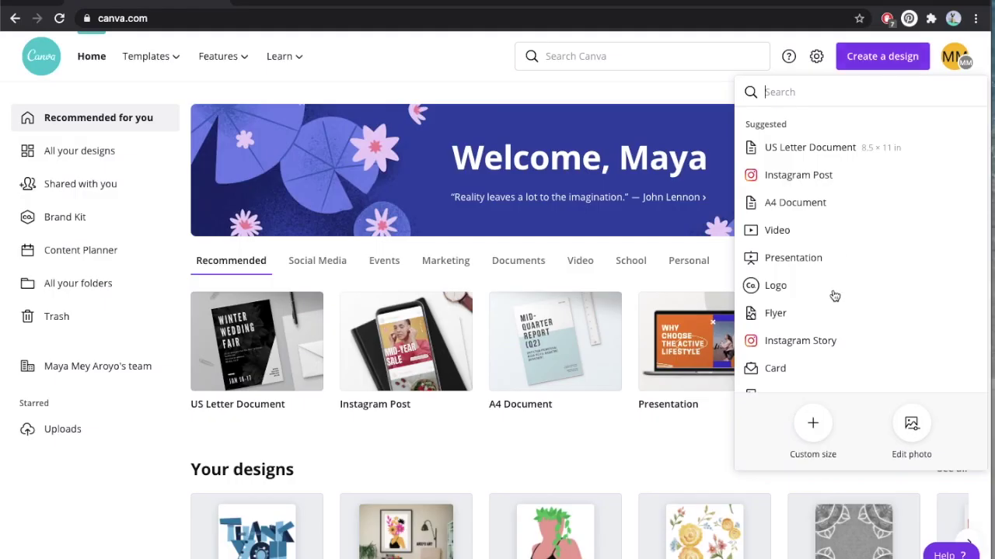
Create a blank 5000 x 5000 px design and upload the black and gold pattern image from the graphic flower head folder
{"action": "left_click", "coordinate": [814, 422]}
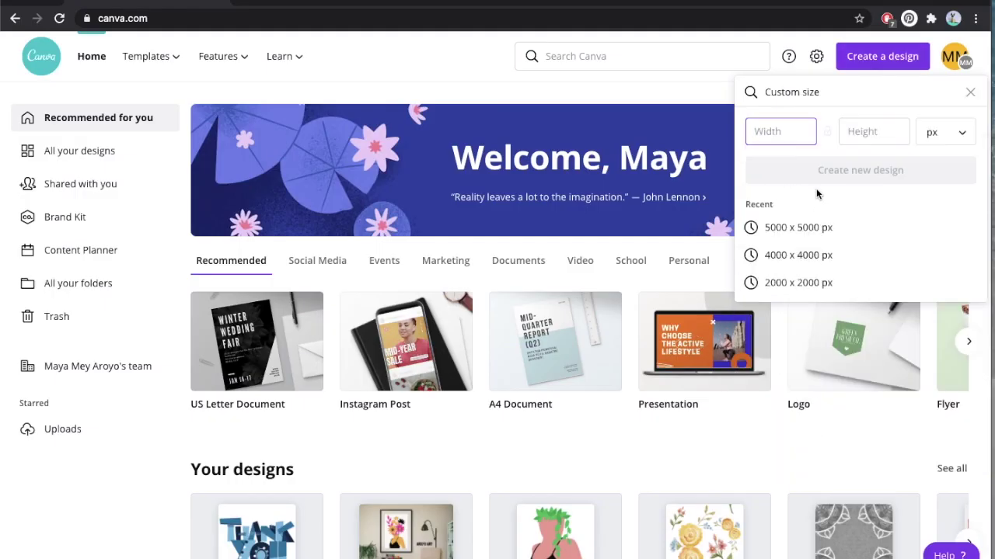
{"action": "type", "text": "5000"}
{"action": "key", "text": "Tab"}
{"action": "type", "text": "5000"}
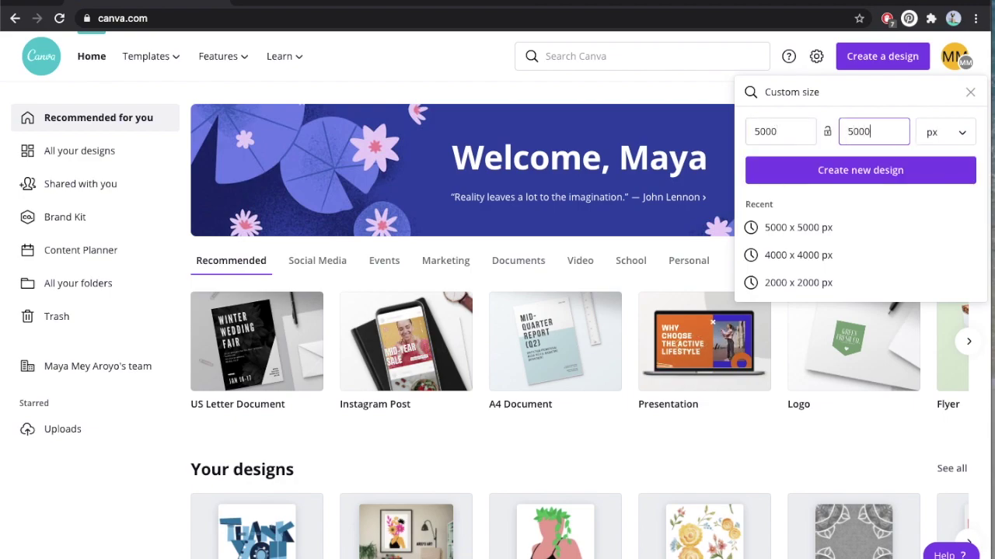
{"action": "key", "text": "Return"}
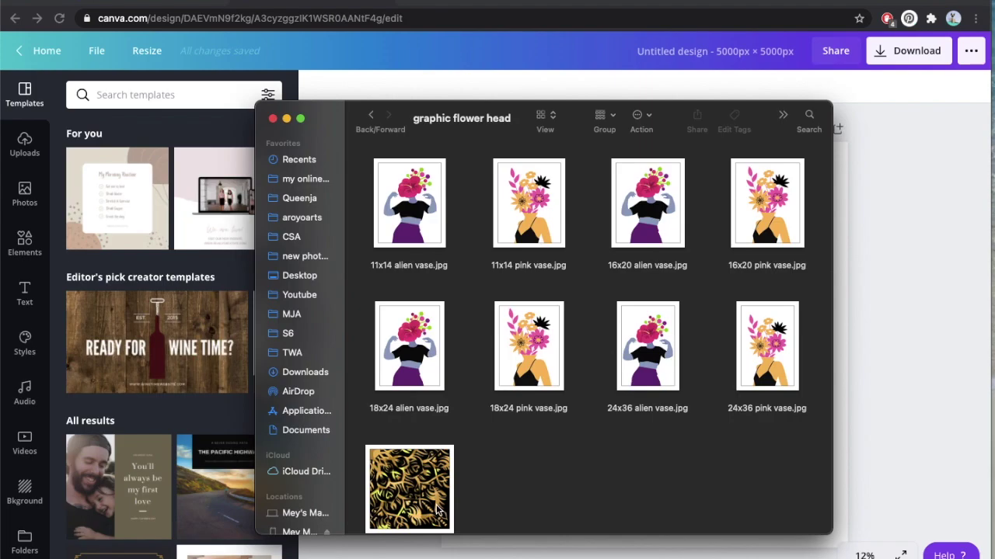
{"action": "left_click_drag", "start_coordinate": [437, 509], "coordinate": [208, 433]}
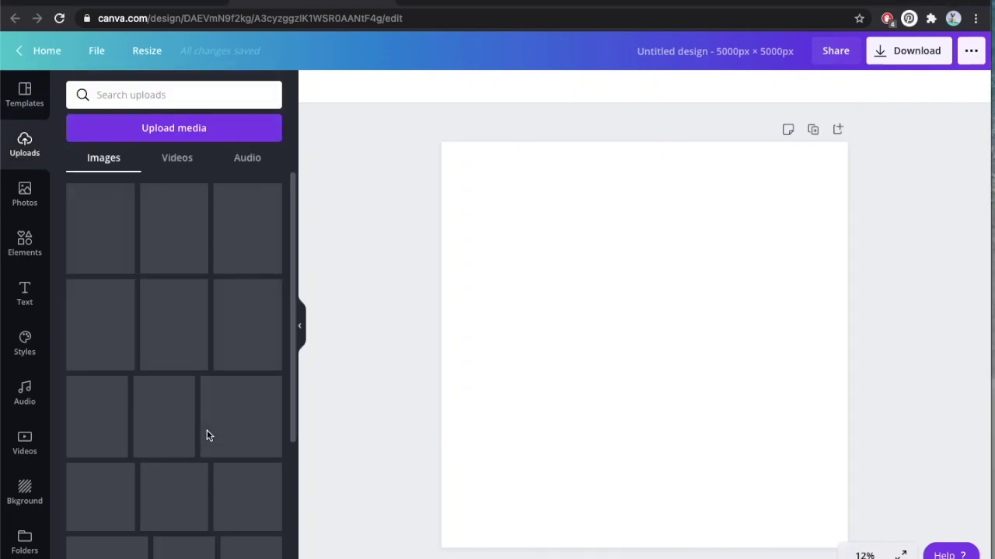
Add a grid of four equal cells, two by two, to the page and set its grid spacing to 0
{"action": "left_click", "coordinate": [27, 246]}
{"action": "scroll", "coordinate": [157, 358], "scroll_direction": "down", "scroll_amount": 5}
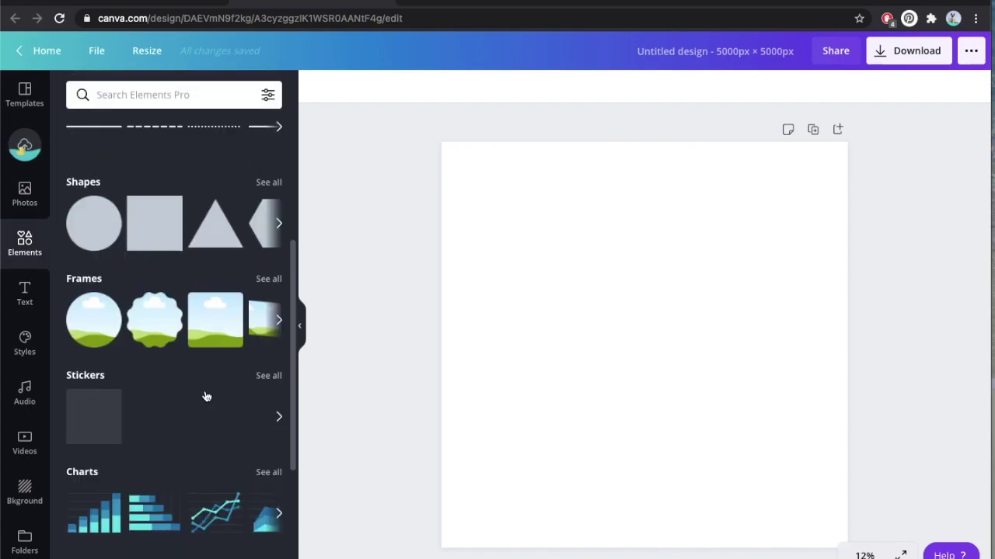
{"action": "left_click", "coordinate": [264, 427]}
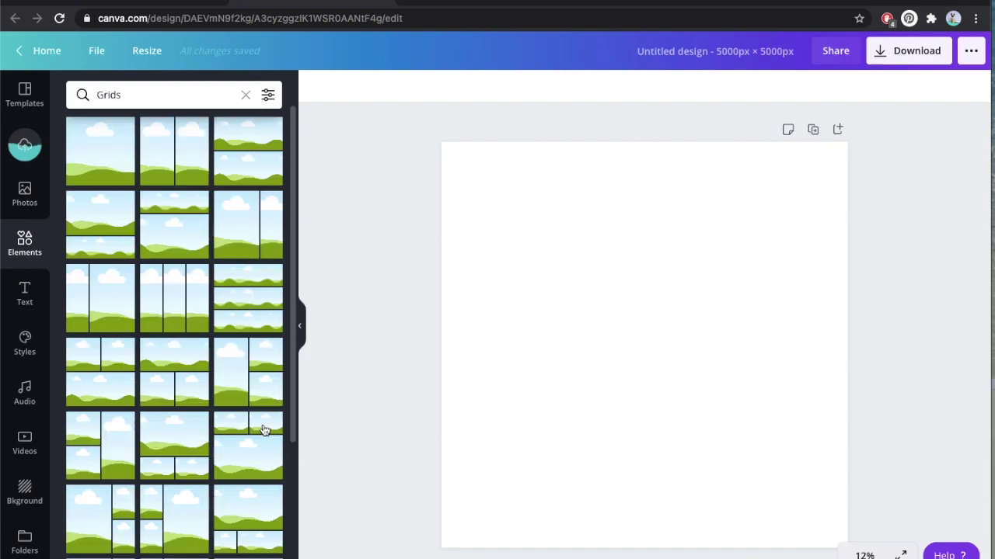
{"action": "scroll", "coordinate": [210, 264], "scroll_direction": "down", "scroll_amount": 10}
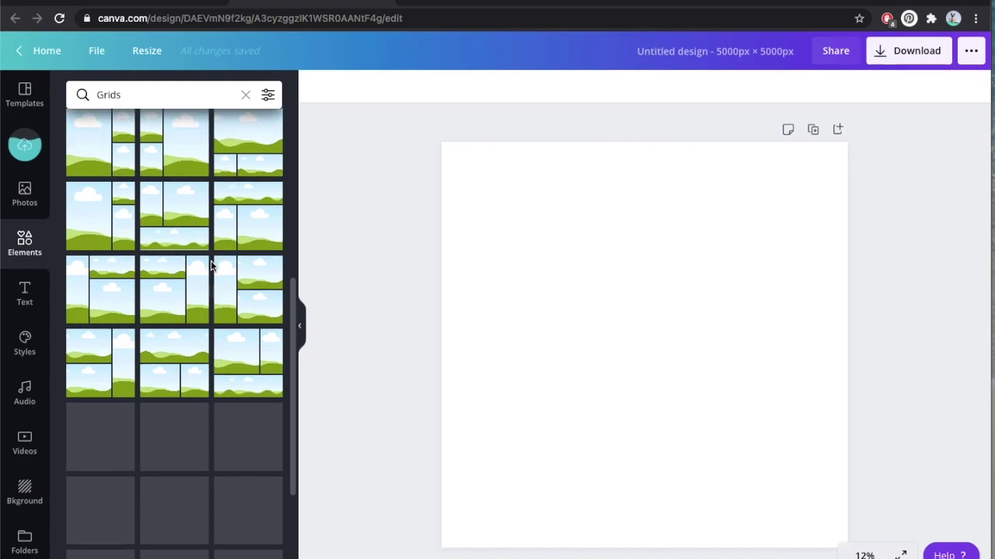
{"action": "scroll", "coordinate": [211, 260], "scroll_direction": "down", "scroll_amount": 3}
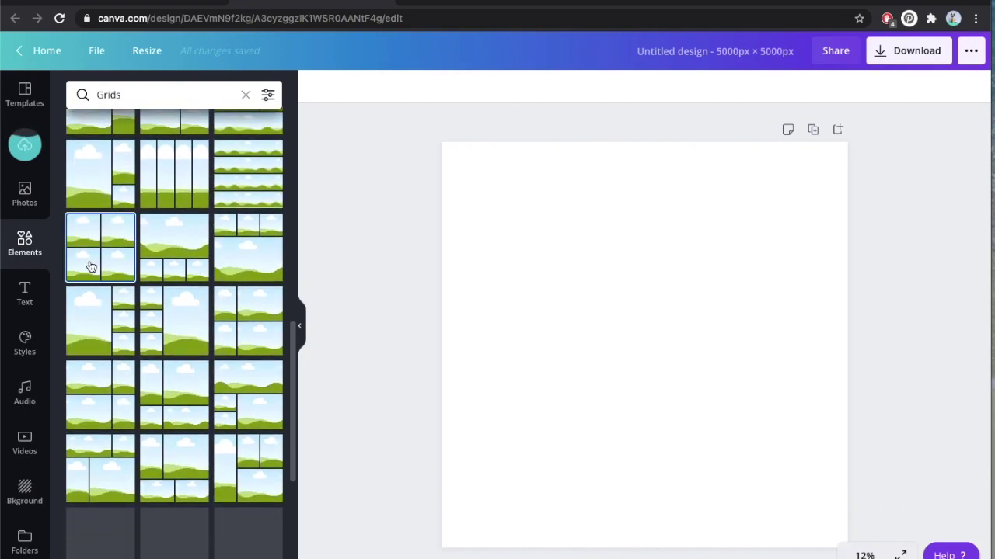
{"action": "left_click", "coordinate": [89, 264]}
{"action": "left_click", "coordinate": [373, 91]}
{"action": "left_click_drag", "start_coordinate": [446, 127], "coordinate": [373, 129]}
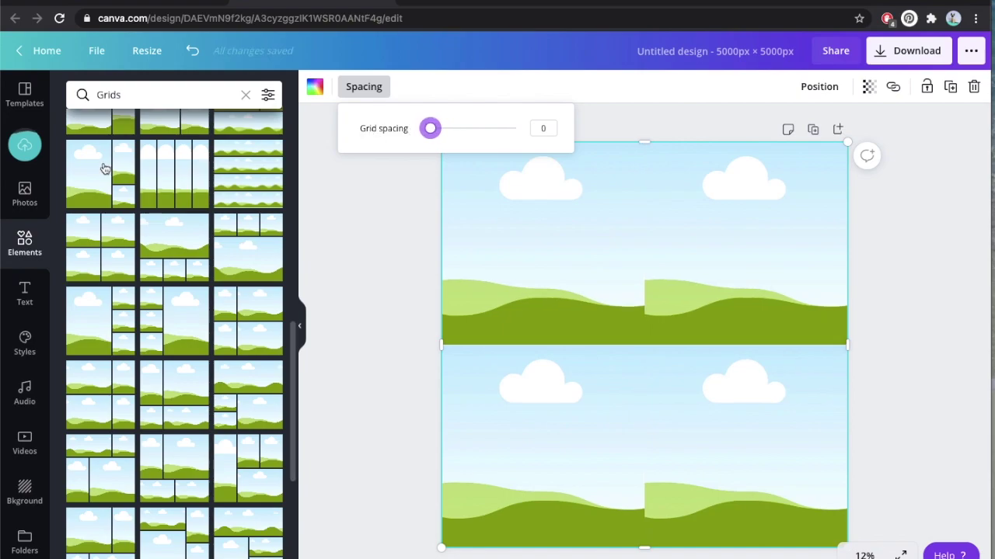
Fill all four grid cells with the uploaded black and gold pattern image
{"action": "left_click", "coordinate": [24, 145]}
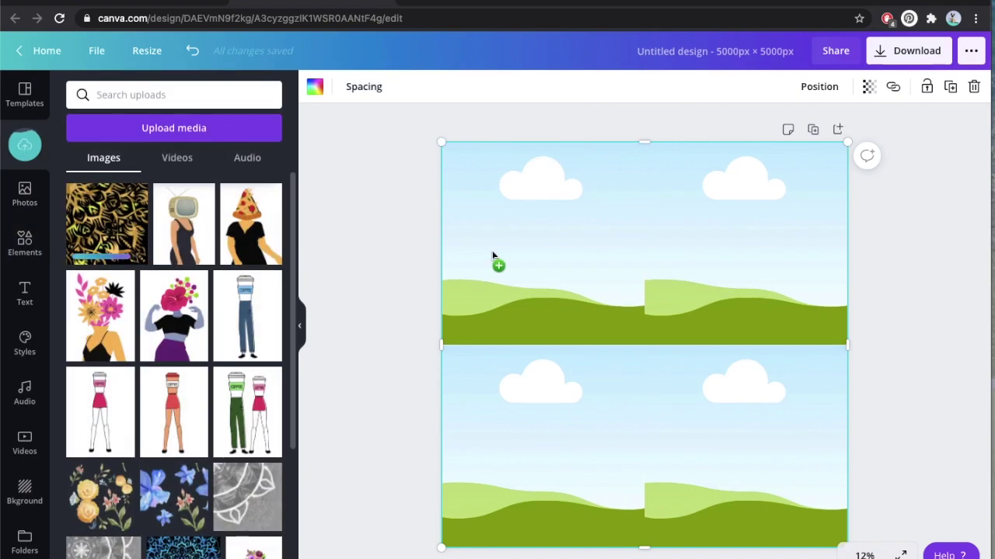
{"action": "left_click_drag", "start_coordinate": [491, 252], "coordinate": [492, 253]}
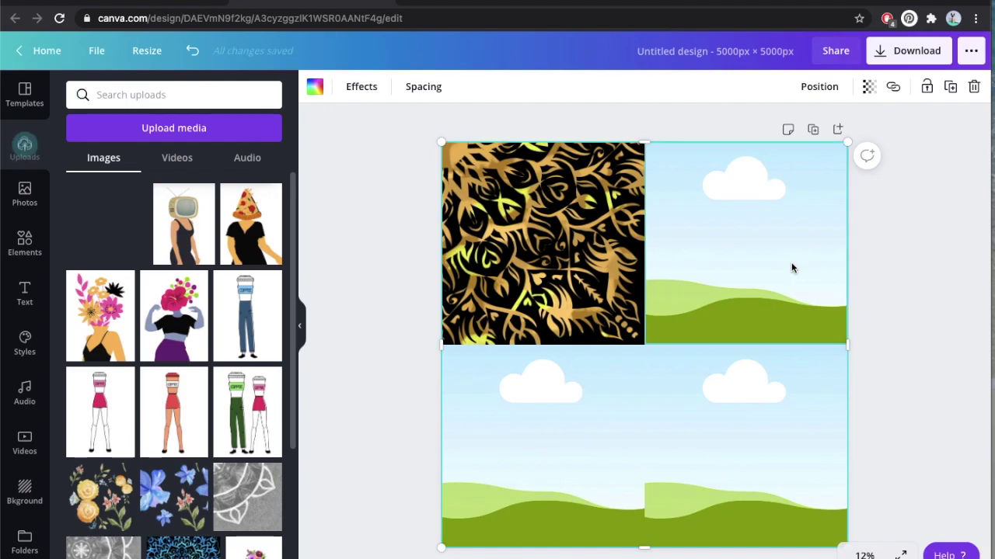
{"action": "left_click_drag", "start_coordinate": [791, 268], "coordinate": [790, 268]}
{"action": "left_click_drag", "start_coordinate": [107, 225], "coordinate": [552, 410]}
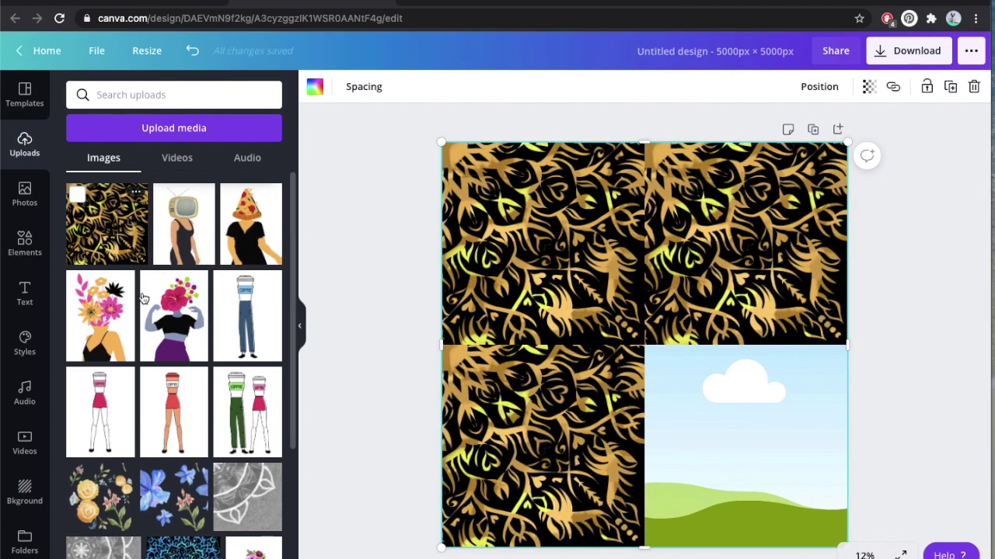
{"action": "left_click_drag", "start_coordinate": [107, 225], "coordinate": [746, 447]}
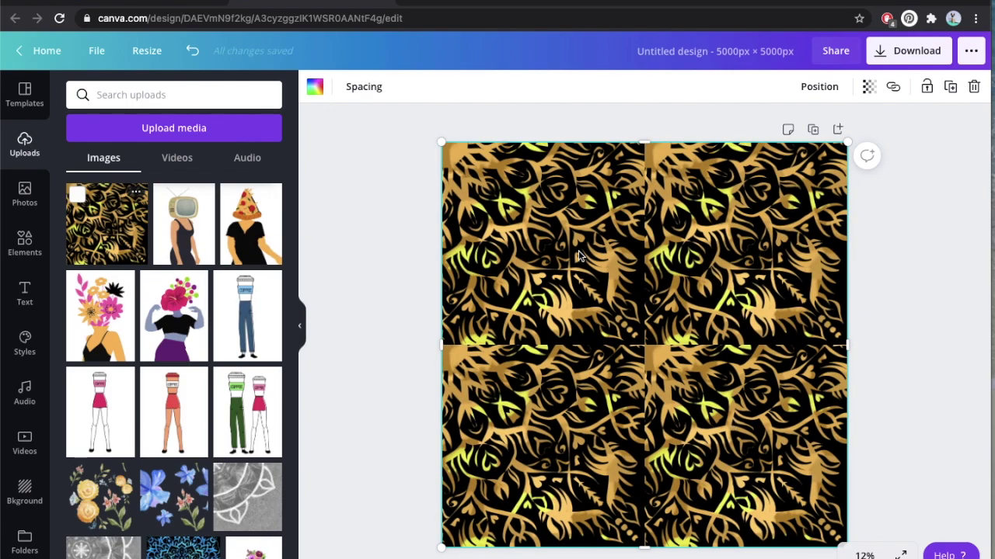
Flip the upper-left cell's image both horizontally and vertically, and flip the upper-right cell's image vertically
{"action": "left_click", "coordinate": [578, 250]}
{"action": "left_click", "coordinate": [533, 86]}
{"action": "left_click", "coordinate": [548, 122]}
{"action": "left_click", "coordinate": [533, 149]}
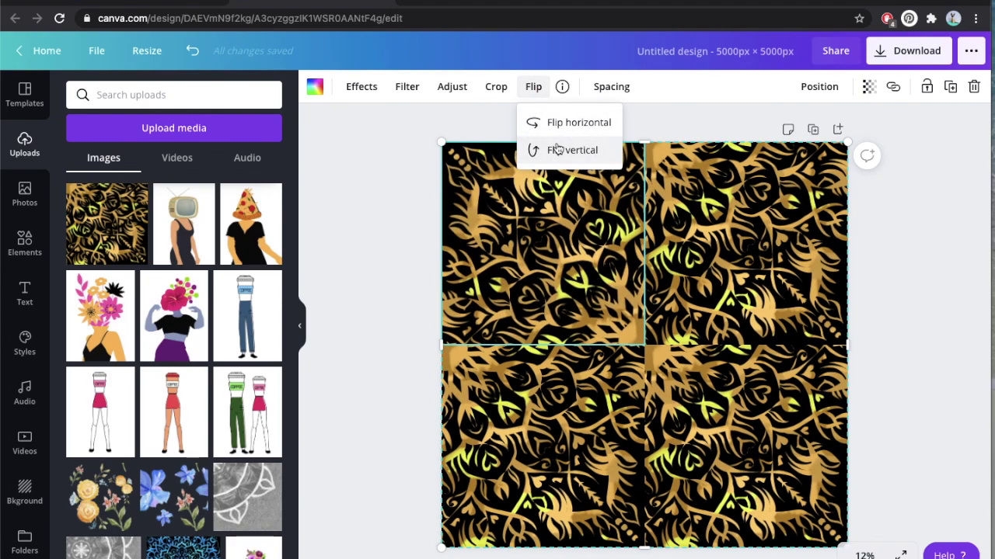
{"action": "left_click", "coordinate": [533, 86]}
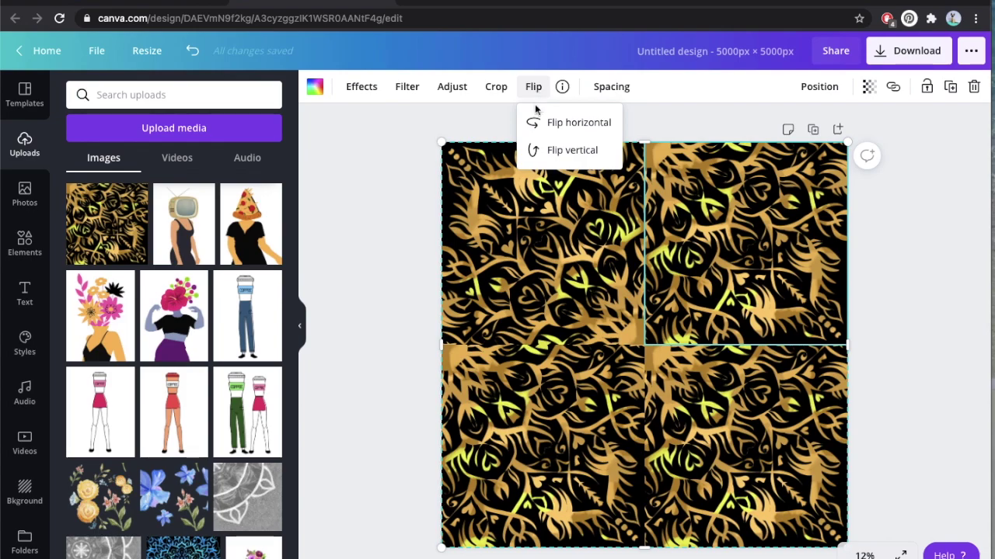
{"action": "left_click", "coordinate": [542, 124]}
{"action": "left_click", "coordinate": [549, 150]}
Flip the lower-left cell's image horizontally to complete the mirrored mandala, and deselect the grid
{"action": "left_click", "coordinate": [533, 516]}
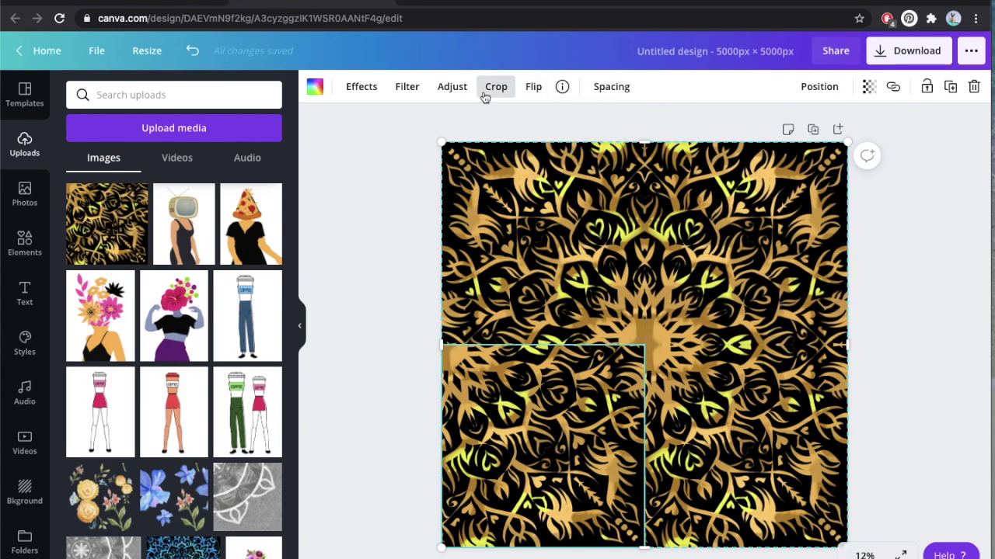
{"action": "left_click", "coordinate": [533, 86]}
{"action": "left_click", "coordinate": [541, 126]}
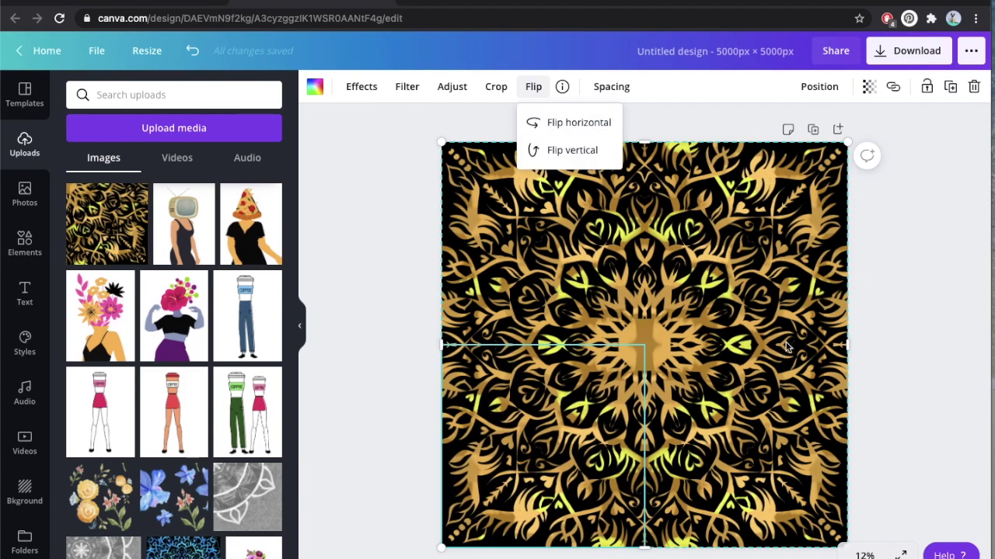
{"action": "left_click", "coordinate": [957, 289]}
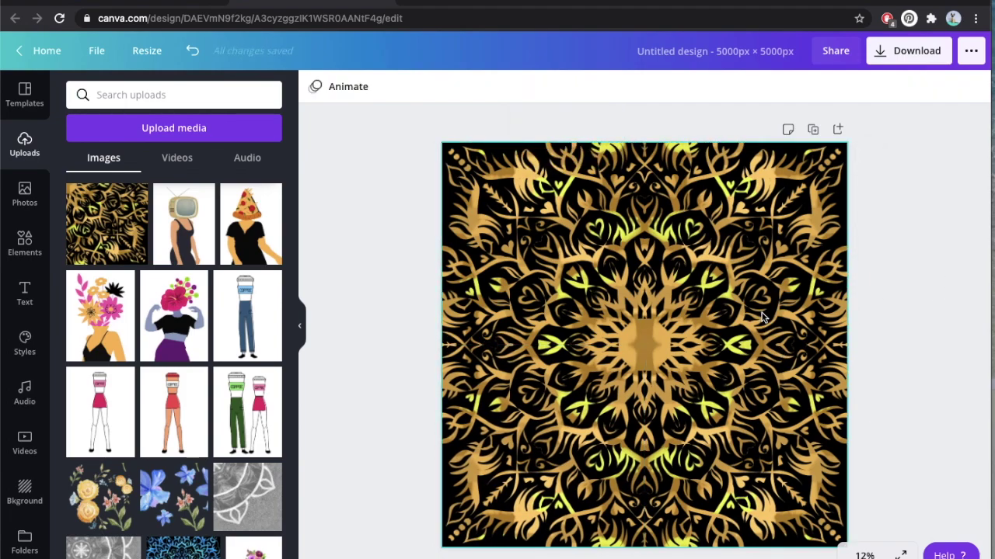
Open the download options for the finished mandala design
{"action": "left_click", "coordinate": [901, 53]}
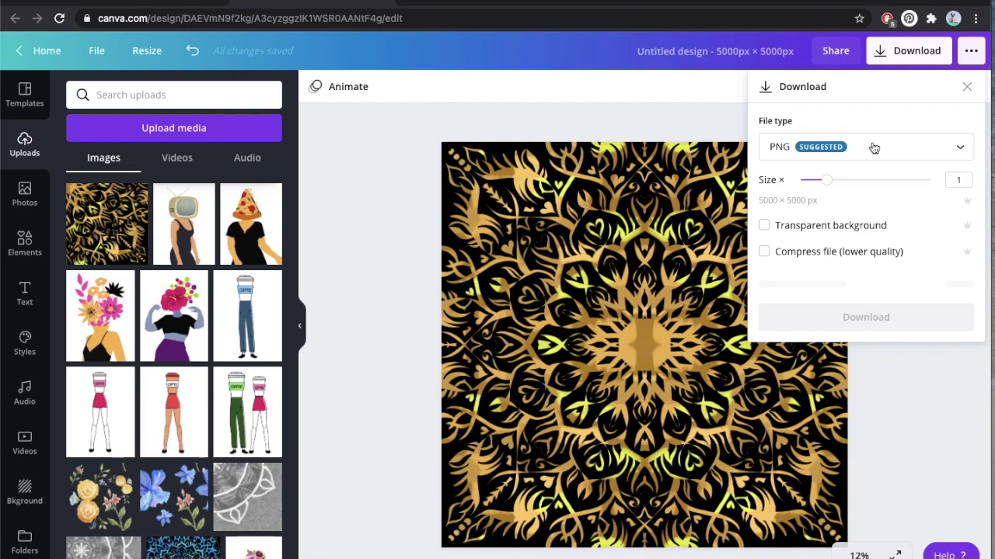